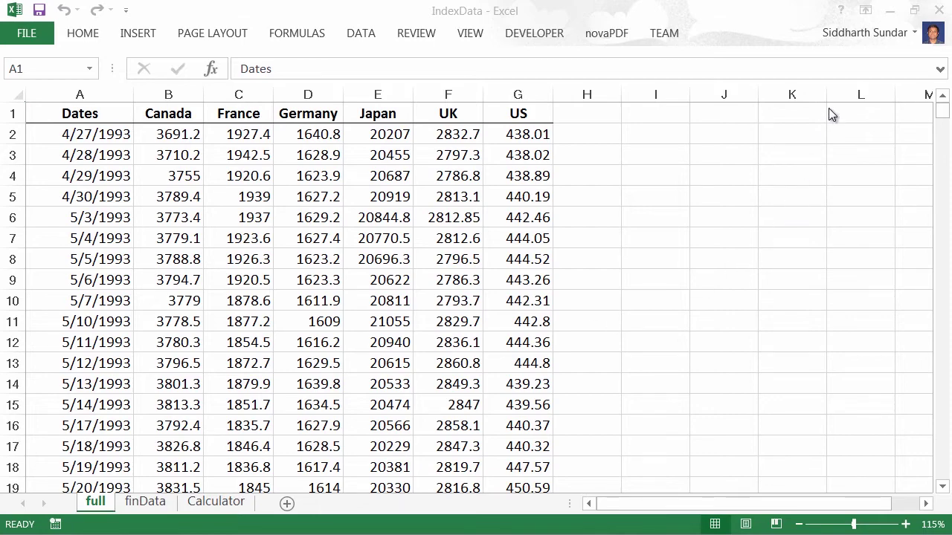
Switch from Excel to MATLAB and open the IndexData workbook from the PortOpt folder for data import.
left_click(889, 12)
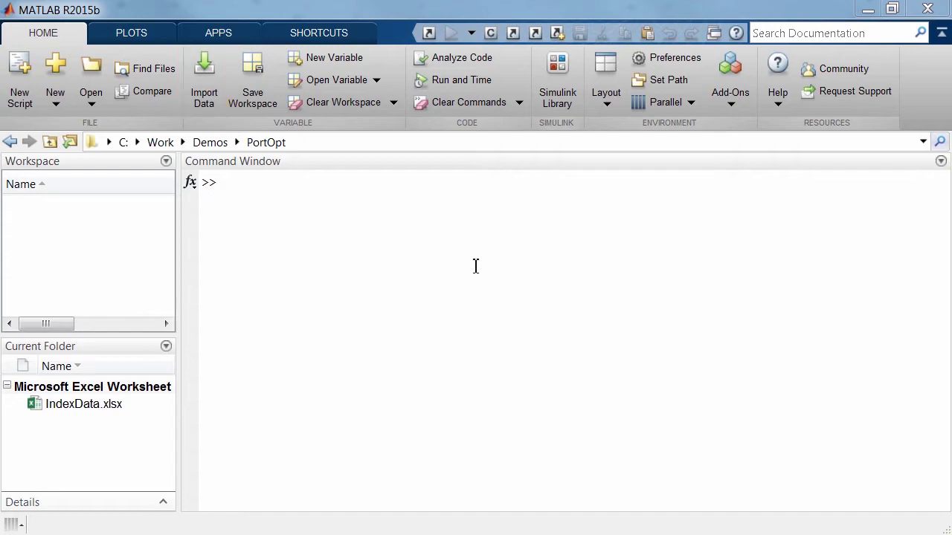
left_click(211, 80)
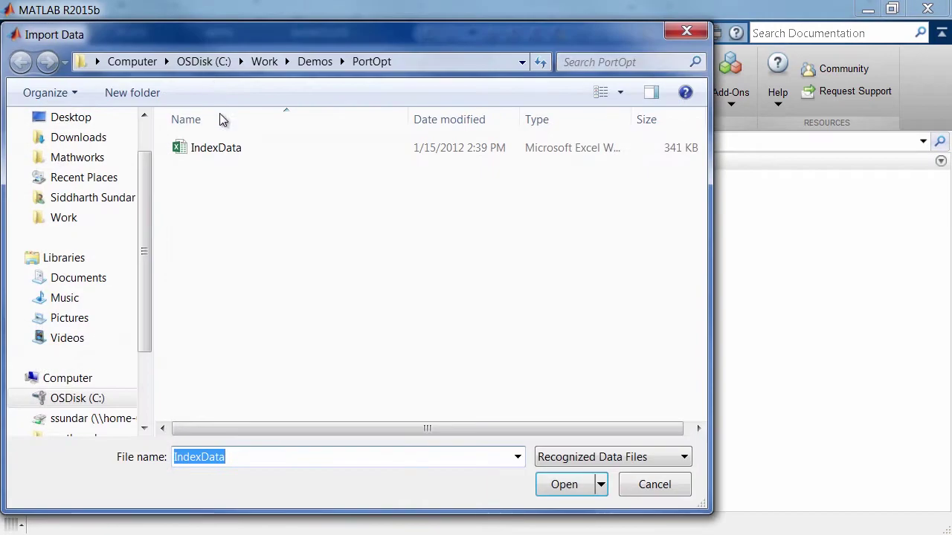
left_click(233, 150)
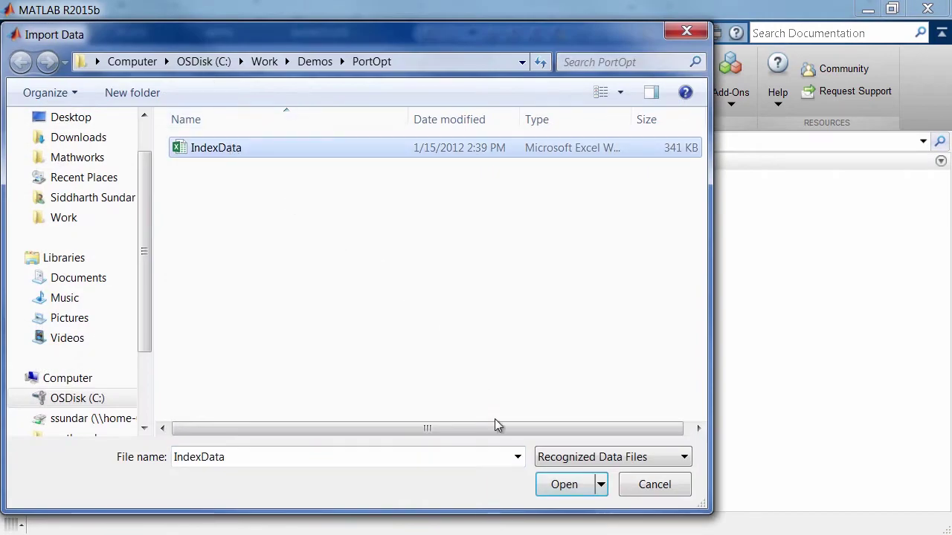
left_click(550, 485)
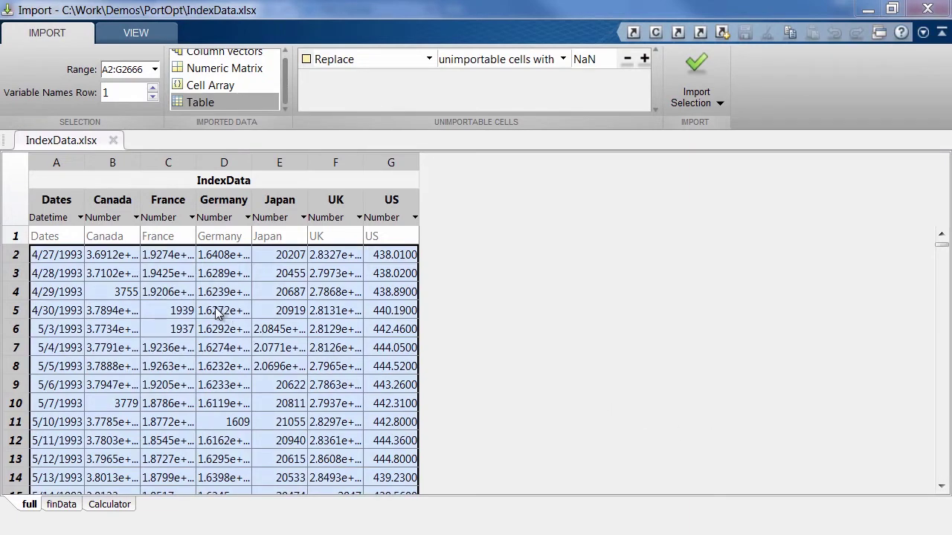
left_click_drag(86, 247, 418, 480)
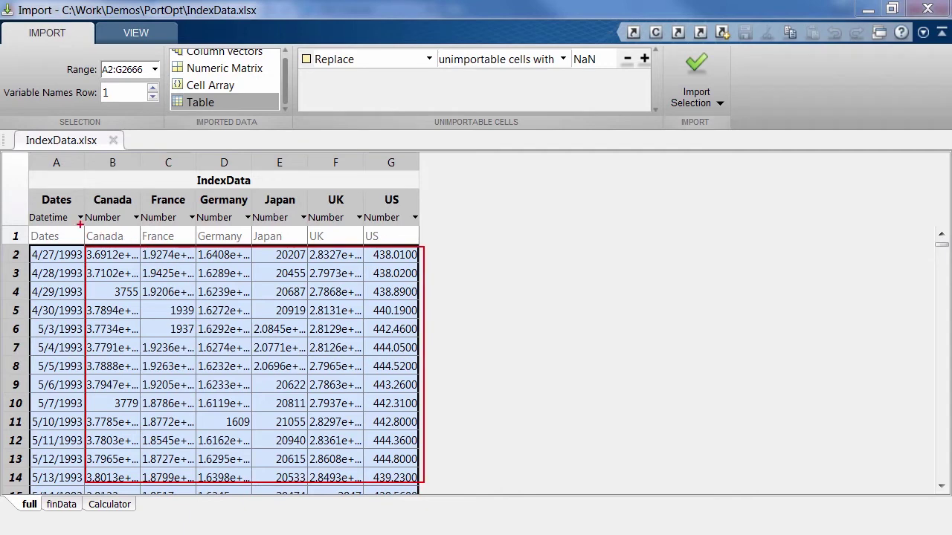
left_click_drag(83, 227, 418, 236)
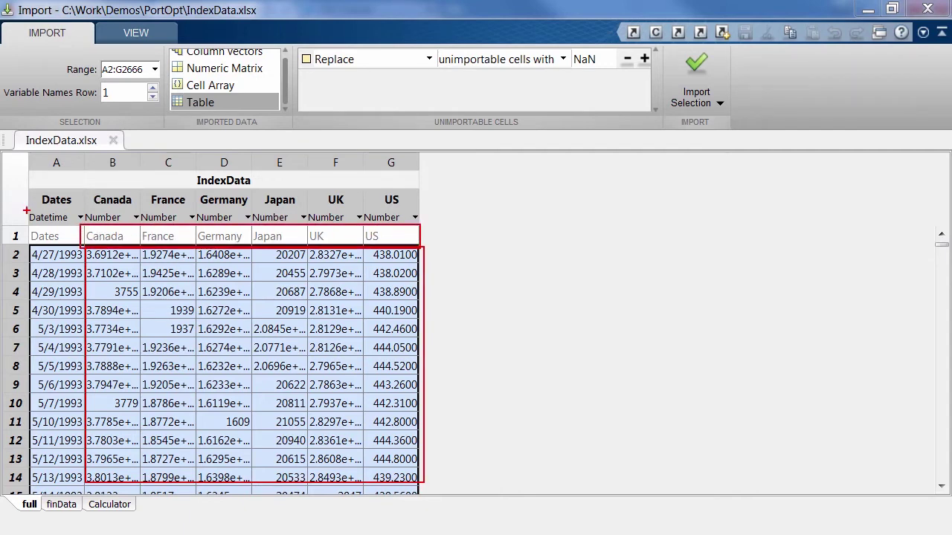
left_click_drag(26, 220, 88, 474)
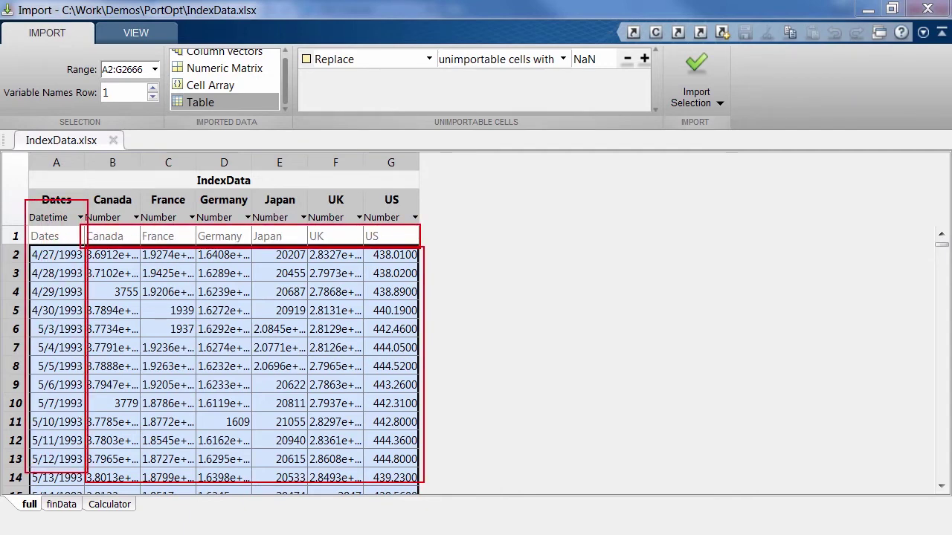
key("Escape")
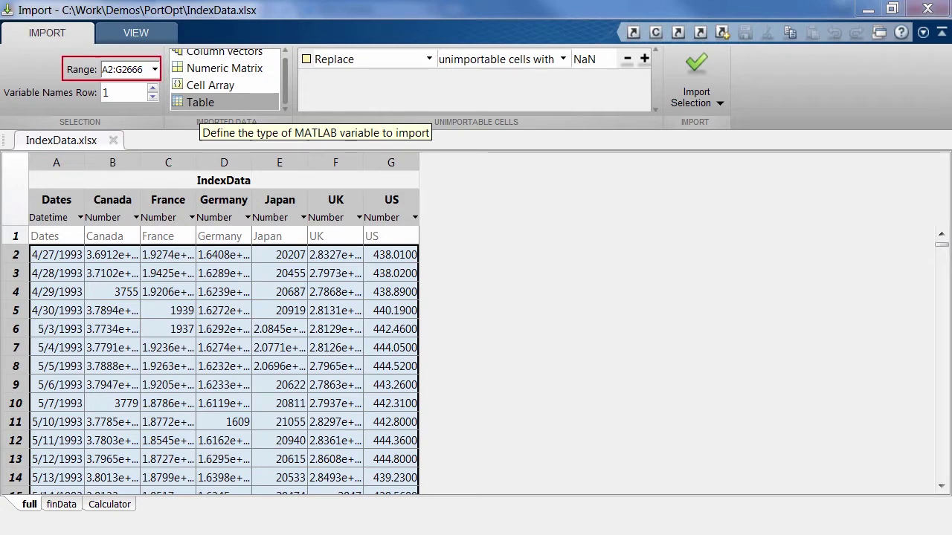
left_click_drag(166, 47, 280, 122)
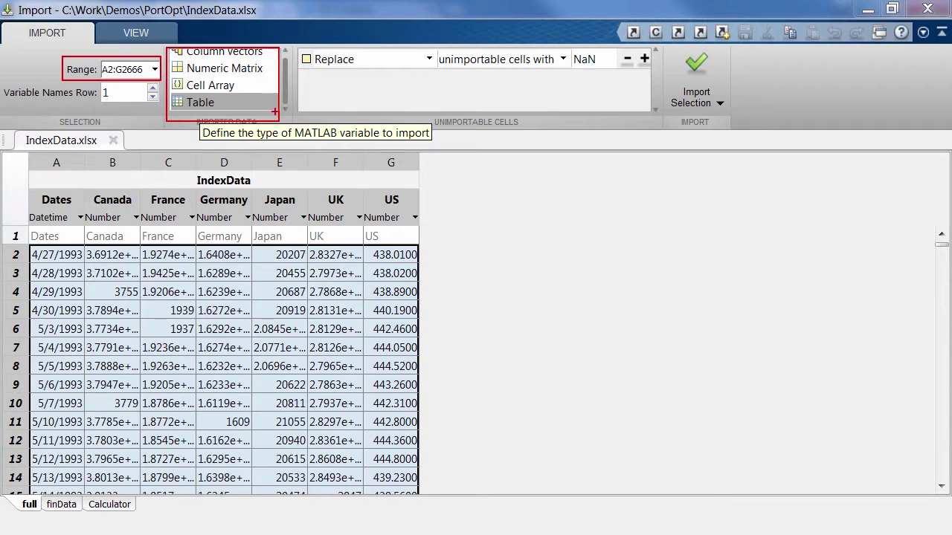
key("Escape")
Import the range A2:G2666 of the full sheet as a table and return to the main MATLAB window.
left_click(198, 103)
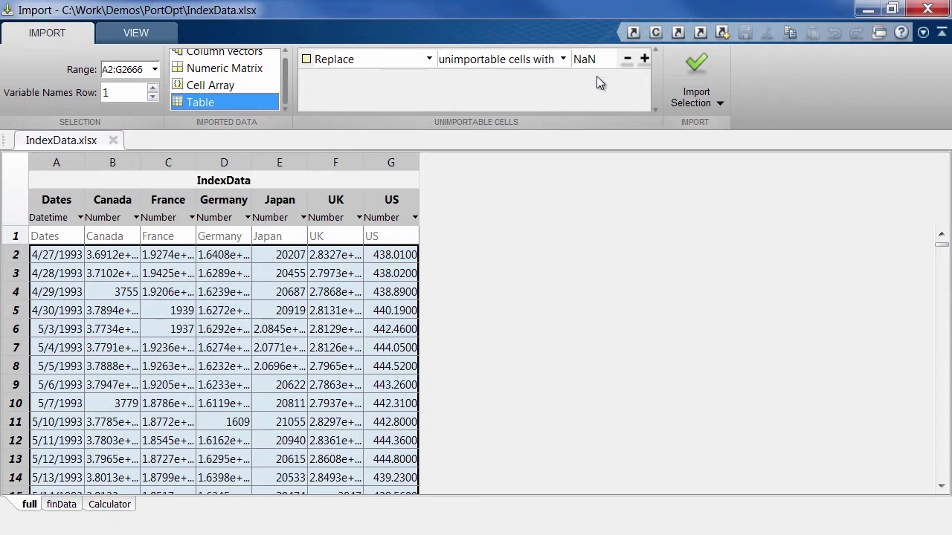
left_click(689, 72)
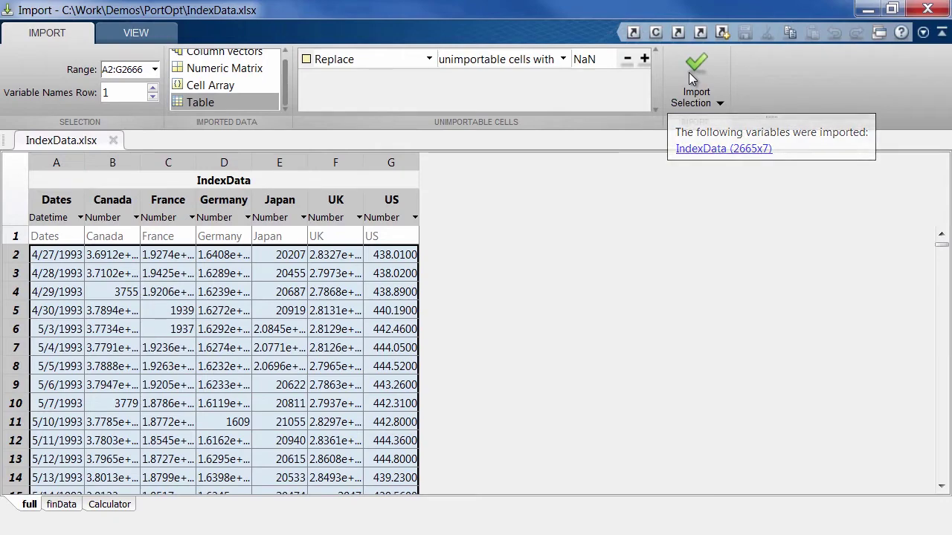
left_click(867, 10)
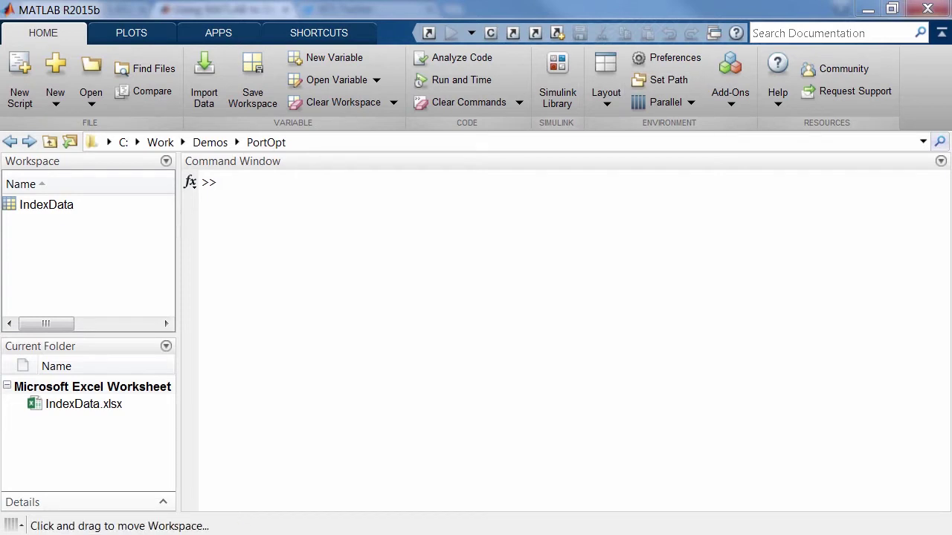
Open the IndexData variable, widen its view to show all country columns, and look through its rows.
mouse_move(5, 182)
left_mouse_down()
mouse_move(72, 219)
mouse_move(171, 237)
left_mouse_up()
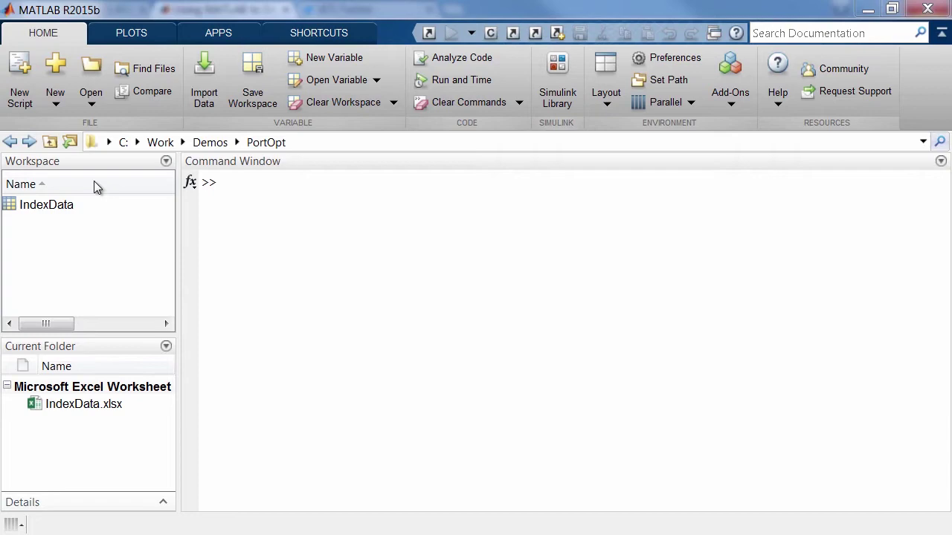
double_click(50, 207)
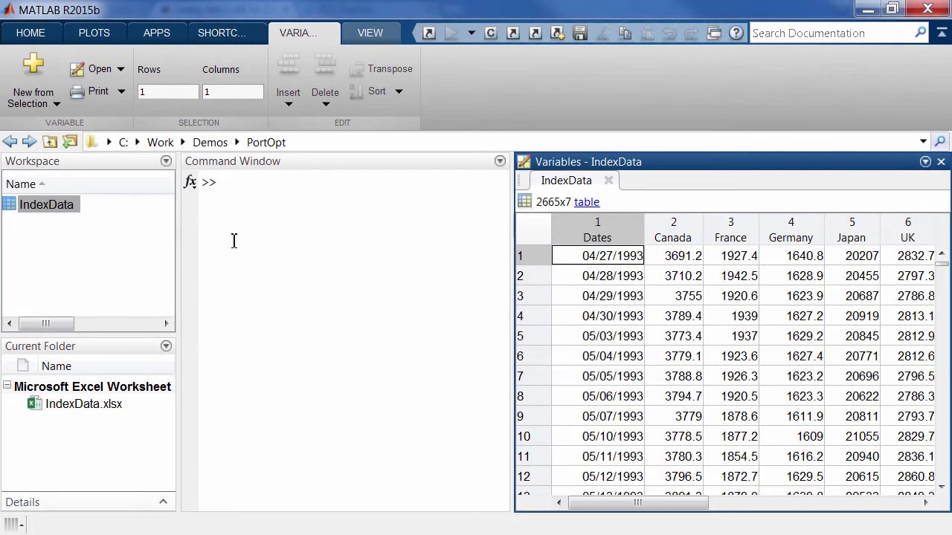
left_click_drag(513, 260, 415, 270)
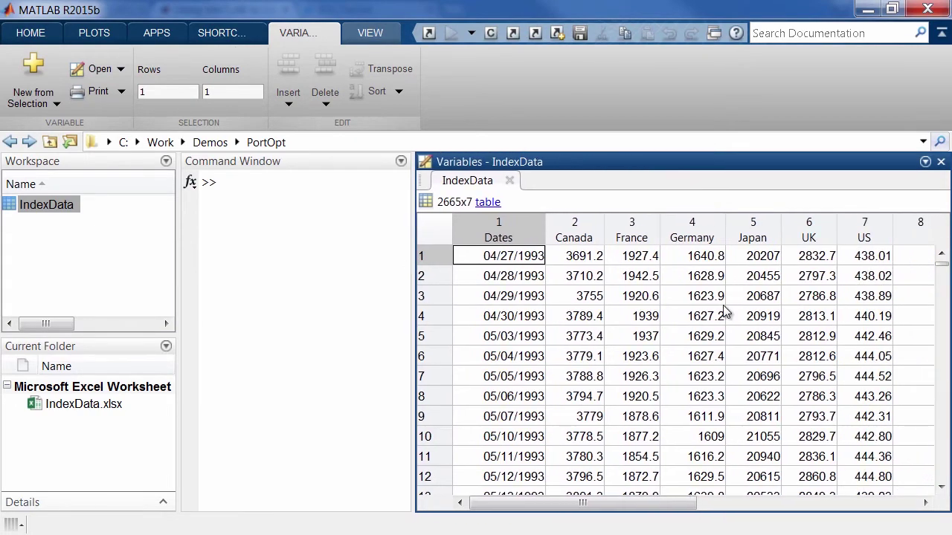
left_click(726, 310)
scroll(726, 310, "down", 12)
scroll(725, 312, "down", 6)
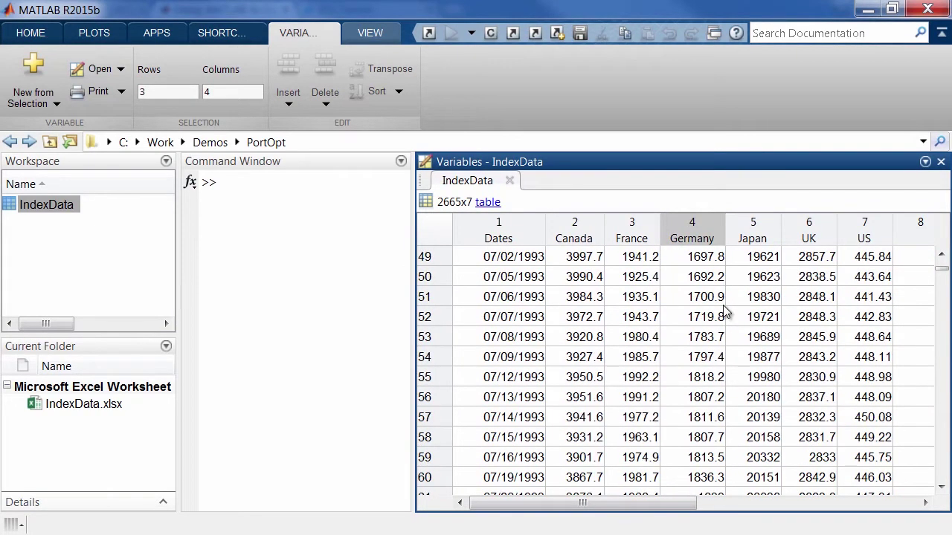
left_click_drag(942, 273, 942, 259)
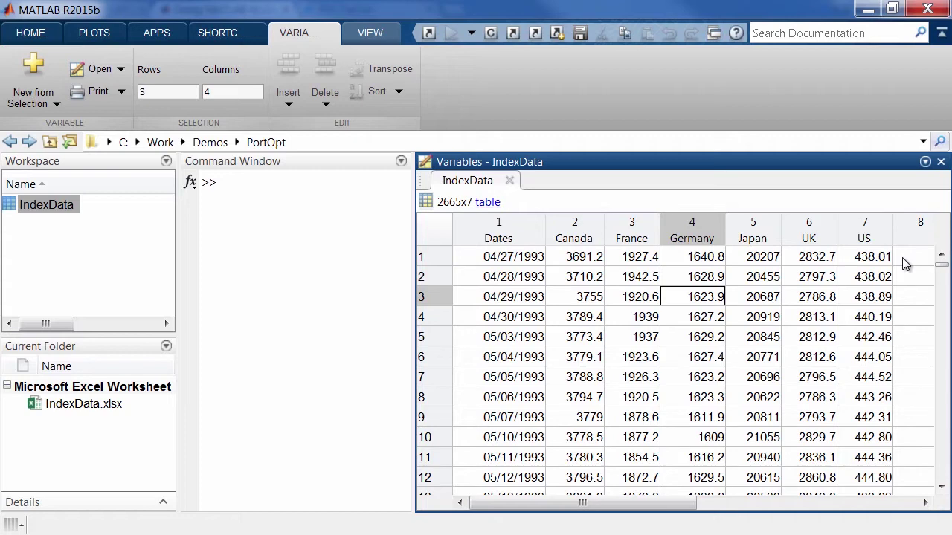
Plot the France and Germany columns of IndexData against Dates as multiple series.
left_click(511, 230)
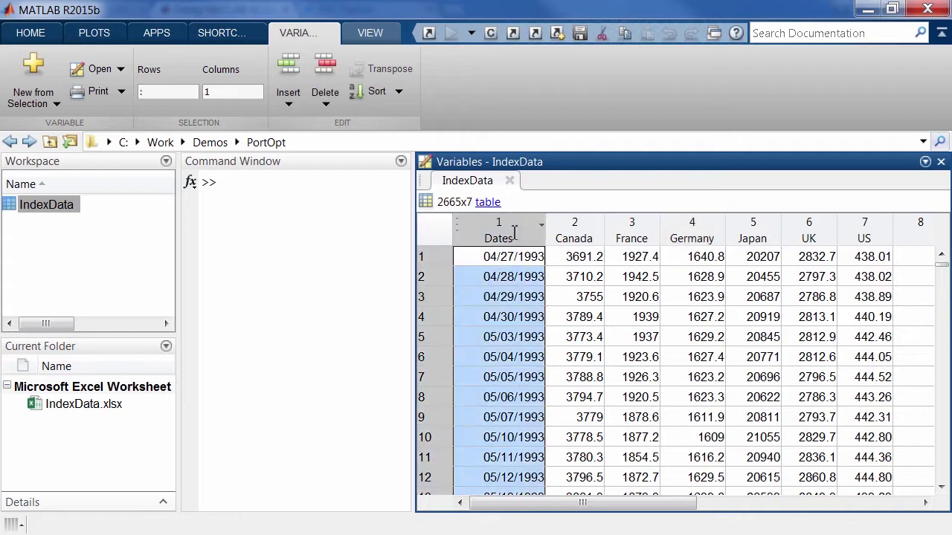
left_click(615, 231, "ctrl")
left_click(695, 230, "ctrl+shift")
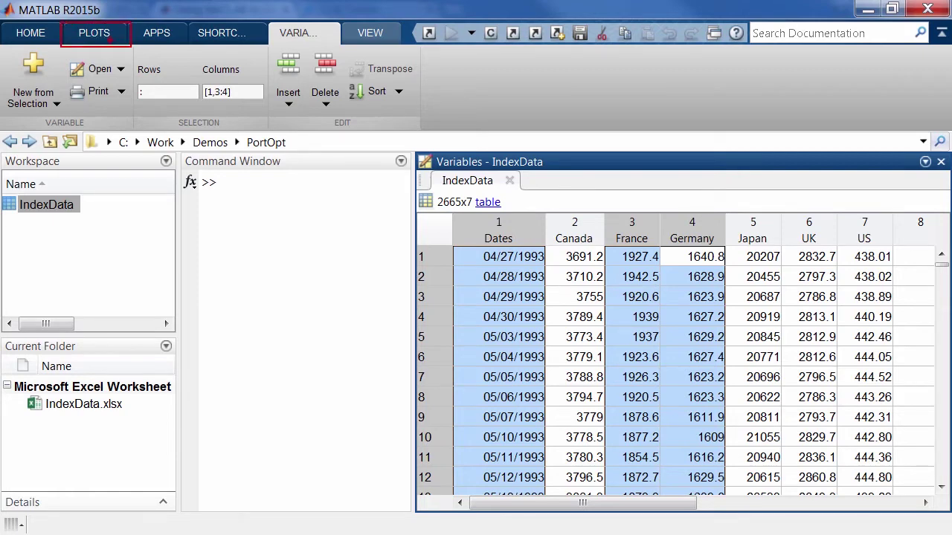
left_click(74, 34)
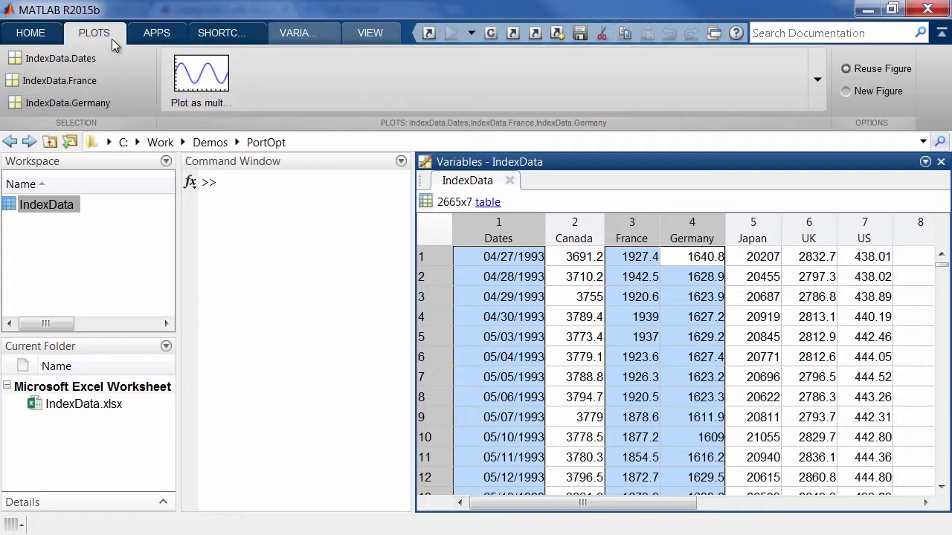
left_click(200, 78)
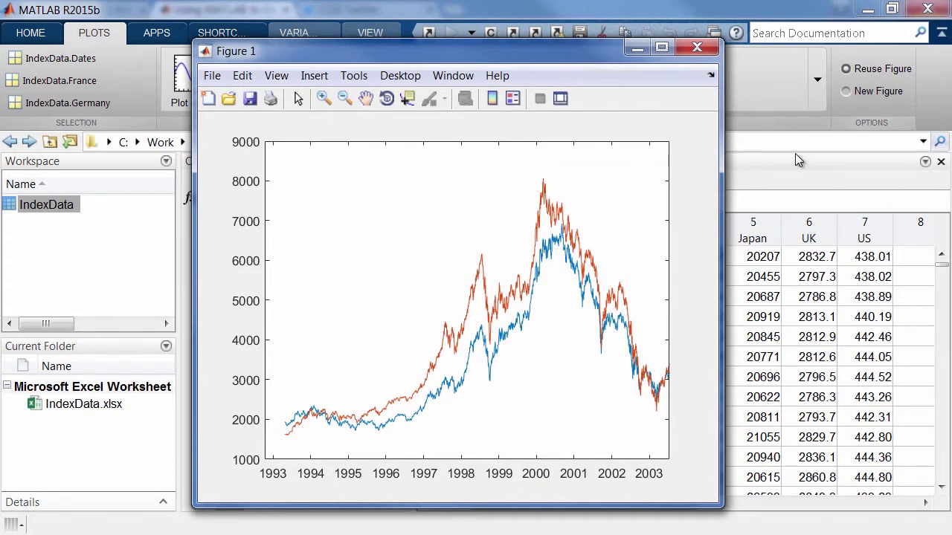
Examine the mid-1995 to 1998 stretch of the plot up close, restore the full view, and close the figure.
left_click(324, 98)
left_click_drag(365, 333, 487, 440)
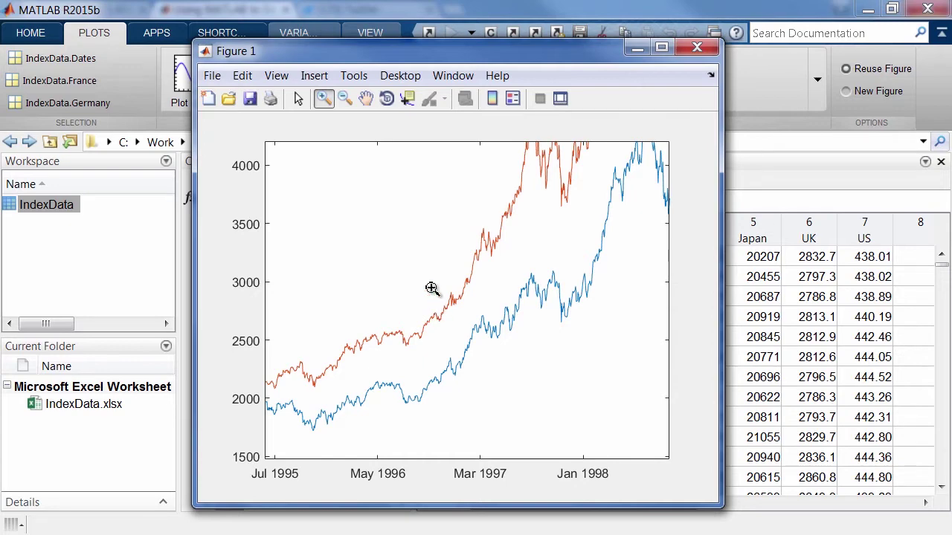
double_click(430, 289)
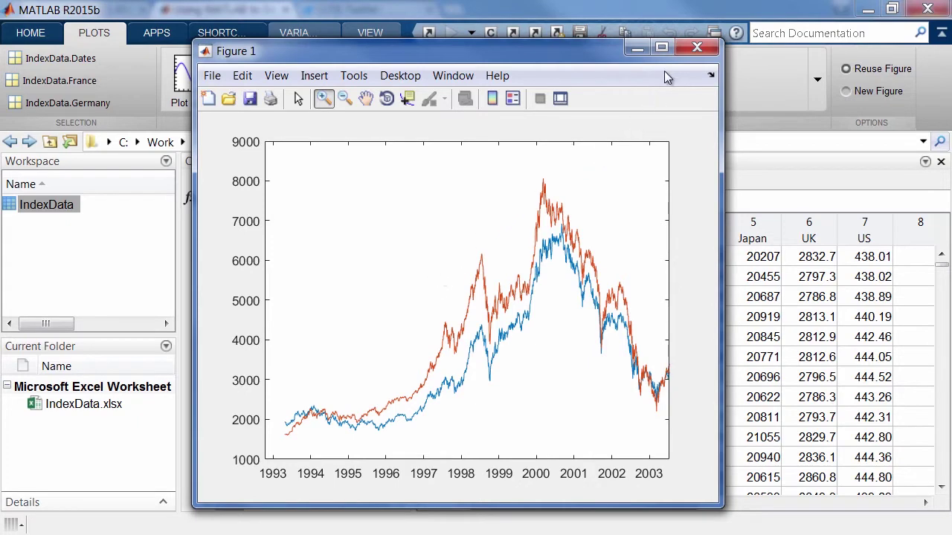
left_click(688, 52)
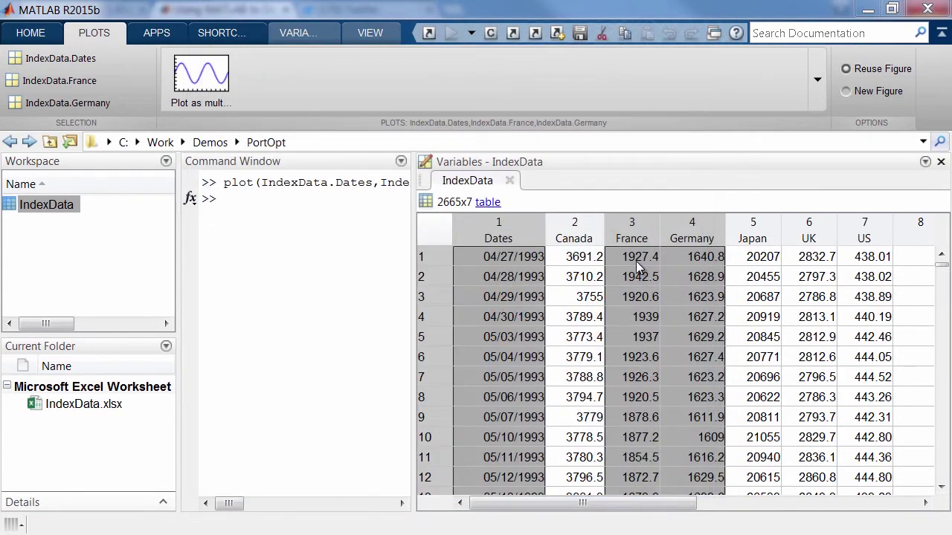
Create a new numeric array in the workspace from the France, Germany, Japan and UK columns of IndexData.
left_click_drag(573, 233, 861, 238)
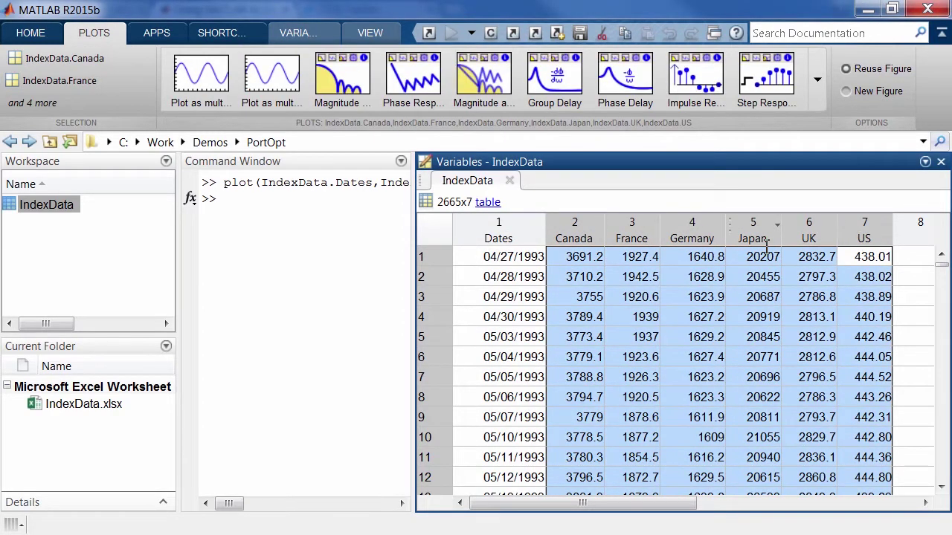
left_click_drag(647, 233, 790, 234)
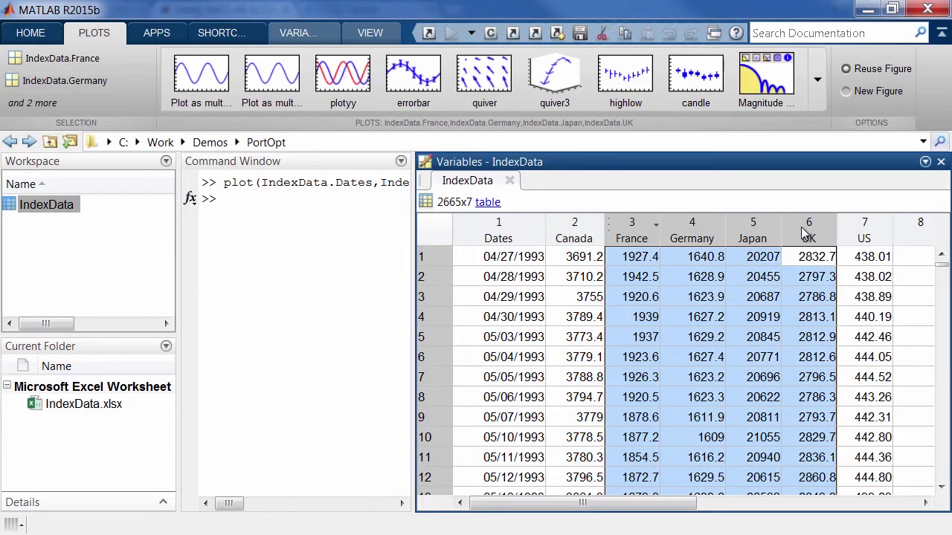
right_click(745, 237)
mouse_move(743, 455)
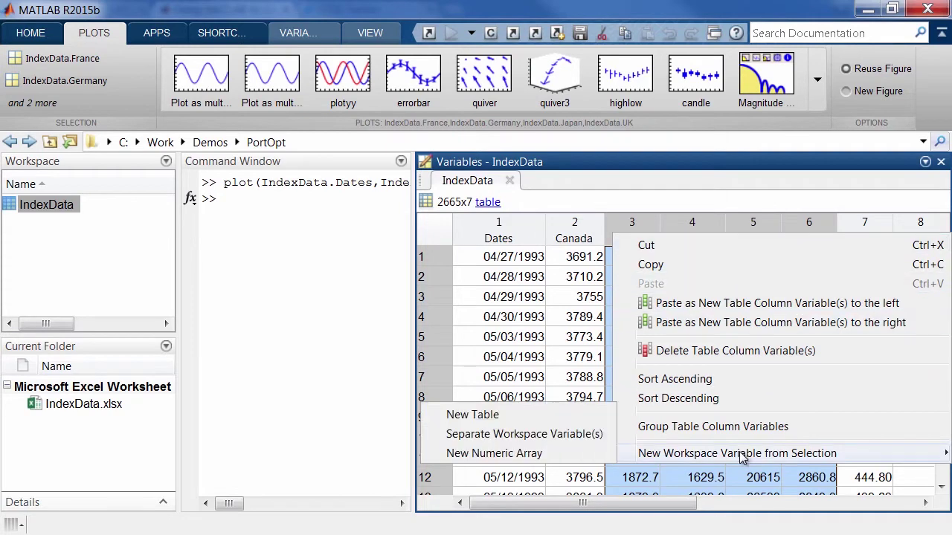
left_click(597, 455)
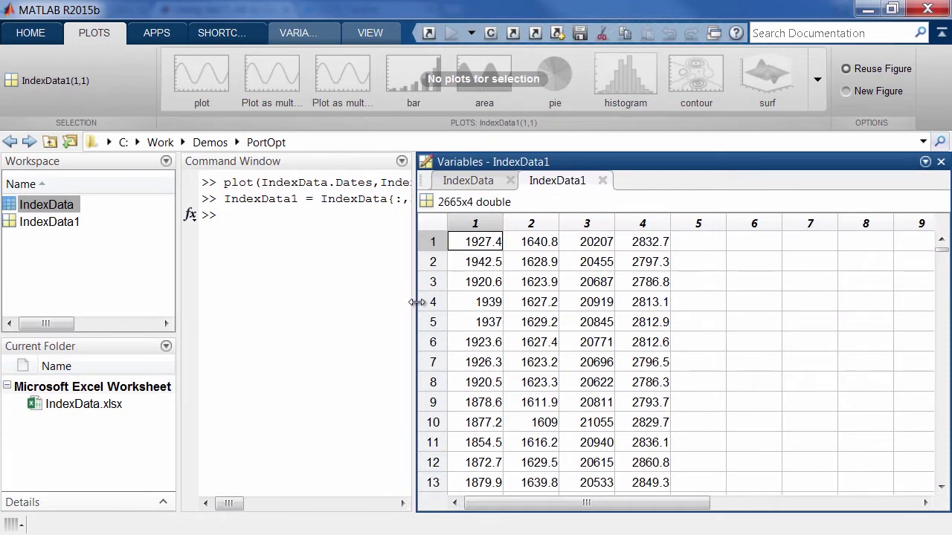
Widen the Command Window and examine the command generated for extracting the numeric array.
left_click_drag(416, 302, 547, 302)
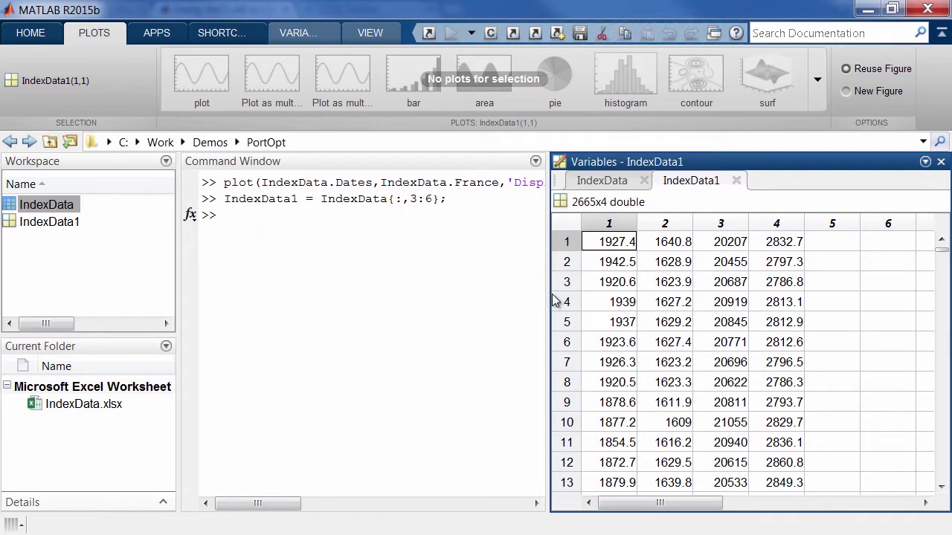
left_click_drag(447, 198, 226, 199)
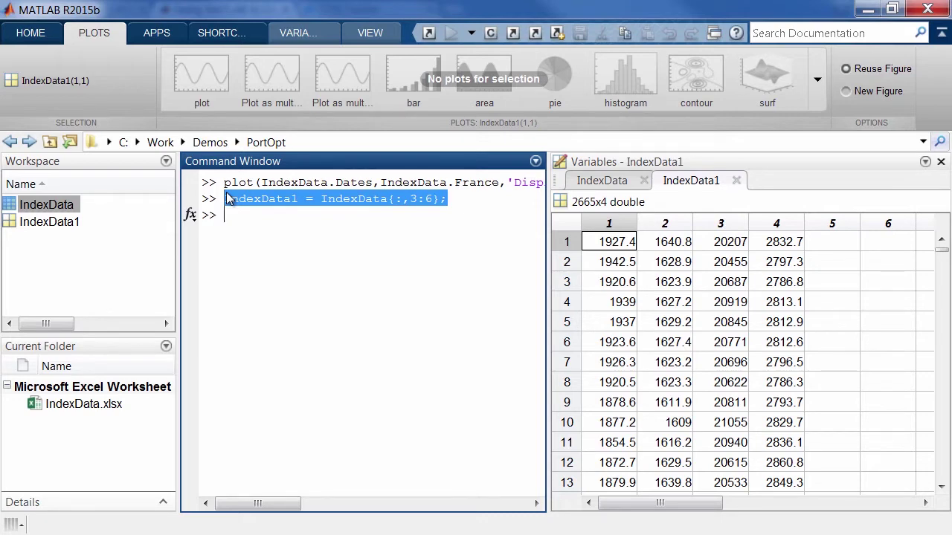
left_click(231, 214)
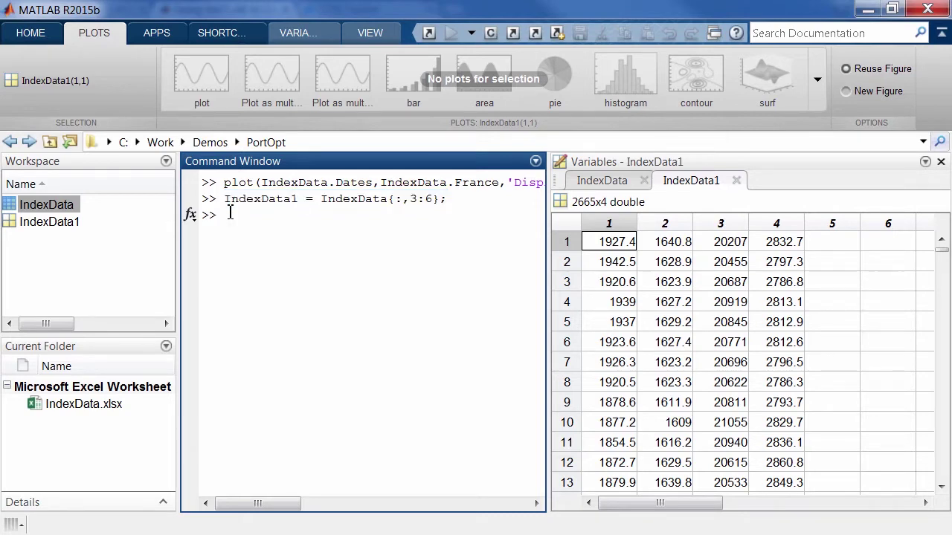
Clear all workspace variables with clear all, wipe the Command Window with clc, and close the variable editor.
type("clear all")
key("Return")
type("c")
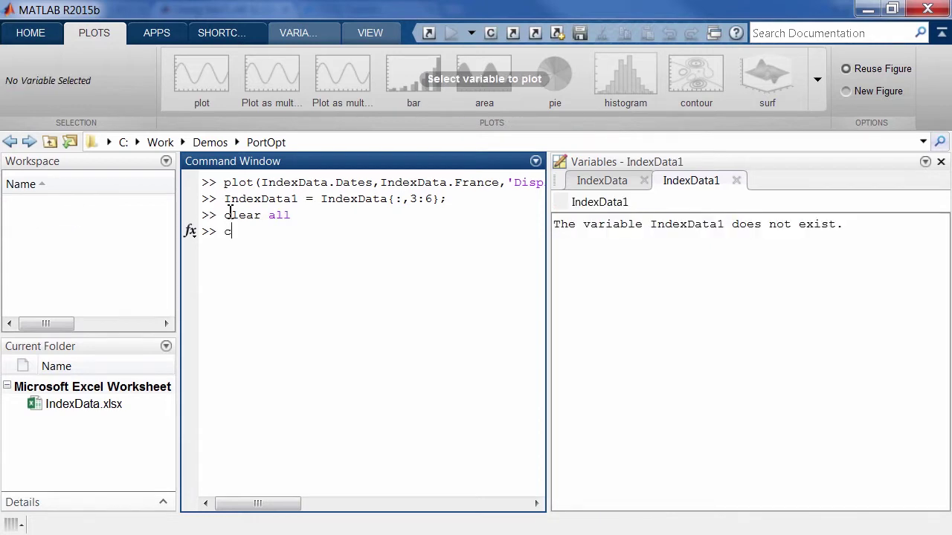
type("lc")
key("Return")
left_click(939, 163)
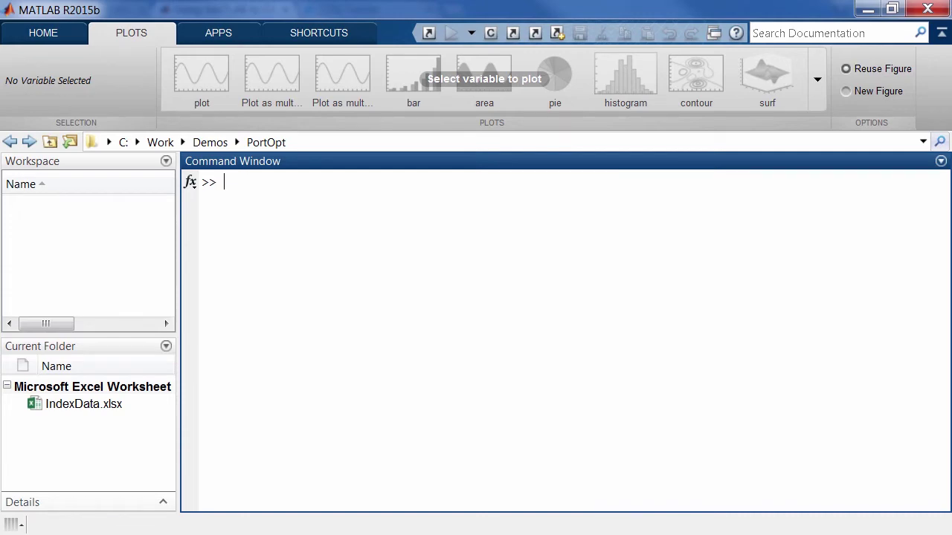
Generate an import script from the IndexData.xlsx selection, enlarge the editor area, and examine the code down to the output variable section.
key("alt+Tab")
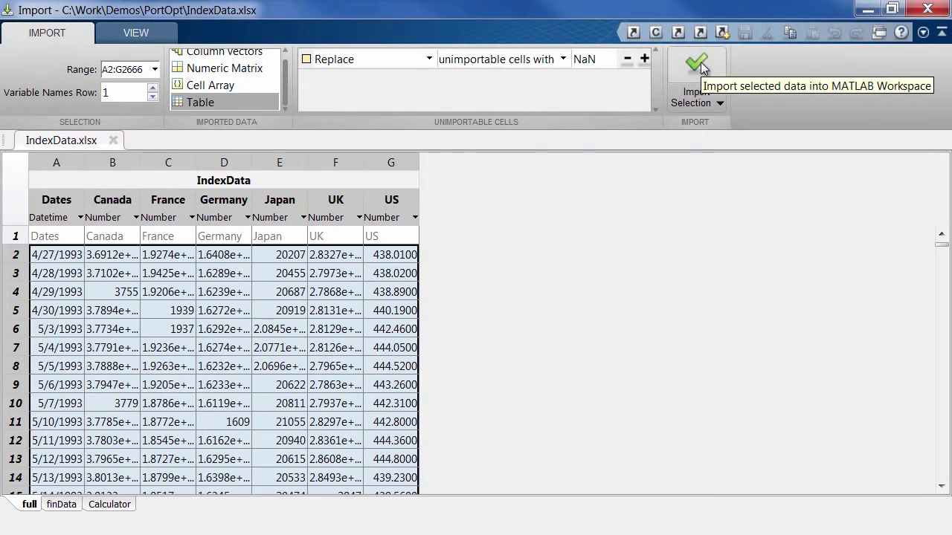
left_click(688, 100)
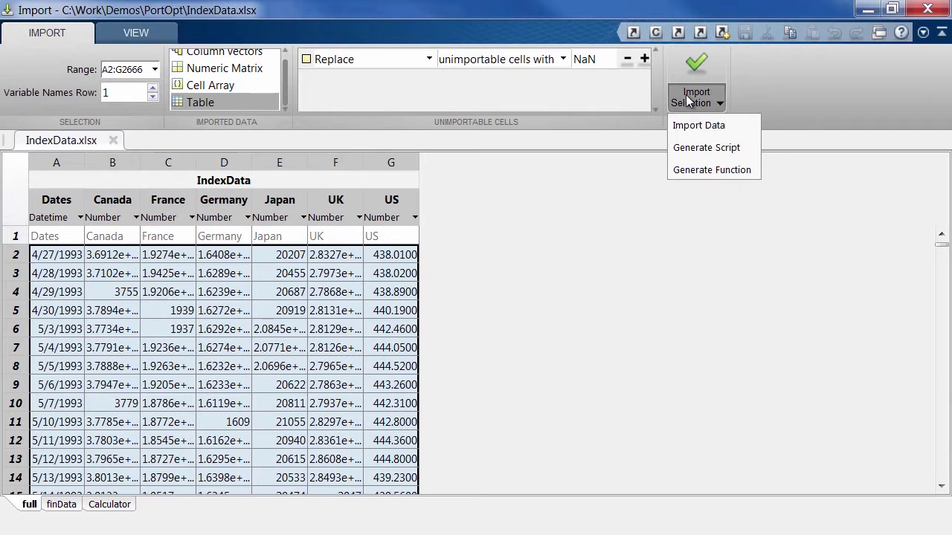
left_click(716, 153)
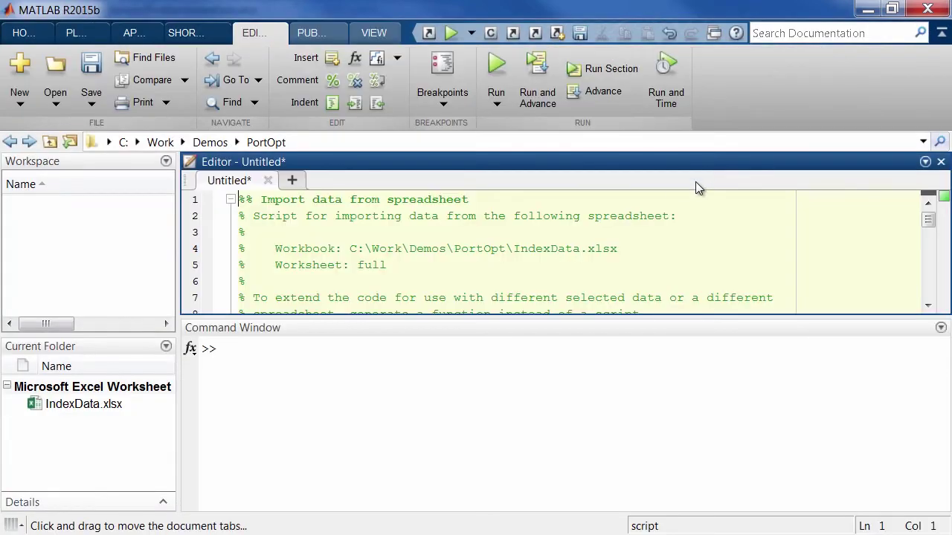
left_click_drag(468, 314, 455, 452)
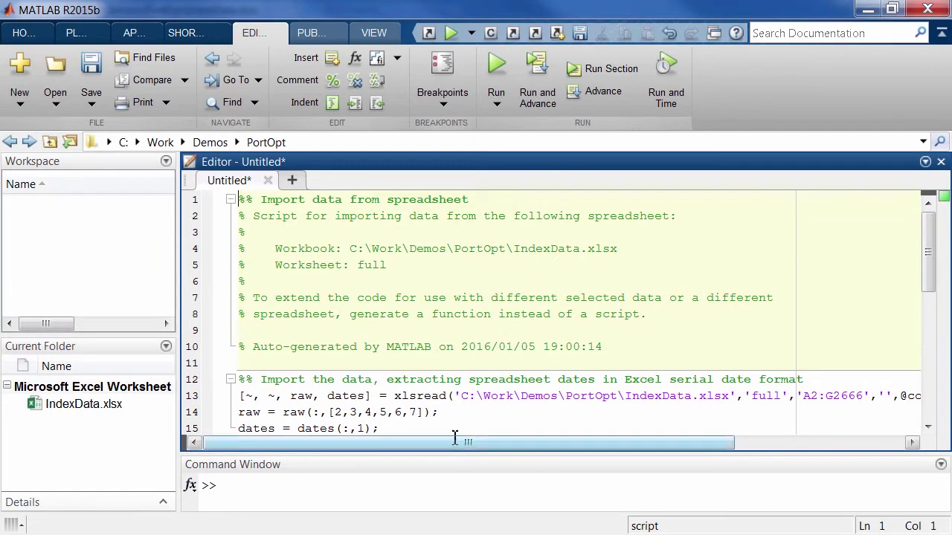
scroll(450, 402, "down", 2)
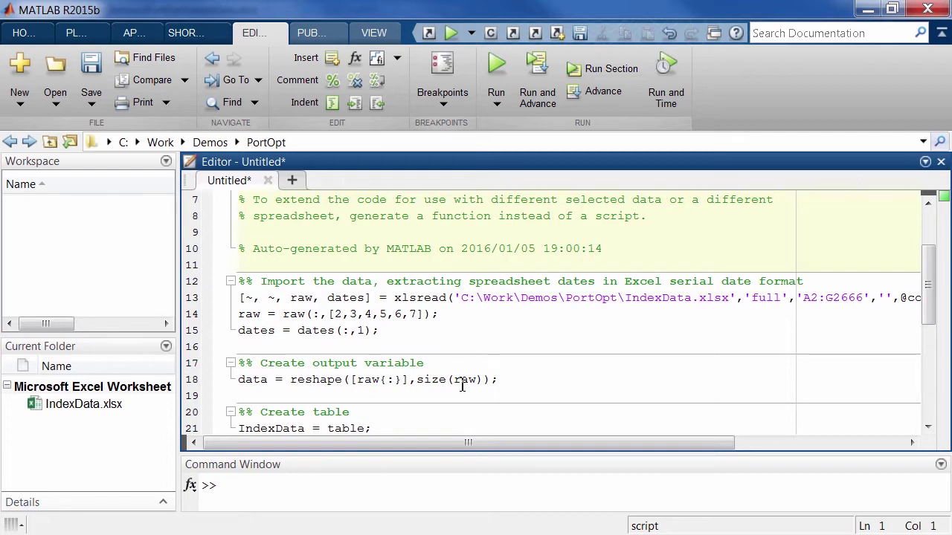
left_click(461, 381)
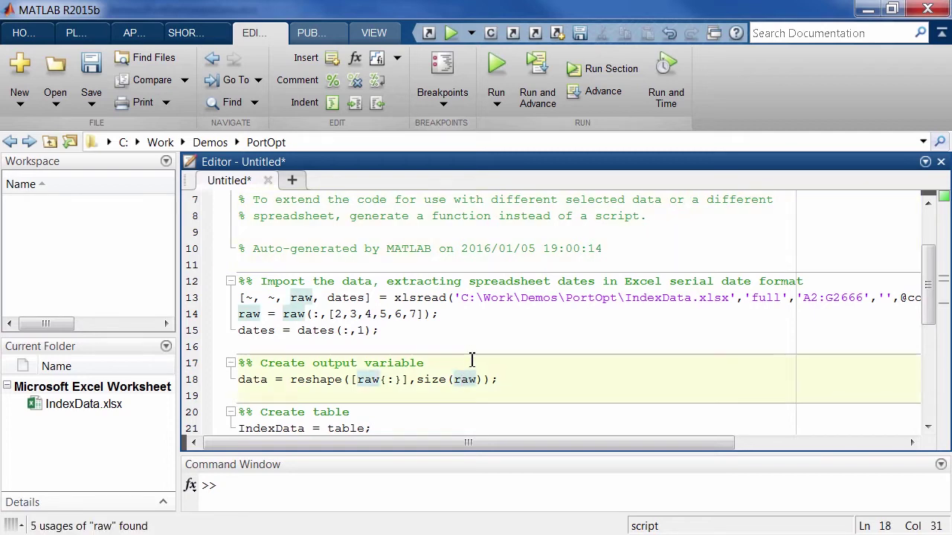
Save the generated script as importData in the PortOpt folder and close it.
left_click(91, 66)
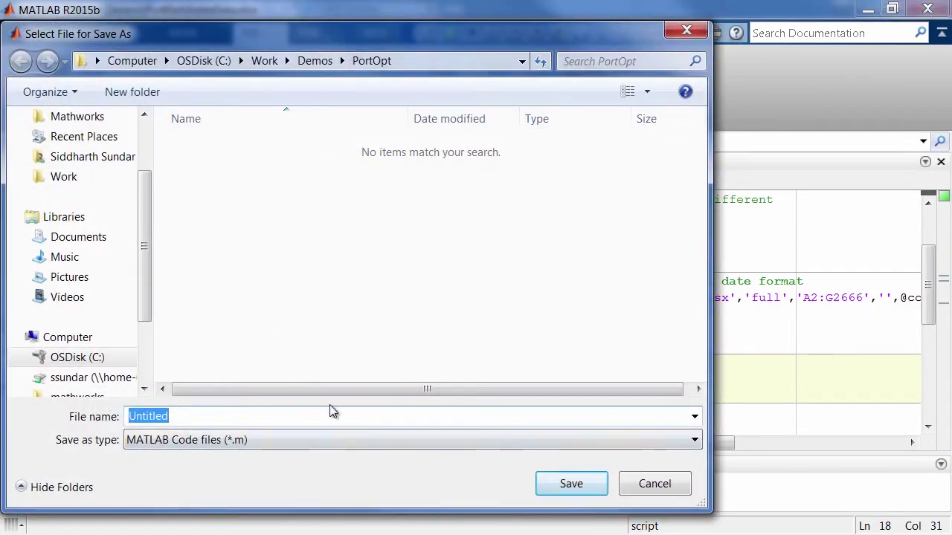
type("importData")
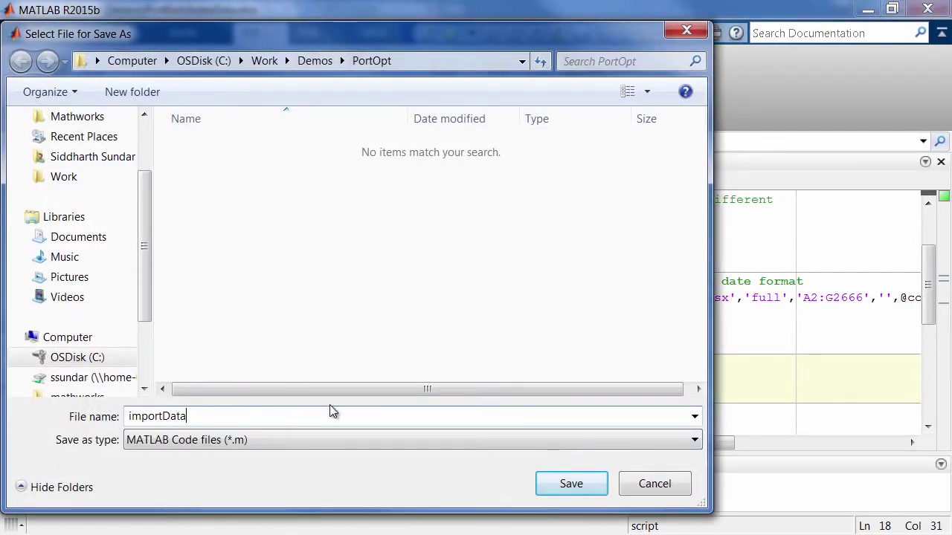
left_click(594, 489)
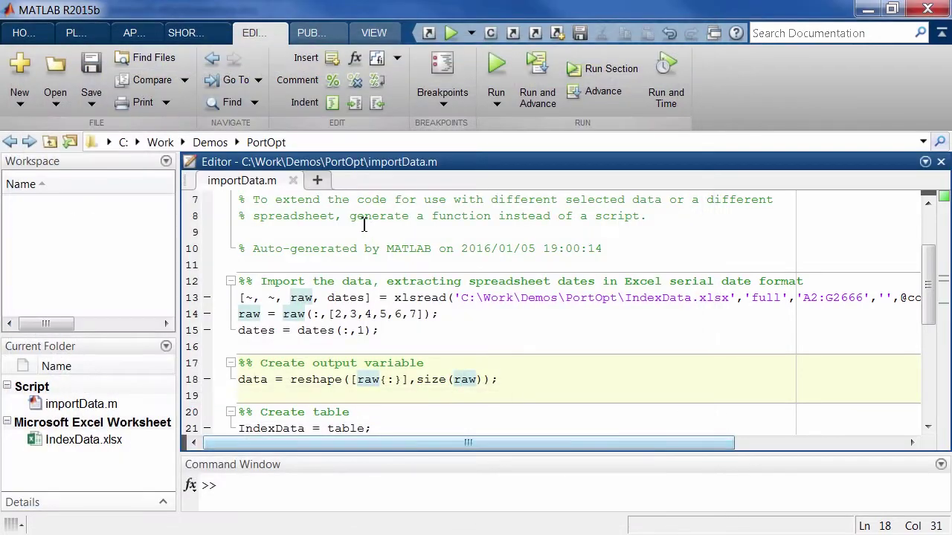
left_click(293, 180)
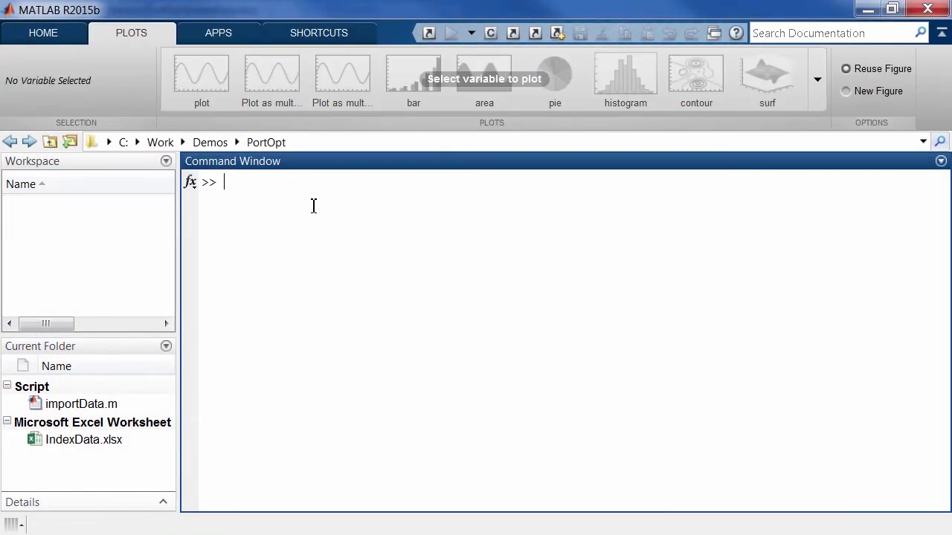
Run the importData script, then rerun the earlier command IndexData1 = IndexData{:,3:6}; from the command history.
type("importData")
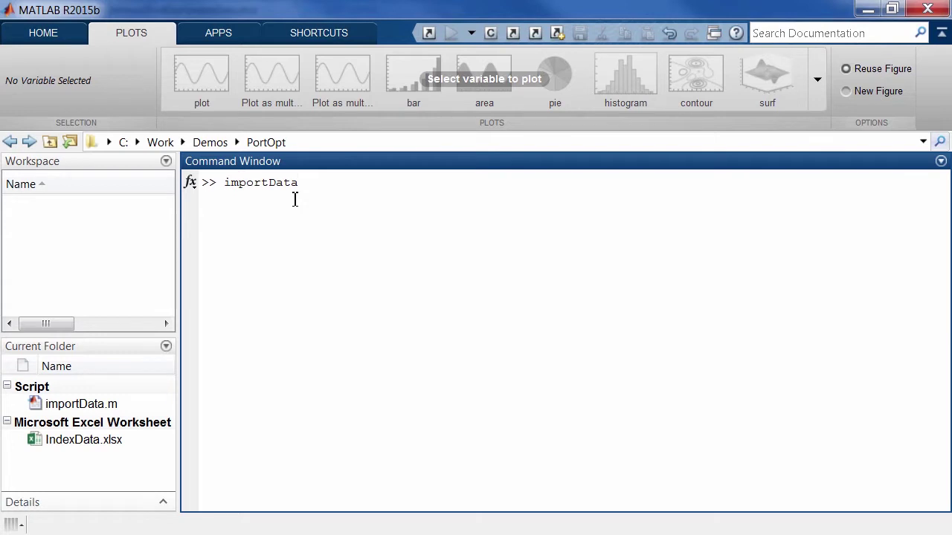
key("Return")
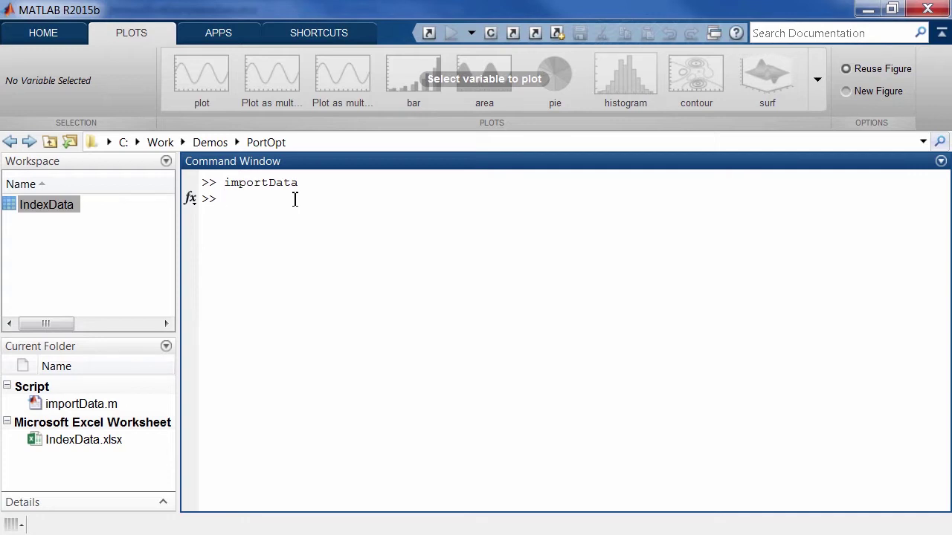
key("Up")
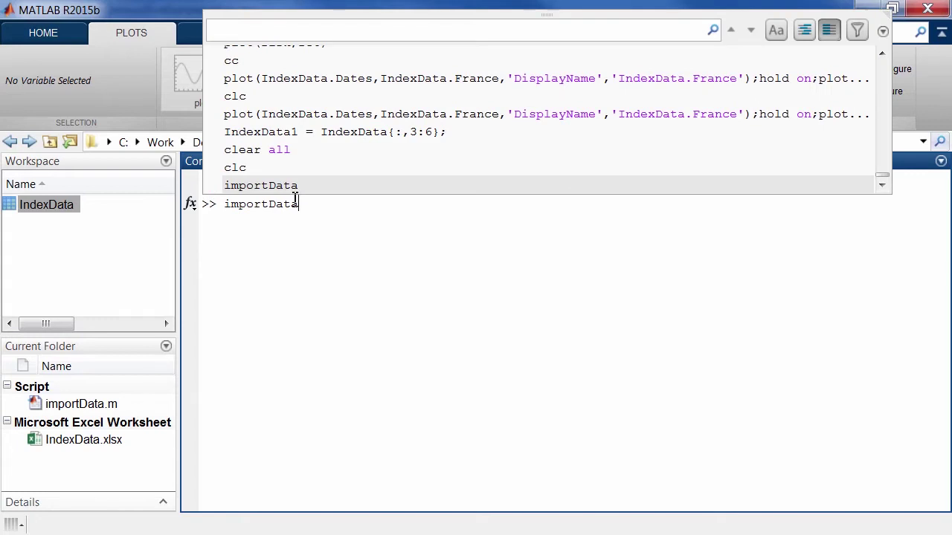
key("Up")
key("Up")
key("Up")
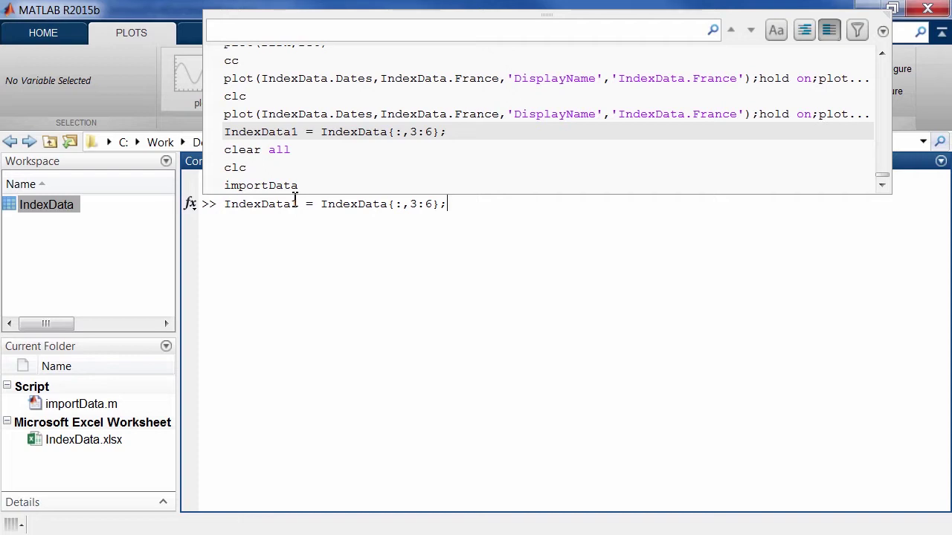
key("Return")
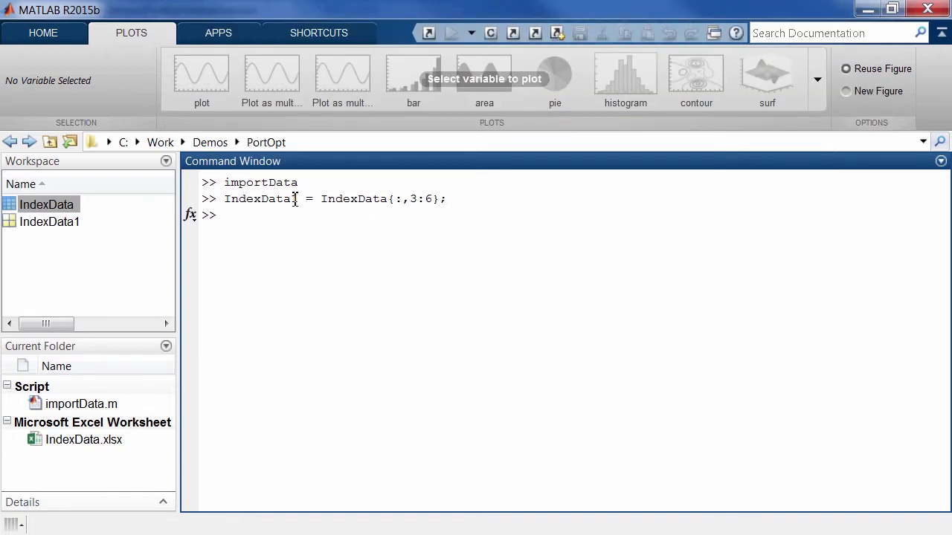
Reuse the last extraction command with the output variable renamed, running prices = IndexData{:,3:6};.
key("Up")
left_click_drag(299, 215, 224, 216)
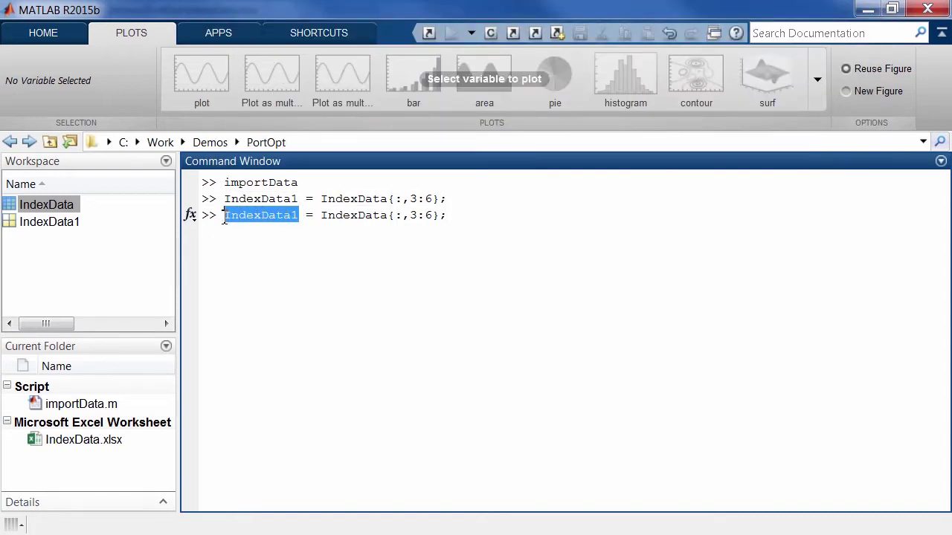
type("prices")
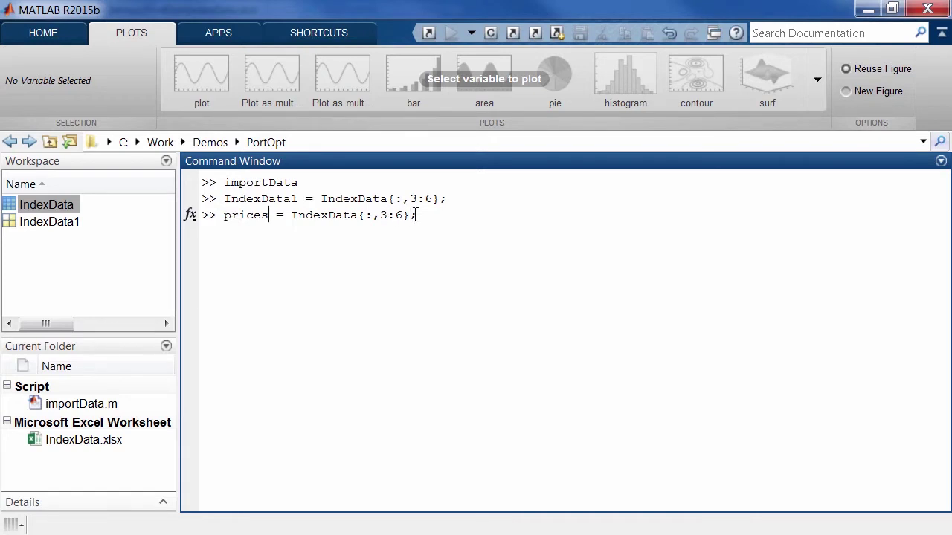
key("Return")
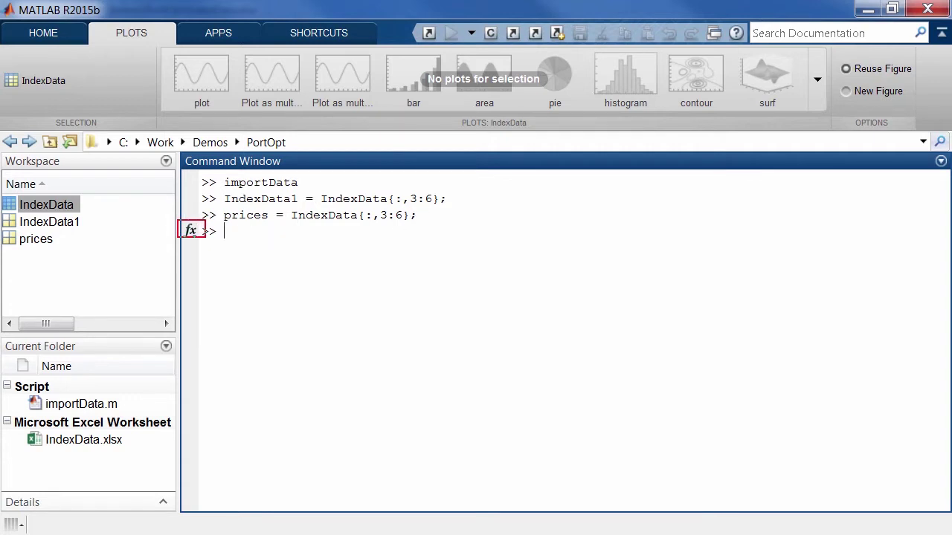
Search the function browser for "return series" and insert the tick2ret (fts) function at the command prompt.
left_click(191, 232)
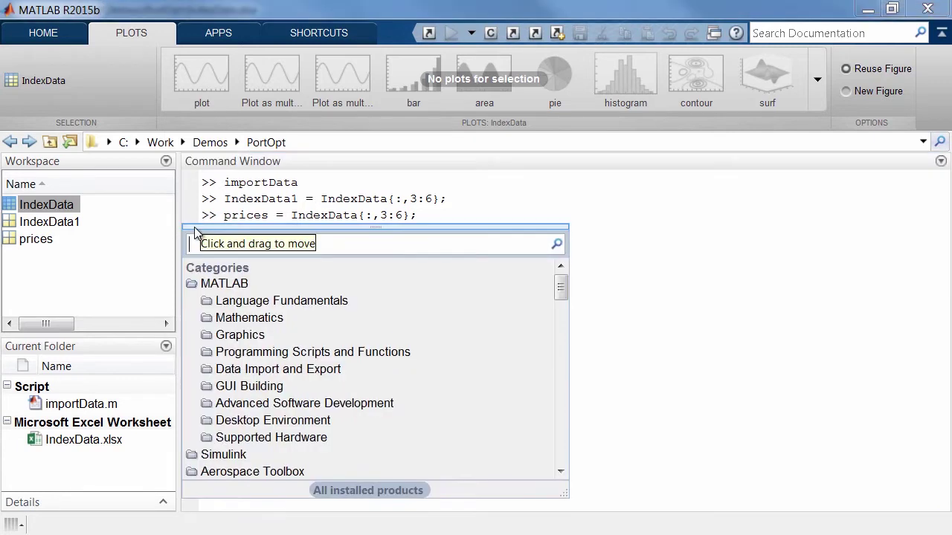
type("return")
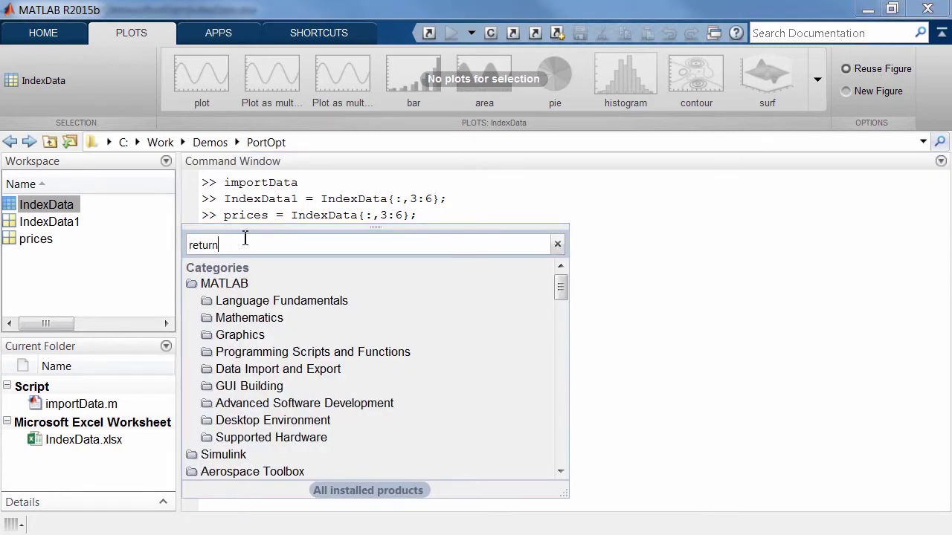
type(" series")
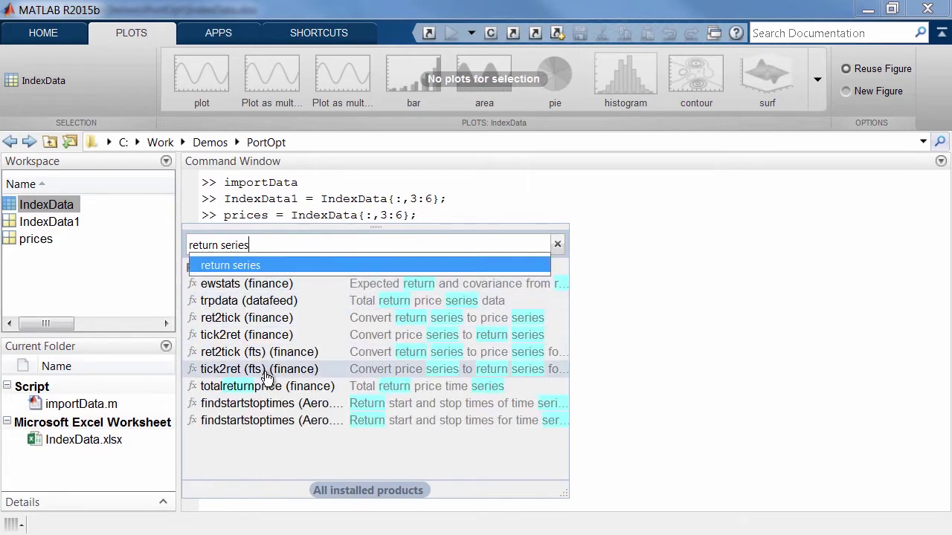
mouse_move(266, 378)
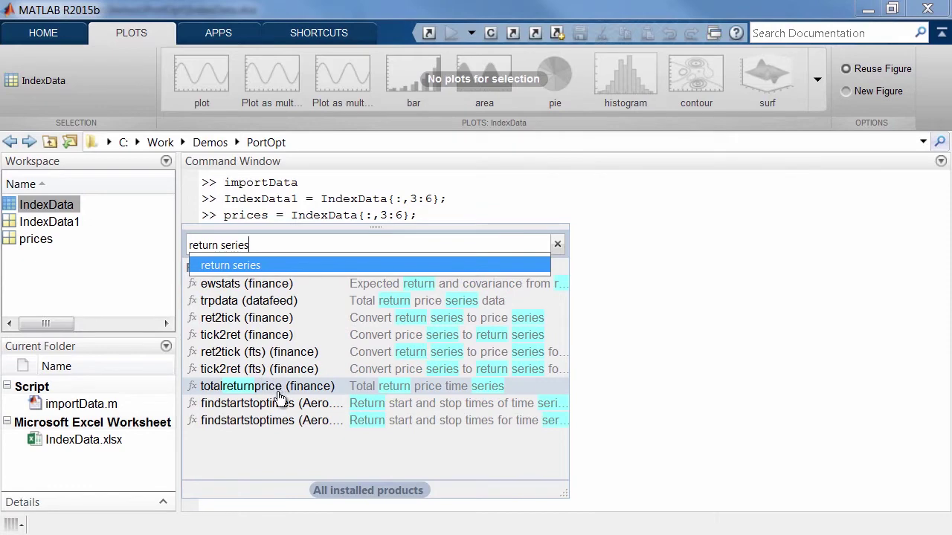
mouse_move(280, 396)
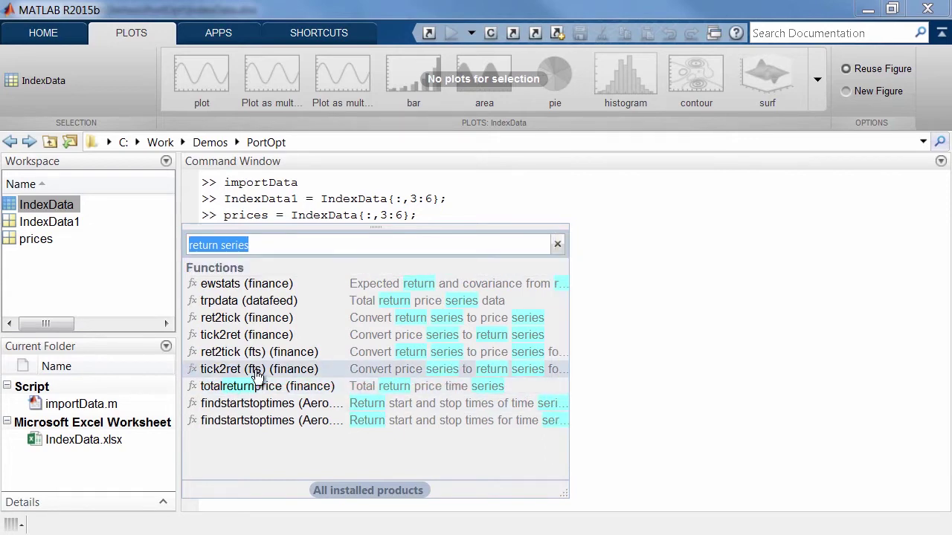
left_click_drag(257, 369, 635, 317)
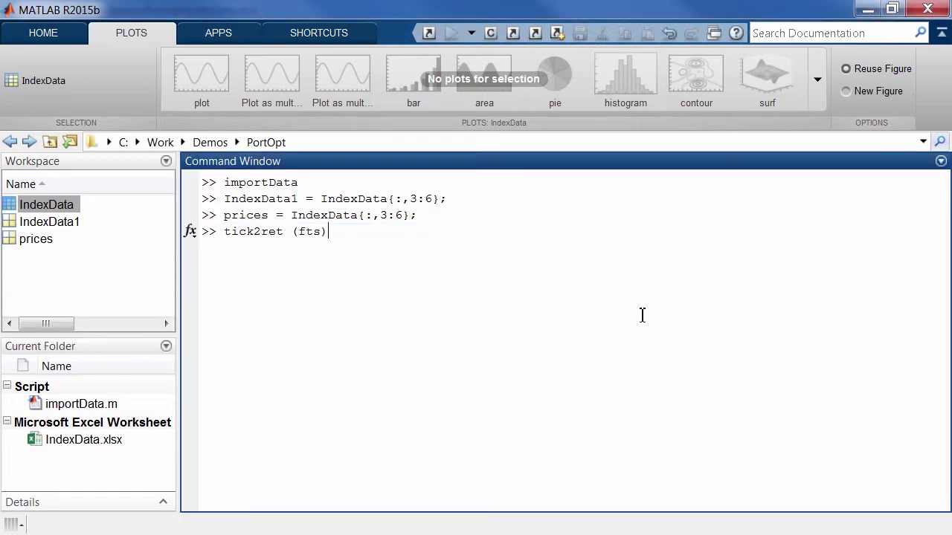
Edit the inserted function call to returns = tick2ret (prices); and run it.
key("Left")
key("BackSpace")
key("BackSpace")
key("BackSpace")
type("prices")
key("Right")
type(";")
key("Left")
key("Left")
key("Left")
key("Left")
key("Home")
type("r")
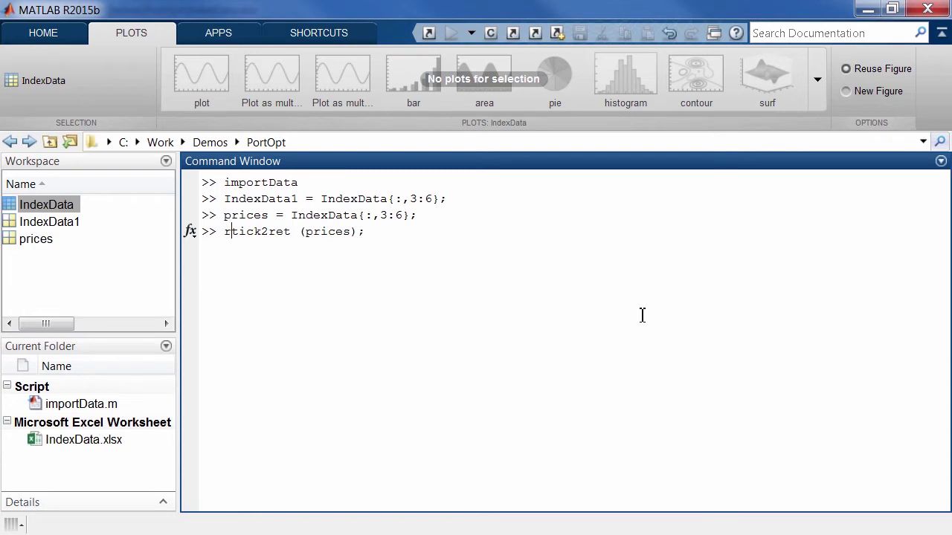
type("eturns")
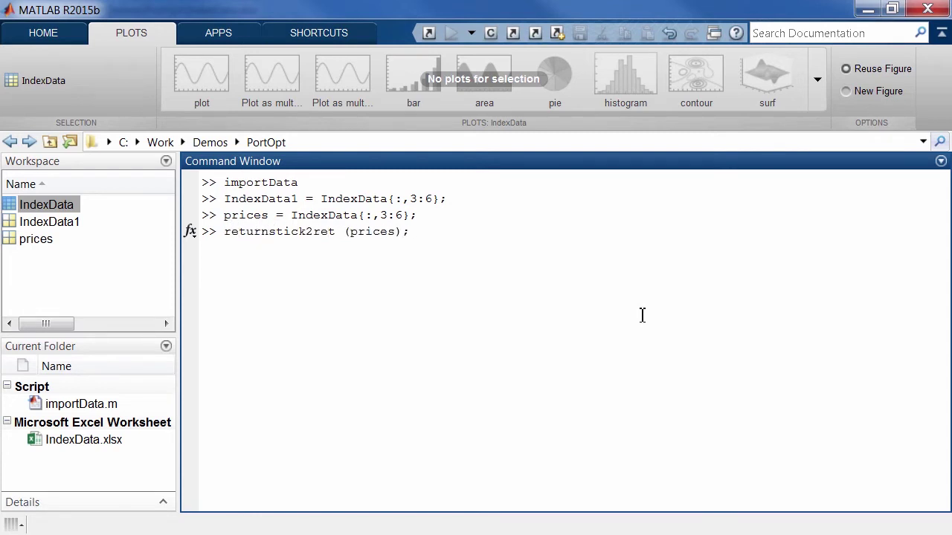
type(" =")
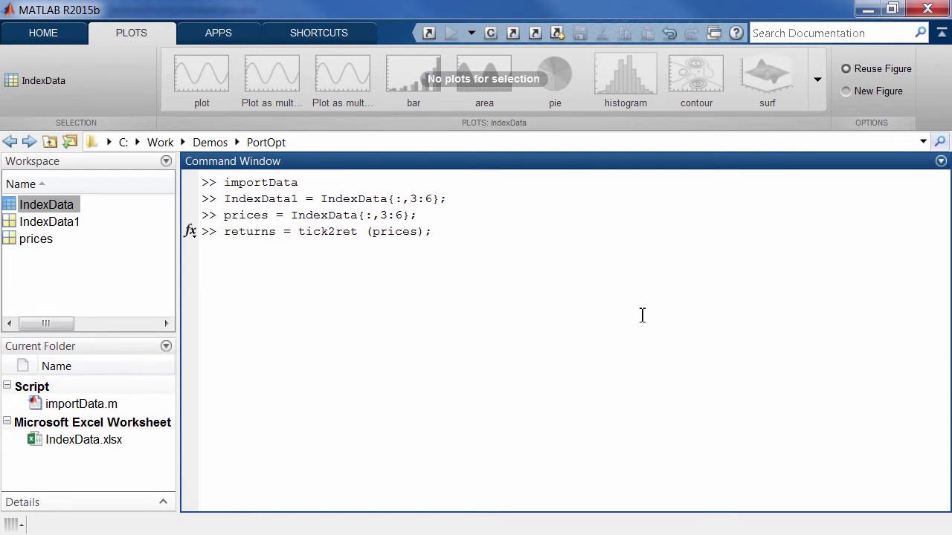
key("Return")
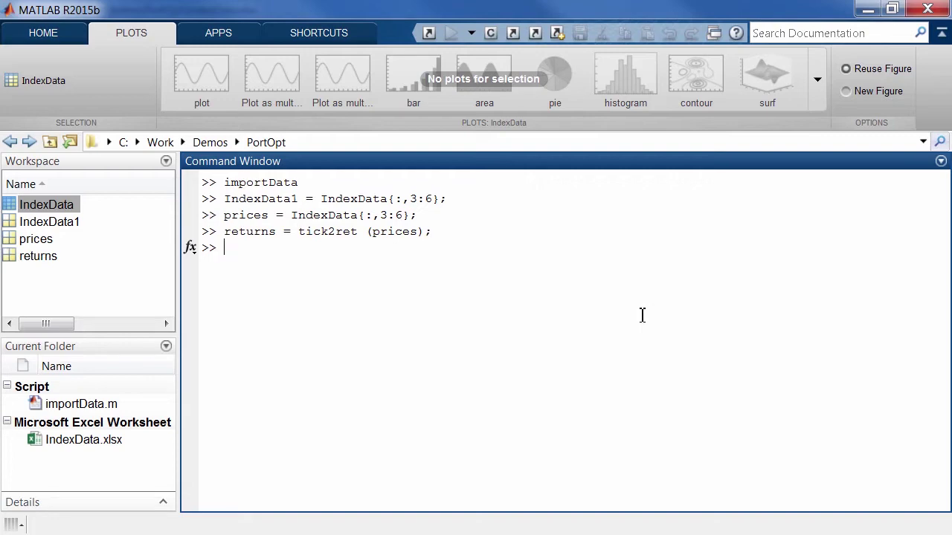
Open the returns variable for inspection, and widen its viewing area and first column.
double_click(41, 255)
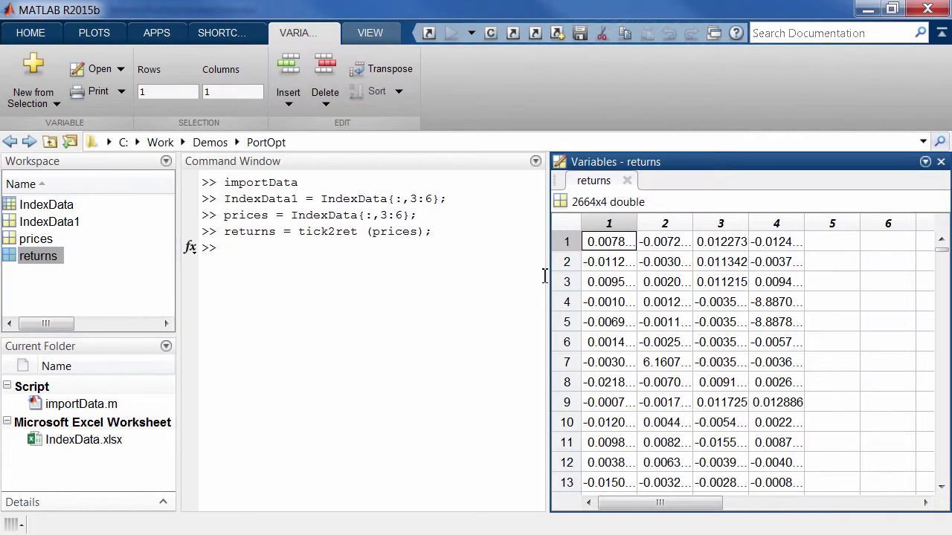
left_click_drag(546, 275, 531, 276)
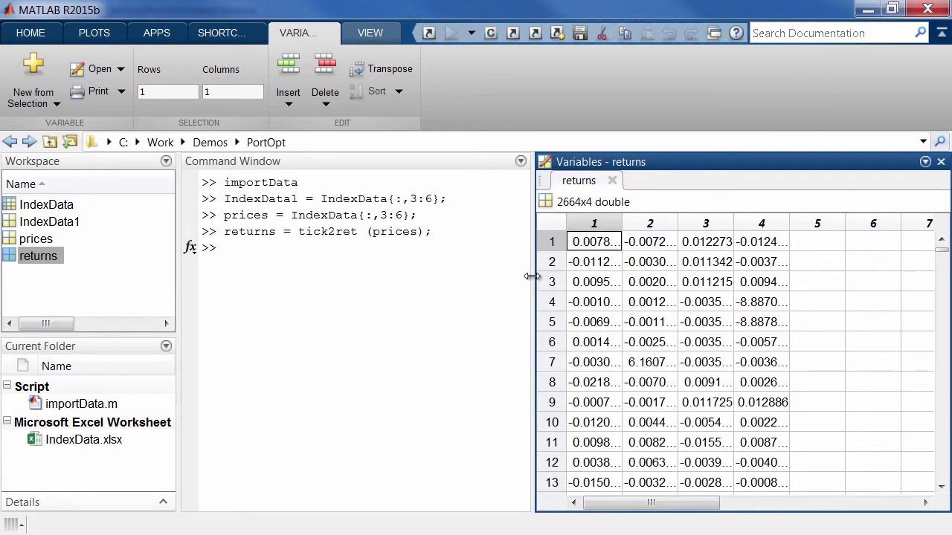
left_click_drag(621, 224, 630, 224)
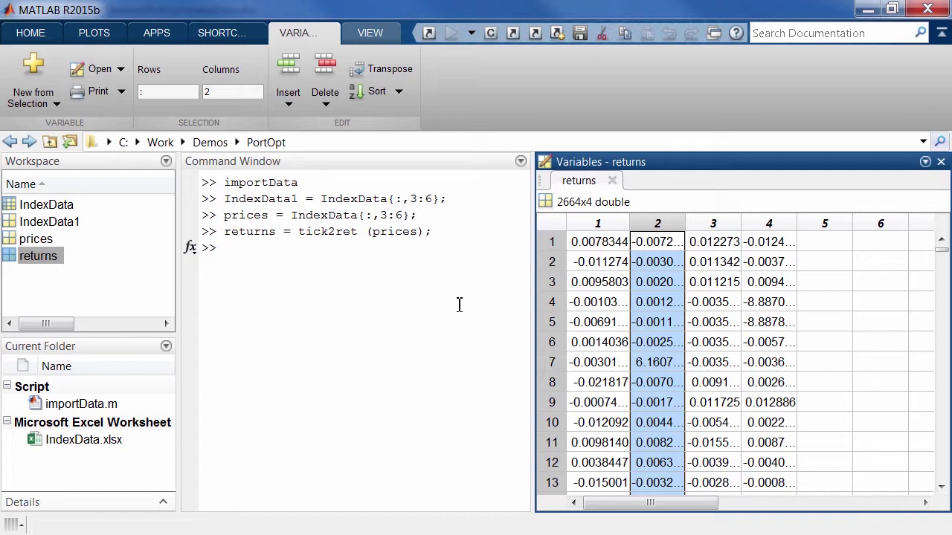
Compute the column means with m = mean(returns) and close the returns variable view.
left_click(459, 304)
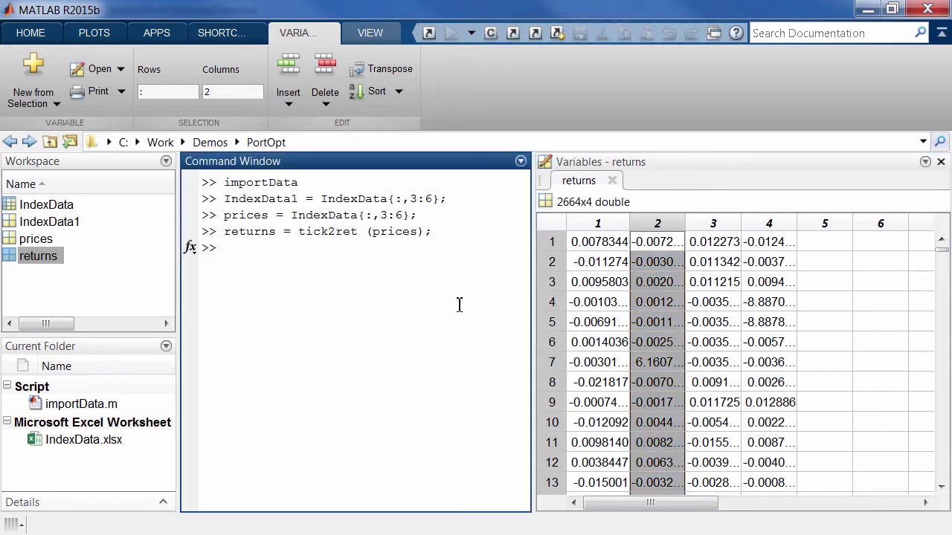
type("m = mean(returns)")
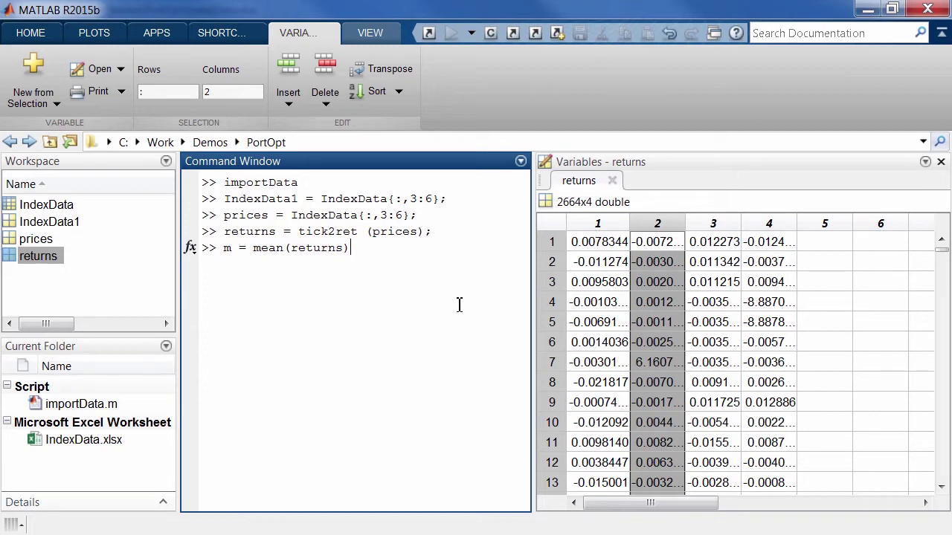
key("Return")
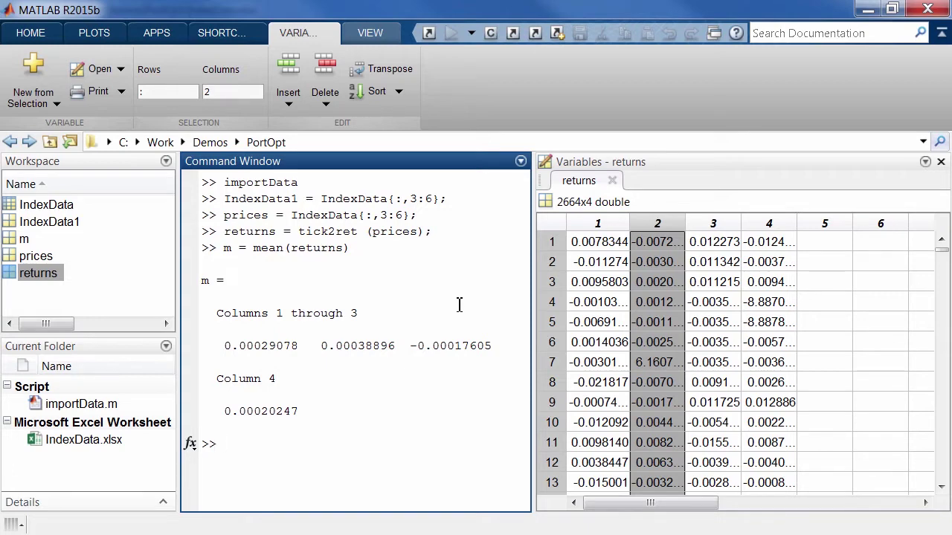
left_click(431, 376)
left_click(612, 182)
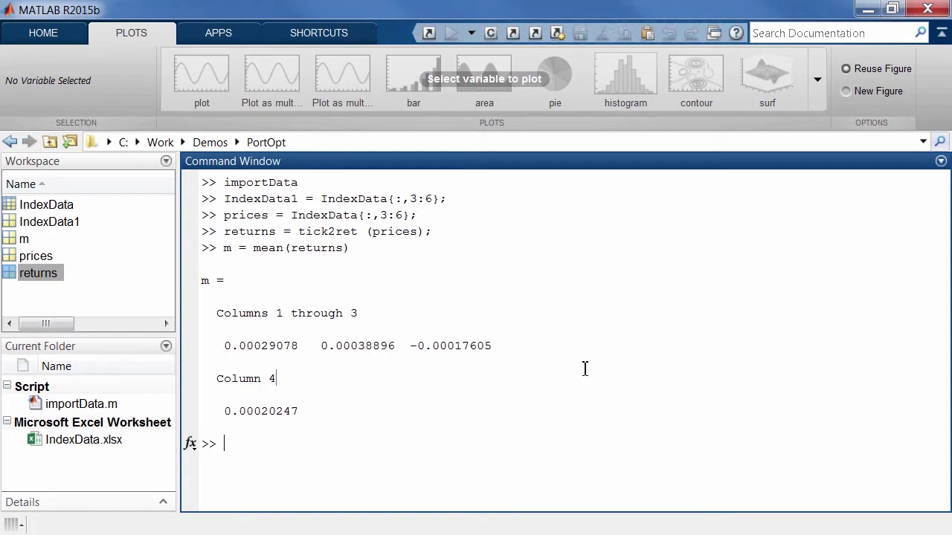
Compute the covariance matrix with c = cov(returns); and inspect the variable c, closing its view when done.
type("c = cov(returns);")
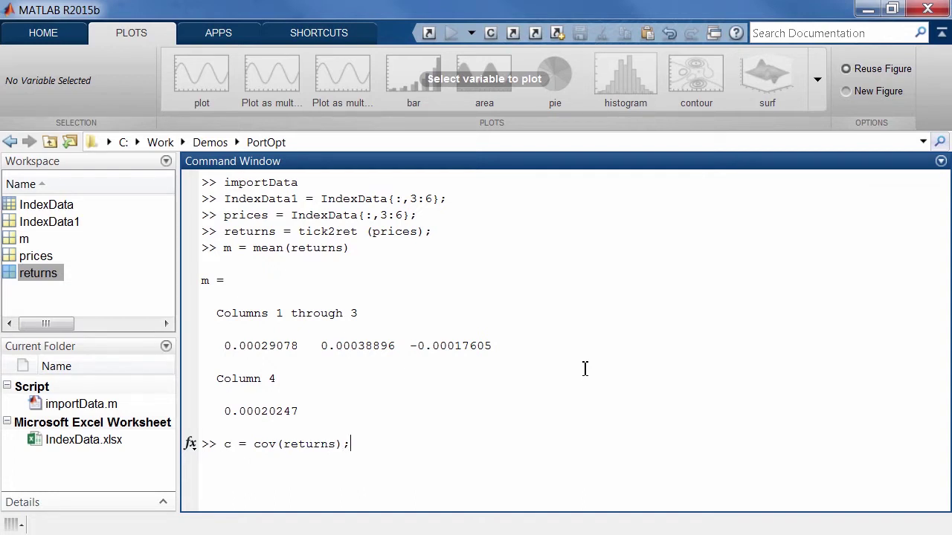
key("Return")
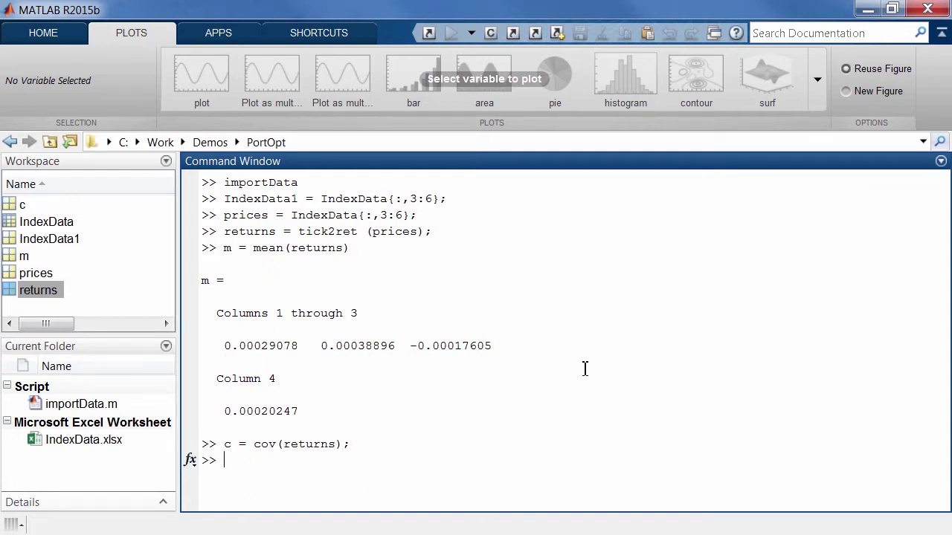
double_click(16, 205)
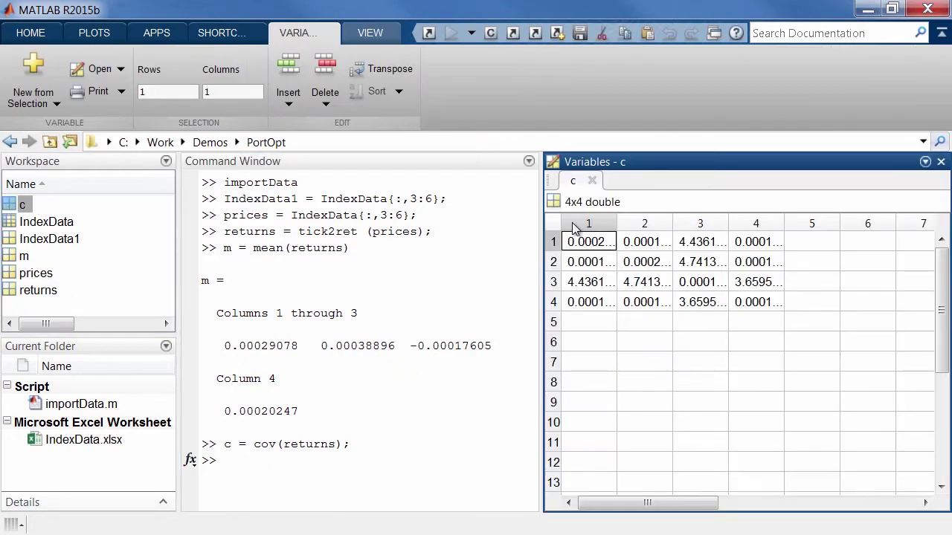
left_click(592, 181)
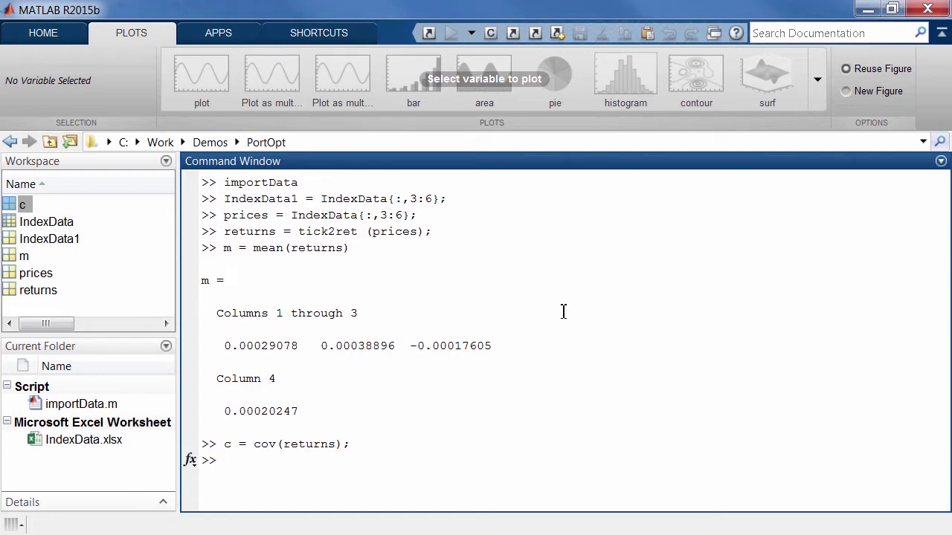
Open the documentation and go to the Financial Toolbox page to review its topic categories.
left_click(735, 34)
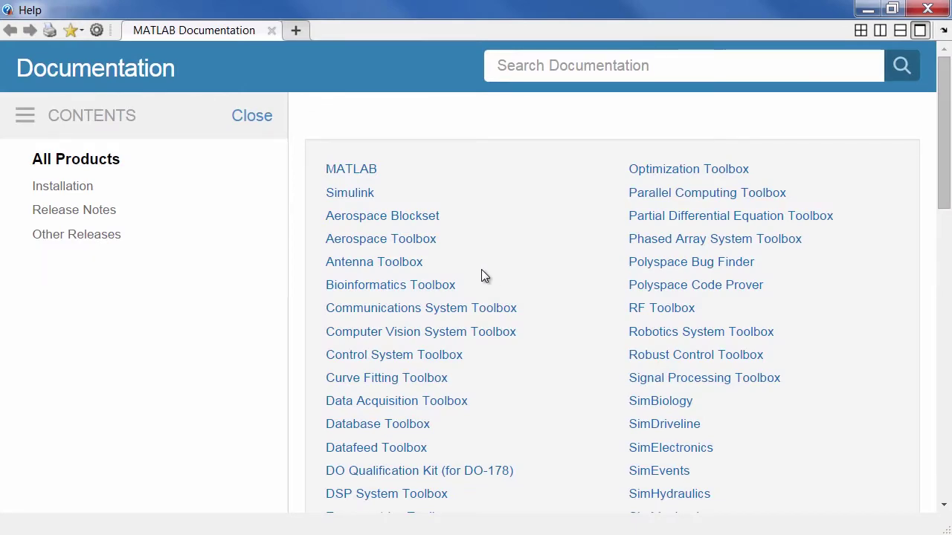
scroll(482, 273, "down", 4)
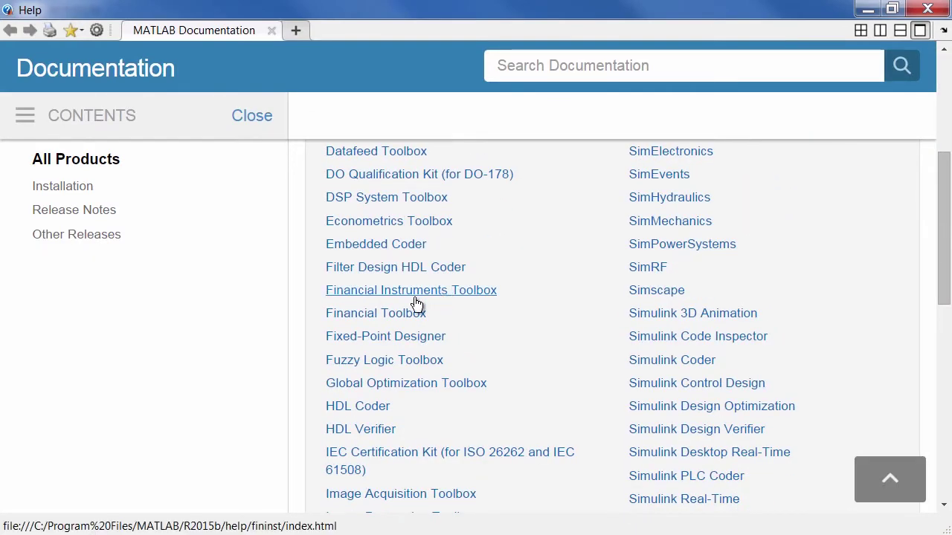
left_click(409, 313)
scroll(435, 296, "down", 2)
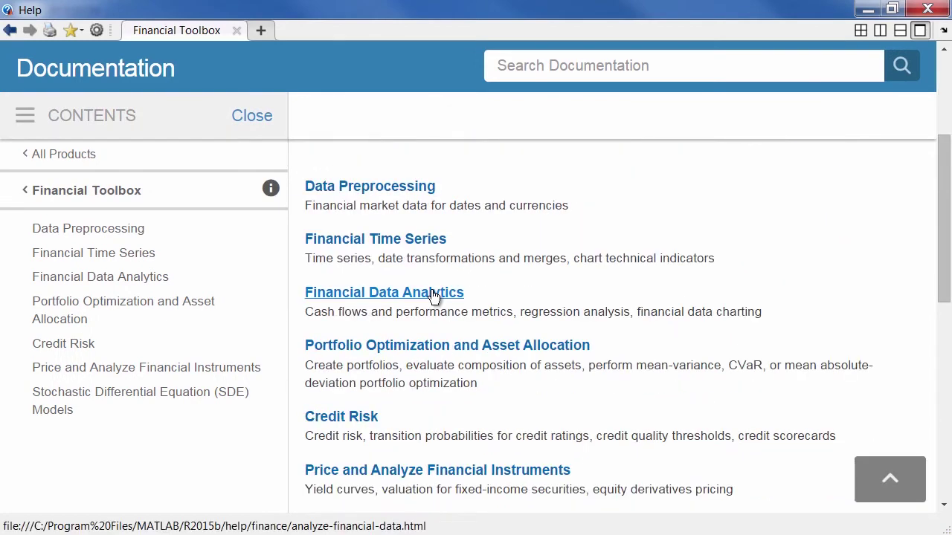
left_click(433, 296)
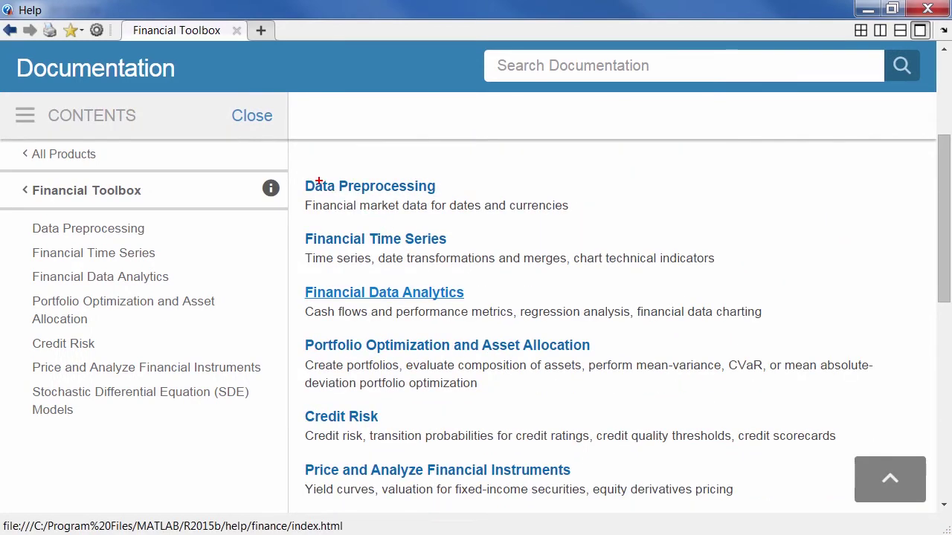
left_click_drag(296, 169, 584, 224)
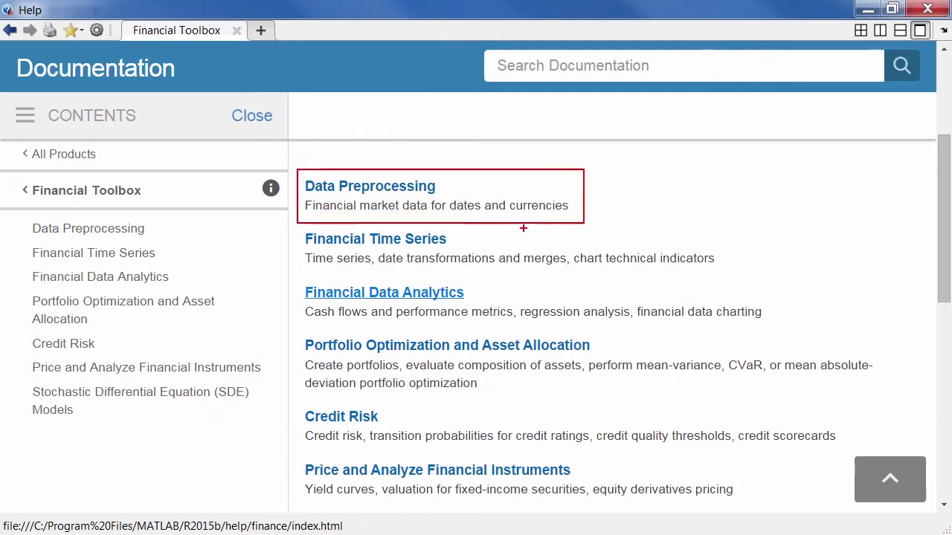
left_click_drag(296, 225, 737, 281)
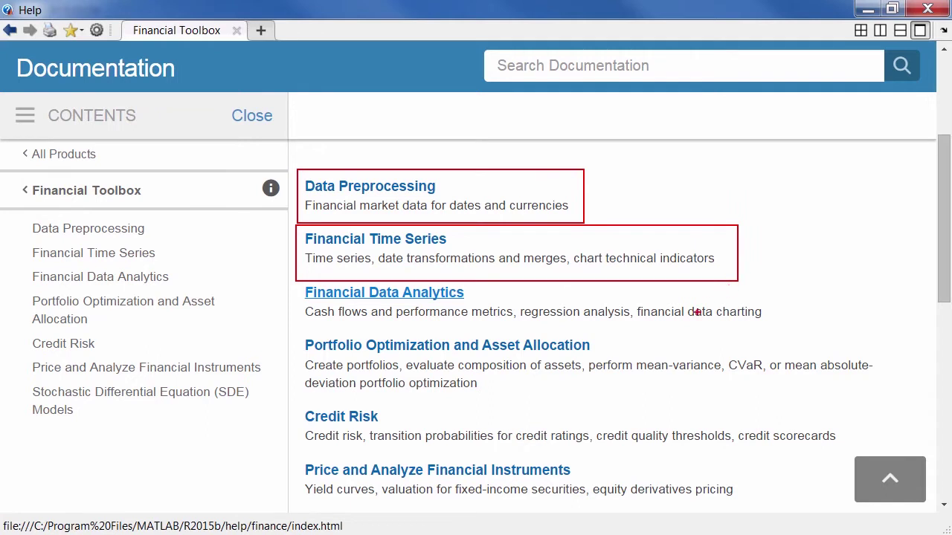
mouse_move(296, 397)
left_mouse_down()
mouse_move(362, 424)
mouse_move(751, 460)
mouse_move(855, 450)
left_mouse_up()
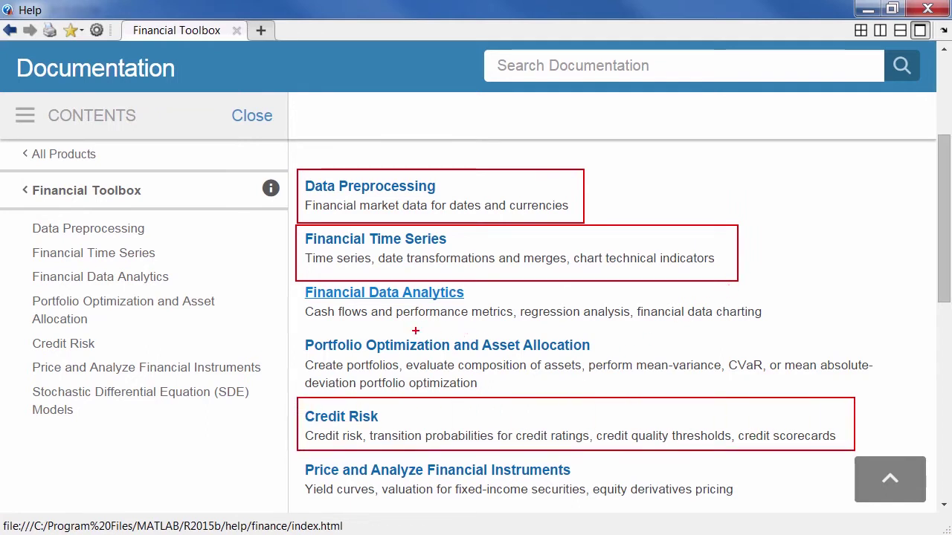
key("Escape")
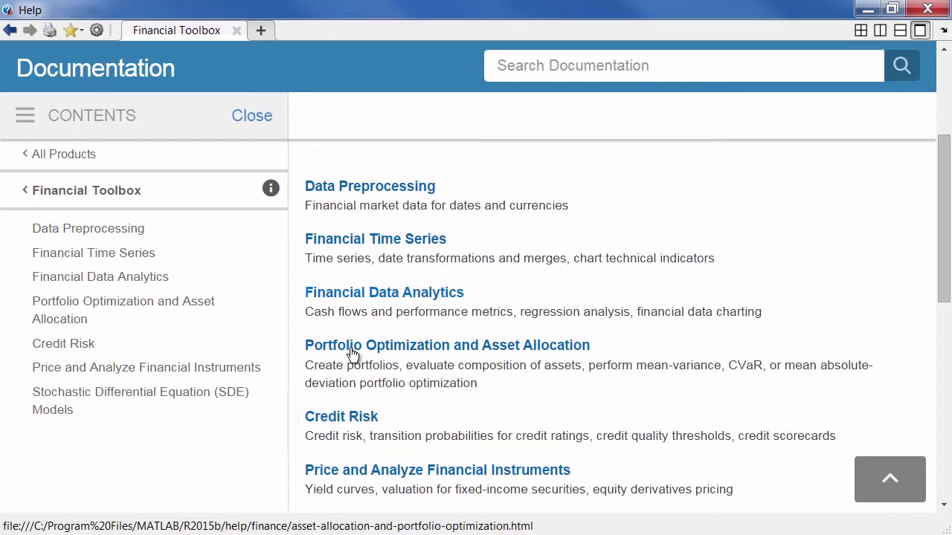
Go to the Mean-Variance Portfolio Optimization topic under Portfolio Optimization and Asset Allocation, and review its subtopics.
left_click(407, 346)
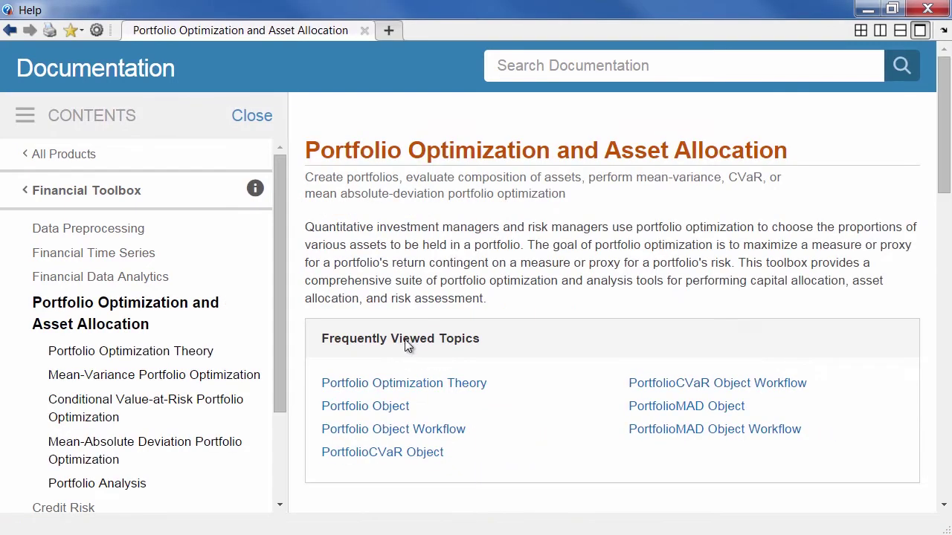
scroll(435, 275, "down", 4)
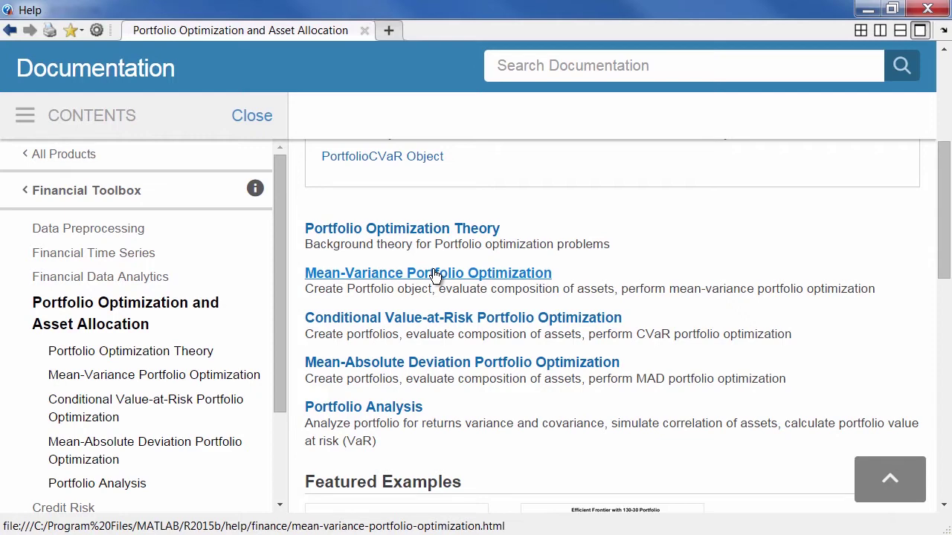
left_click(435, 275)
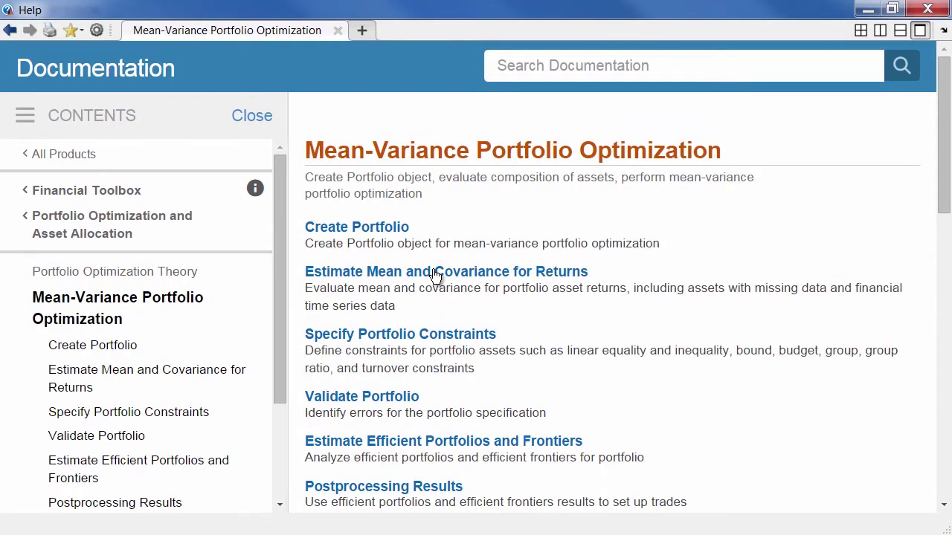
scroll(435, 275, "down", 1)
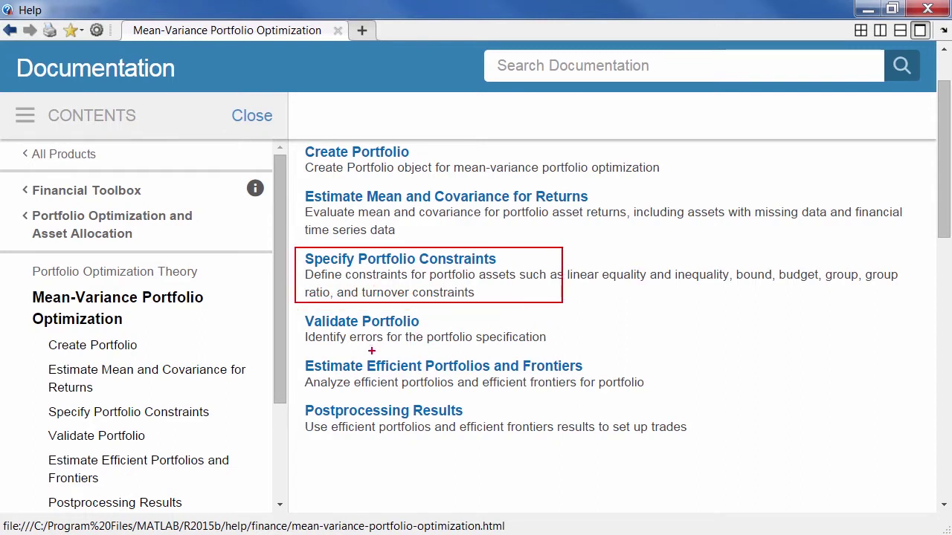
mouse_move(303, 351)
left_mouse_down()
mouse_move(481, 378)
mouse_move(667, 388)
left_mouse_up()
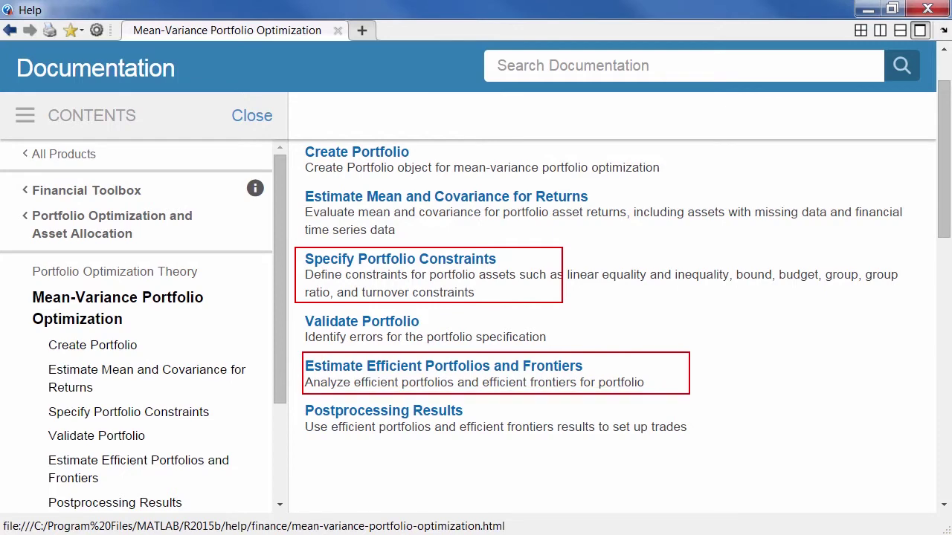
key("Escape")
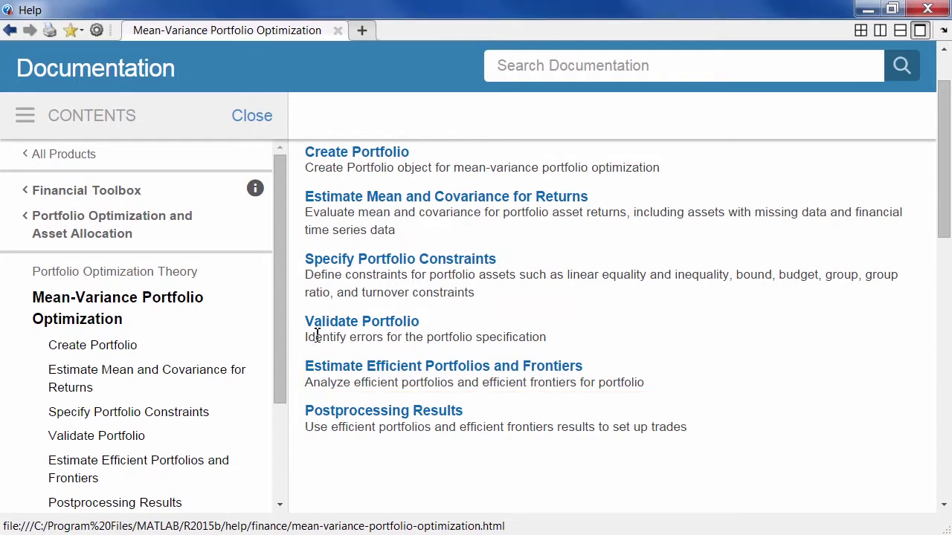
Review the functions under Estimate Efficient Portfolios and Frontiers, and open the example Obtaining Portfolios Along the Entire Efficient Frontier.
left_click(352, 366)
scroll(353, 366, "down", 1)
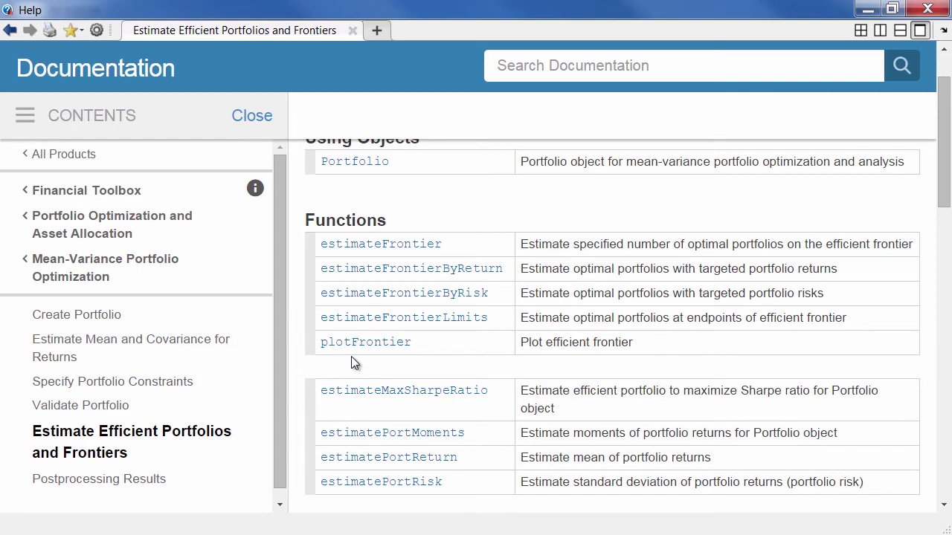
scroll(352, 358, "up", 1)
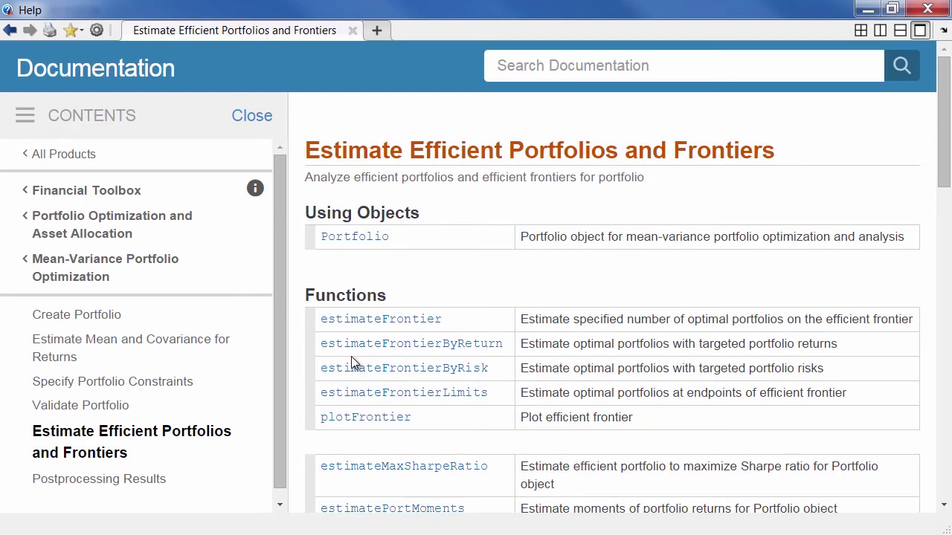
scroll(351, 357, "down", 3)
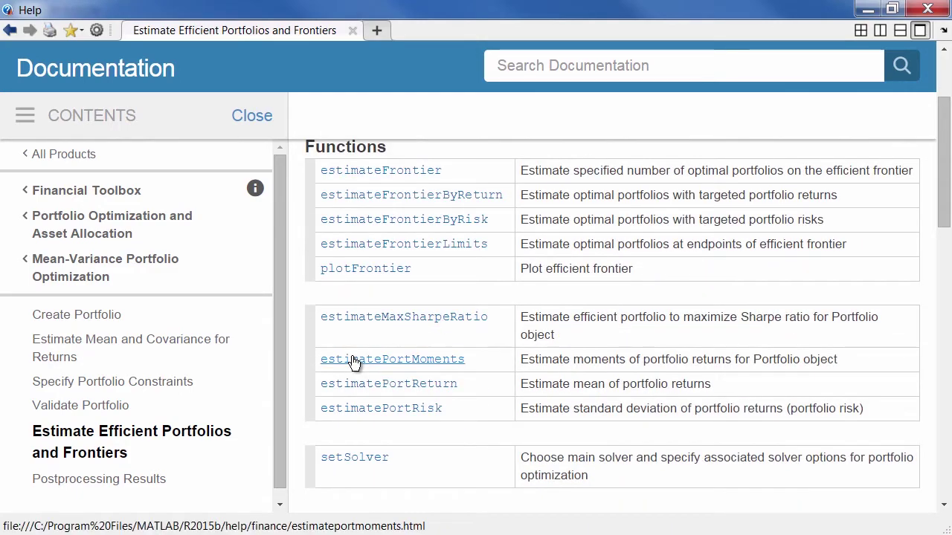
scroll(353, 362, "down", 6)
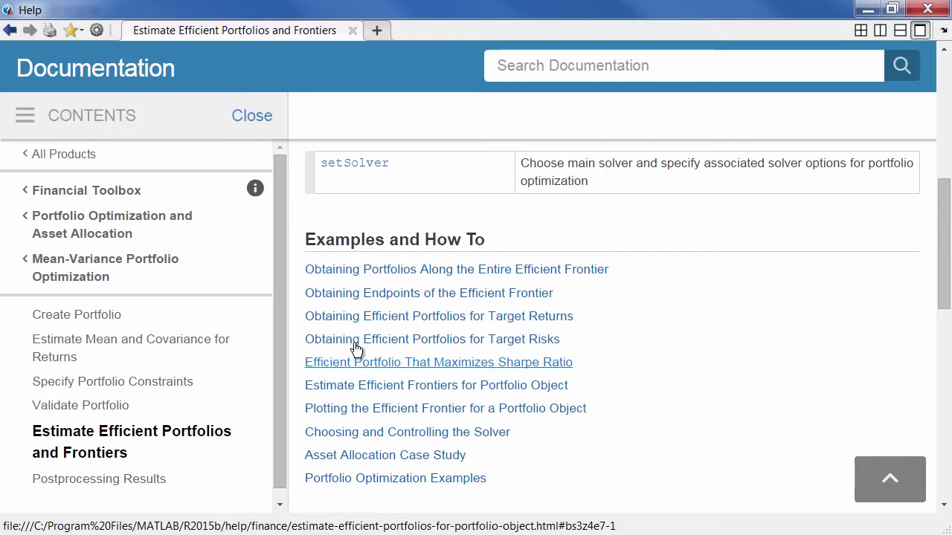
left_click(388, 269)
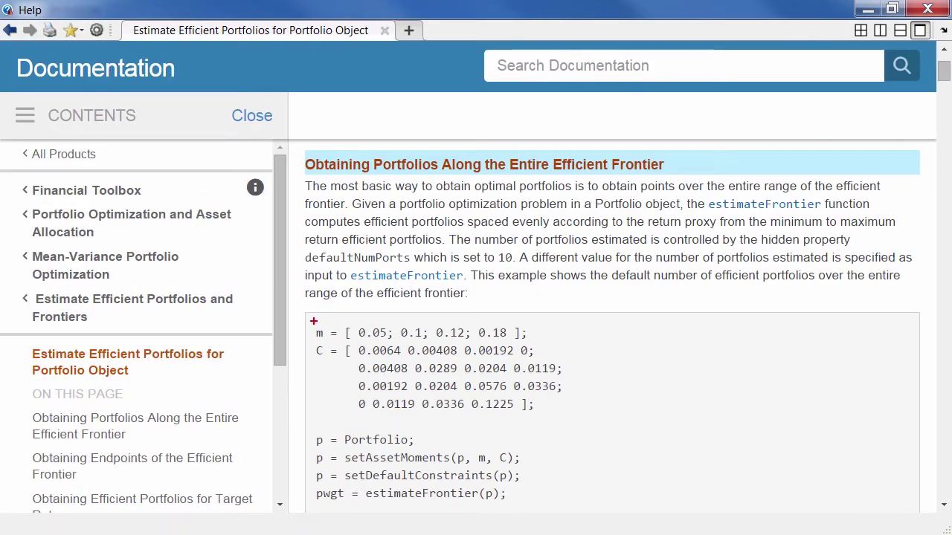
mouse_move(313, 321)
left_mouse_down()
mouse_move(505, 413)
mouse_move(573, 422)
left_mouse_up()
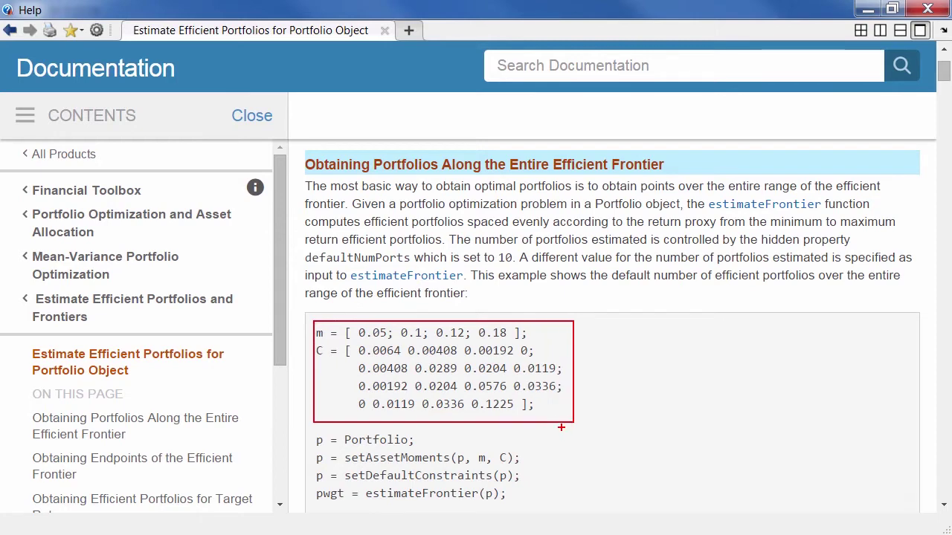
left_click_drag(312, 433, 448, 449)
key("Escape")
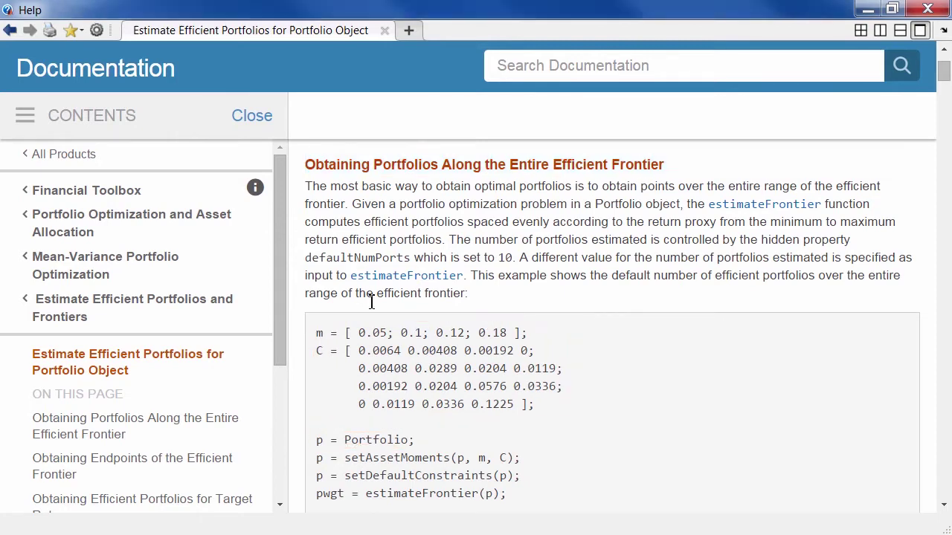
Evaluate the example line p = Portfolio; directly from the documentation and return to the command prompt.
left_click_drag(321, 444, 418, 439)
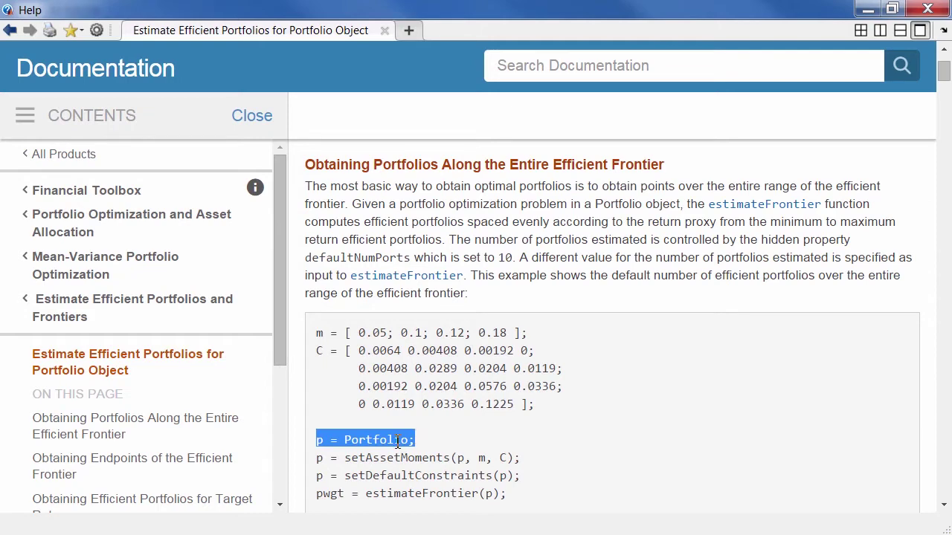
right_click(396, 441)
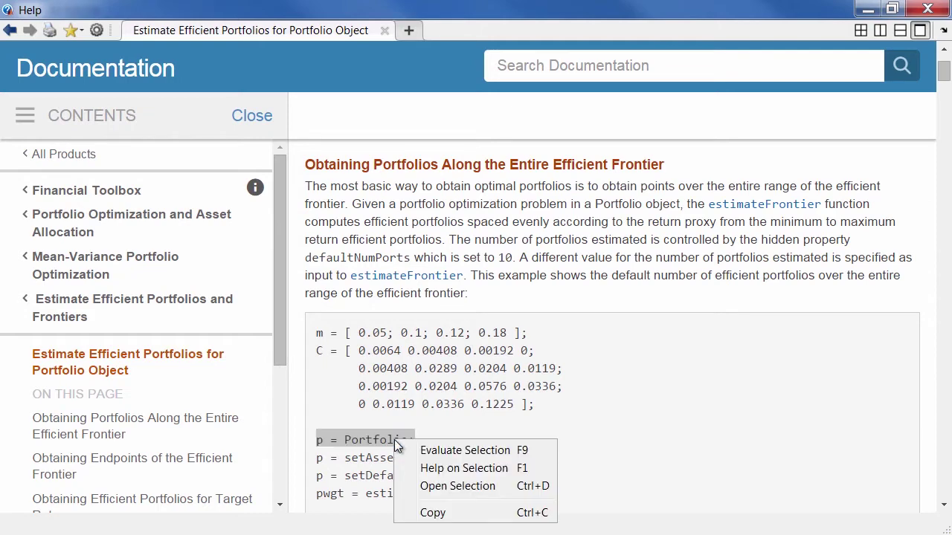
left_click(437, 454)
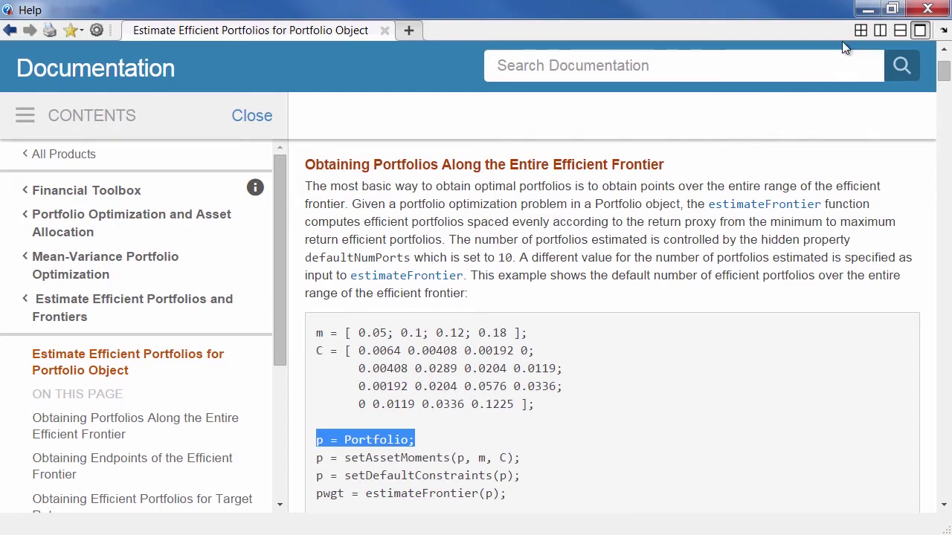
left_click(865, 14)
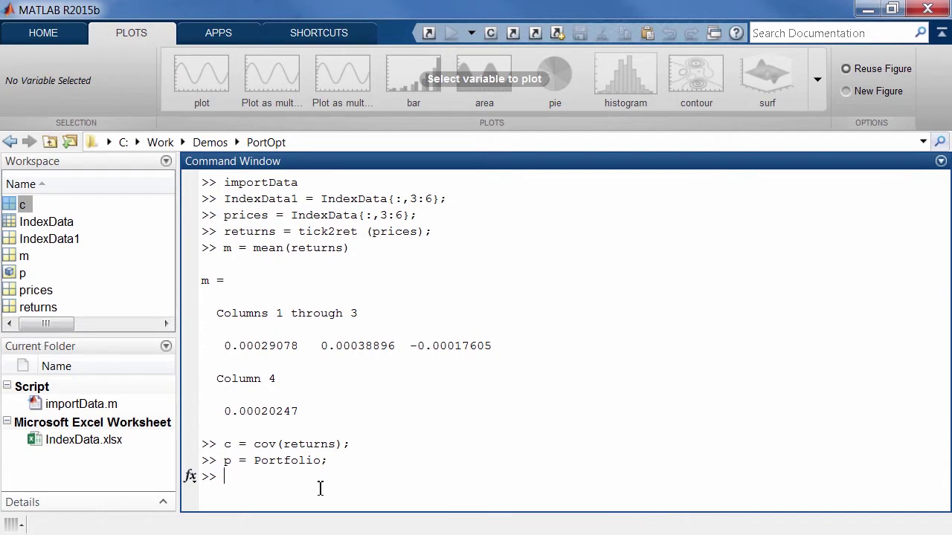
Move the prompt to the top of an empty Command Window with home, and rerun p = Portfolio; from the history.
type("home")
key("Return")
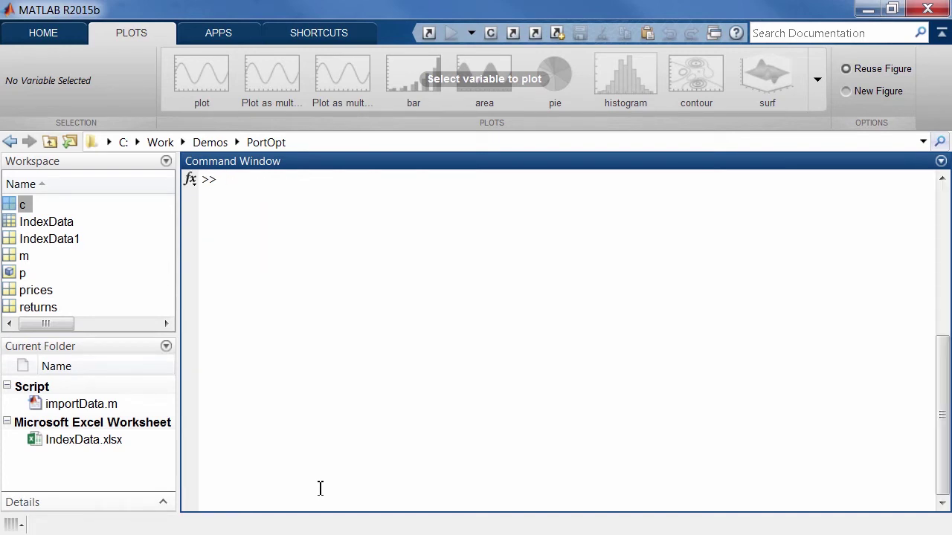
key("Up")
key("Up")
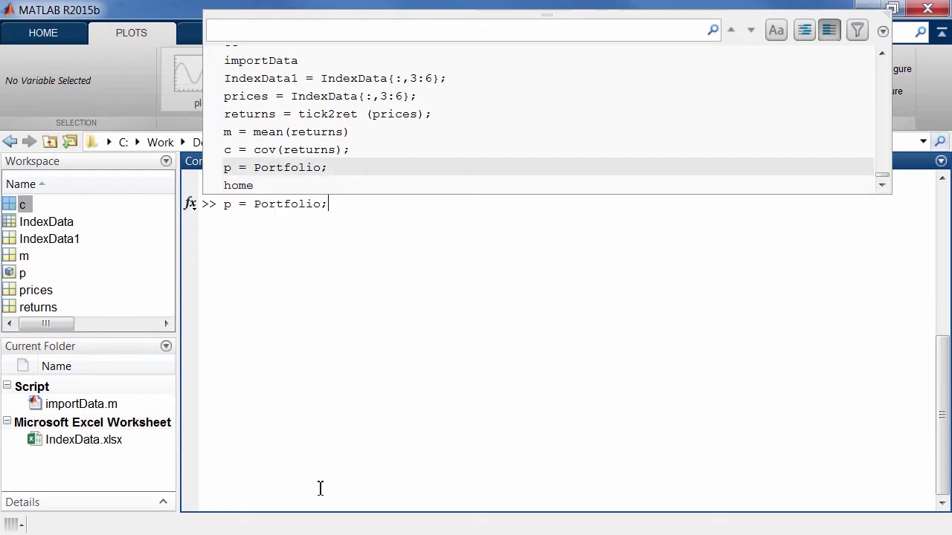
key("Return")
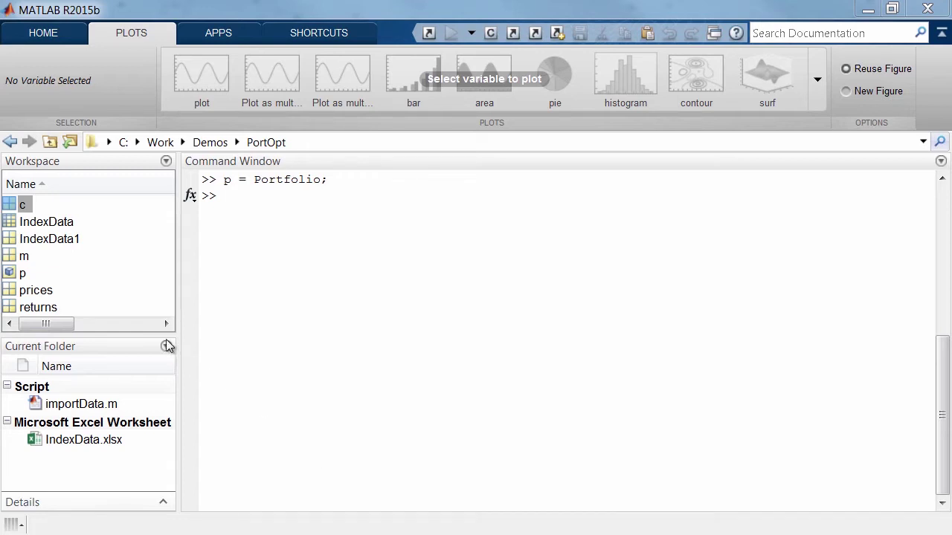
Open the portfolio object p and look through its full list of properties, including the inequality, bound and budget constraints.
left_click(9, 274)
double_click(10, 274)
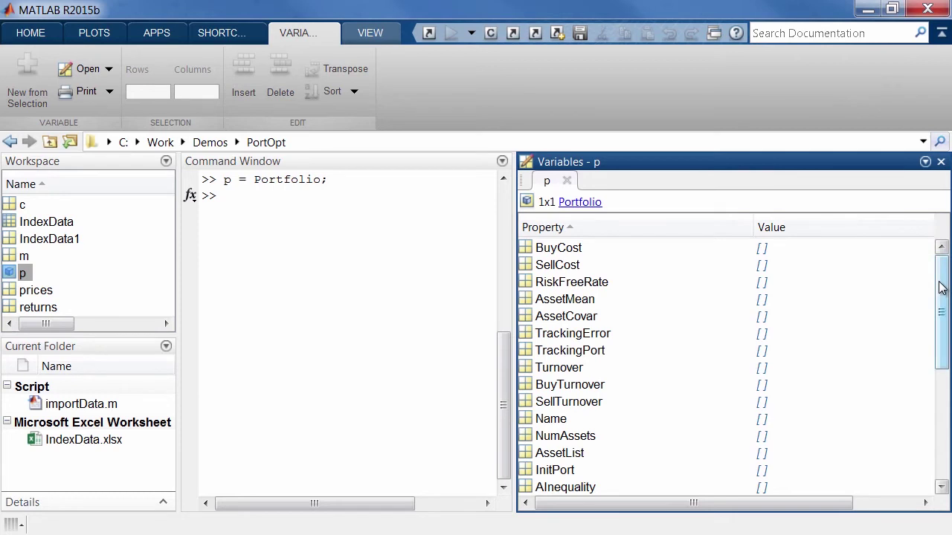
left_click_drag(941, 289, 929, 372)
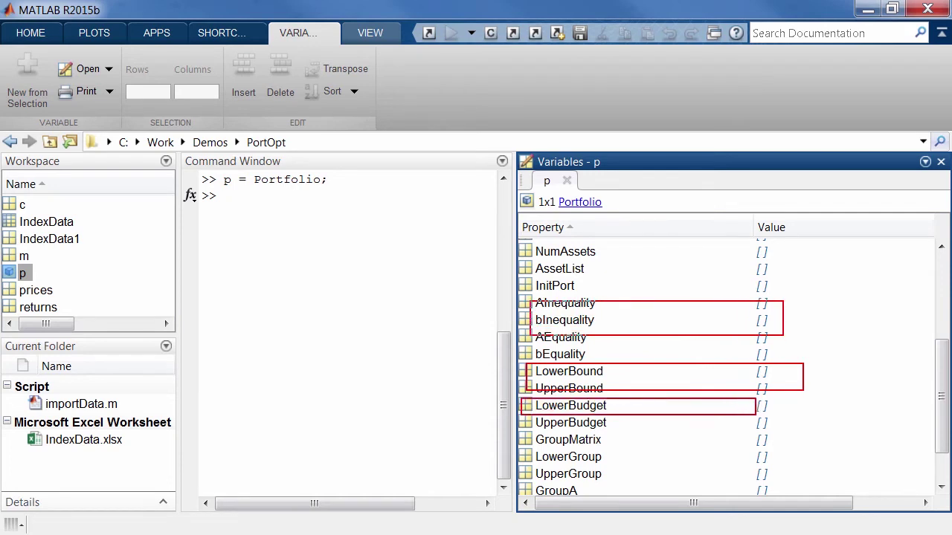
left_click_drag(941, 379, 929, 289)
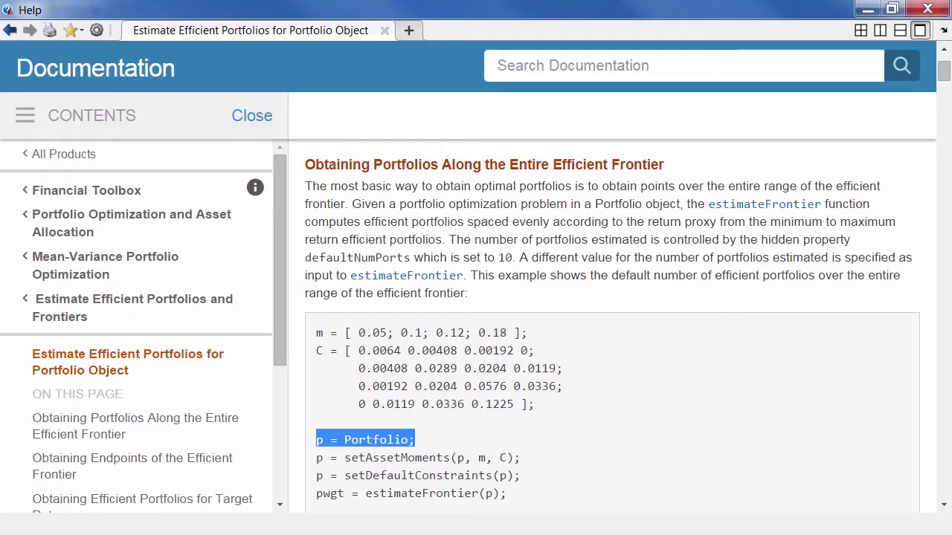
Copy the example line p = setAssetMoments(p, m, C); from the documentation and paste it at the MATLAB command prompt.
left_click(318, 461)
left_click_drag(319, 460, 523, 461)
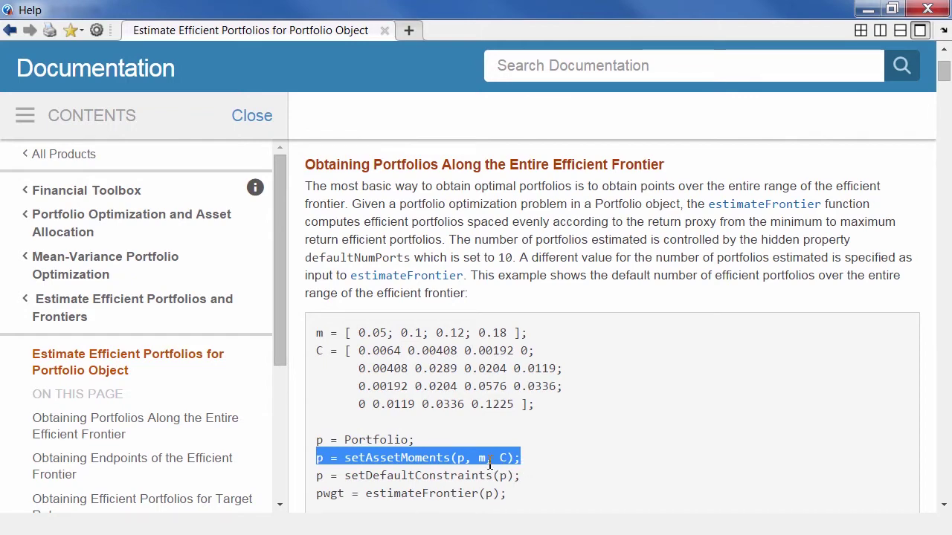
right_click(488, 461)
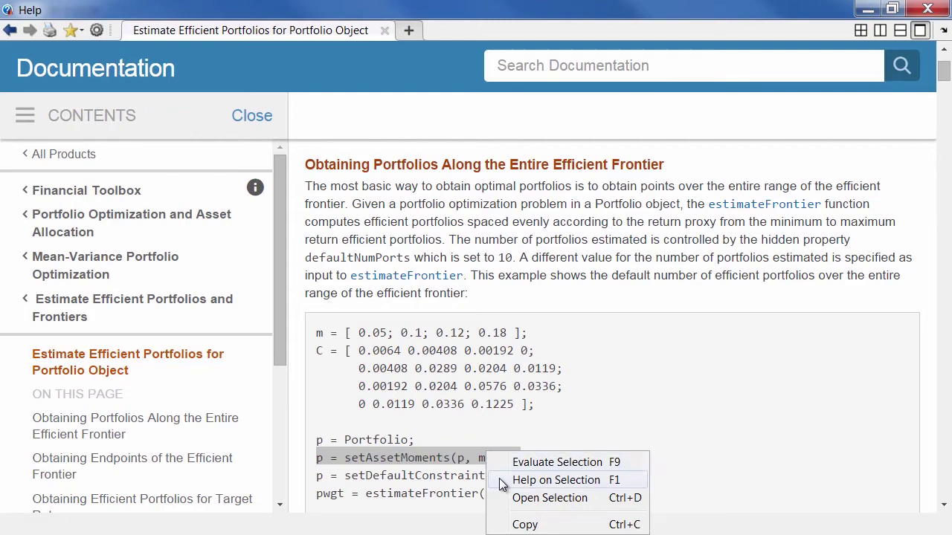
left_click(529, 524)
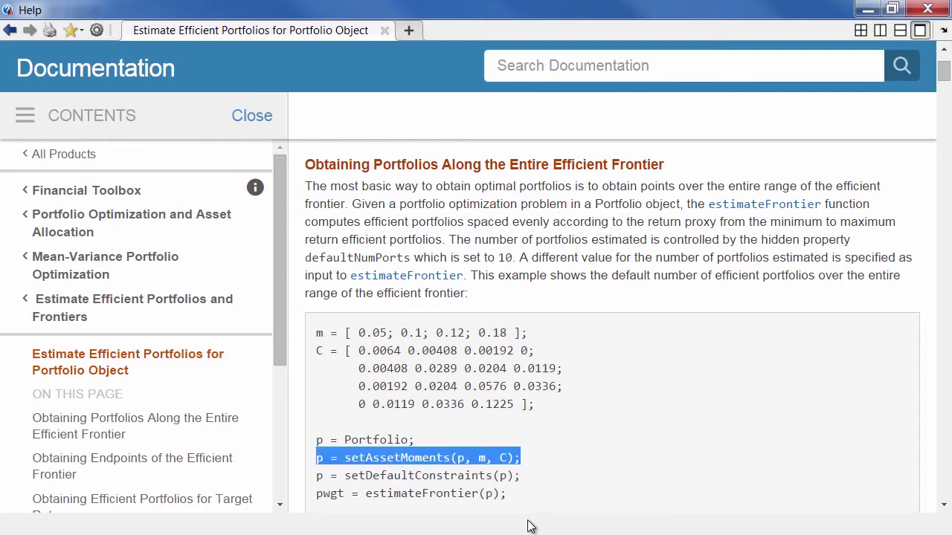
left_click(868, 9)
right_click(288, 220)
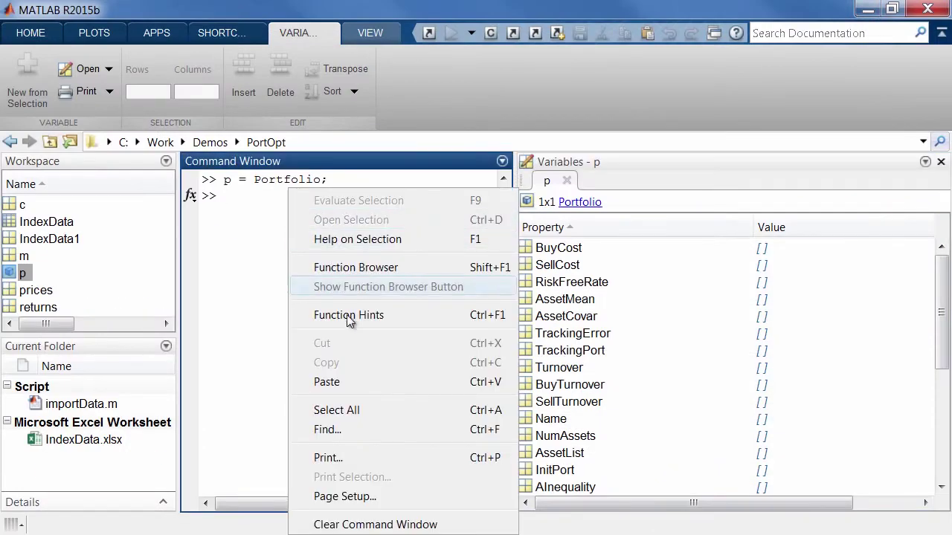
left_click(327, 383)
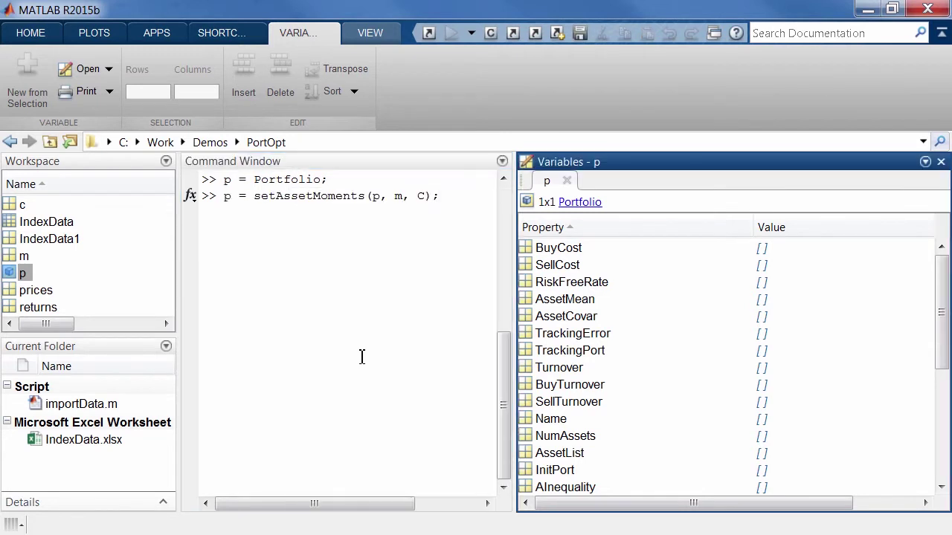
Change the covariance argument to lowercase c and run p = setAssetMoments(p, m, c);.
double_click(422, 196)
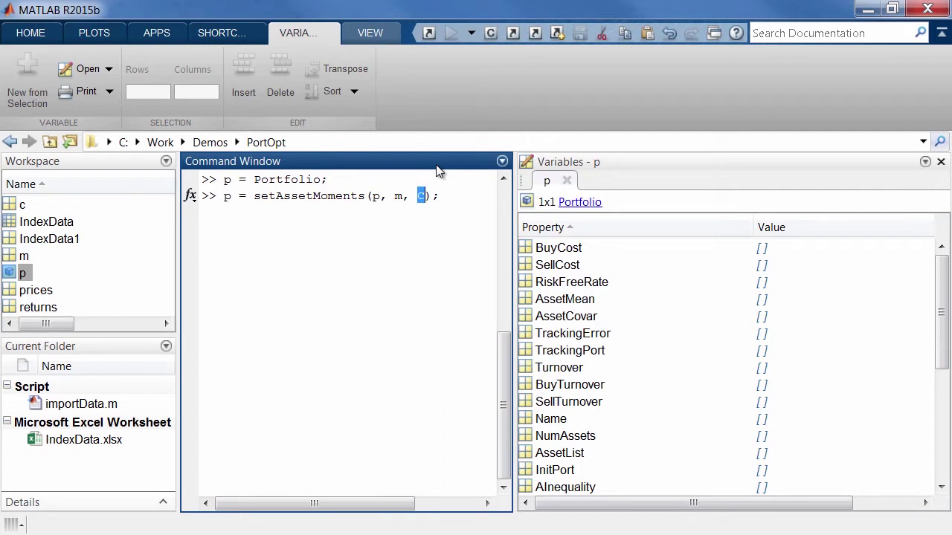
type("c")
key("End")
key("Return")
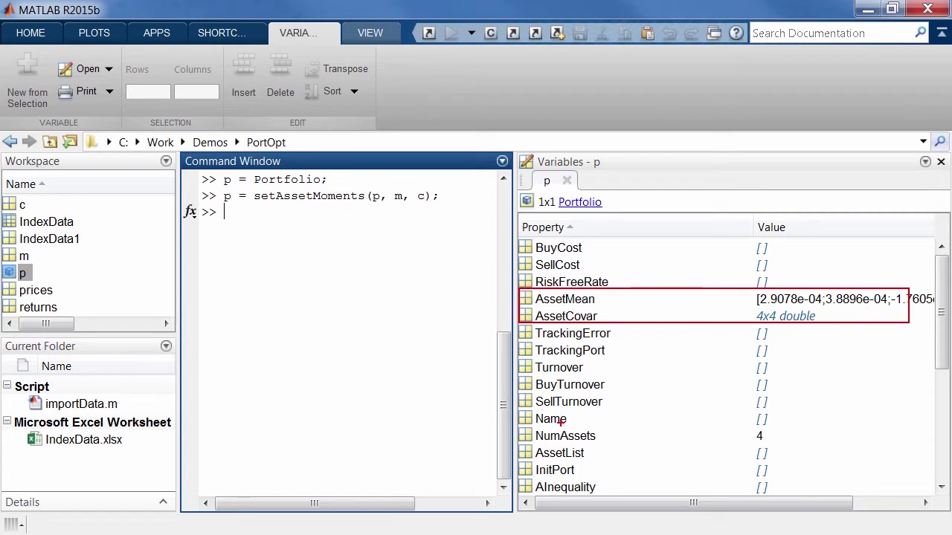
left_click_drag(522, 423, 794, 445)
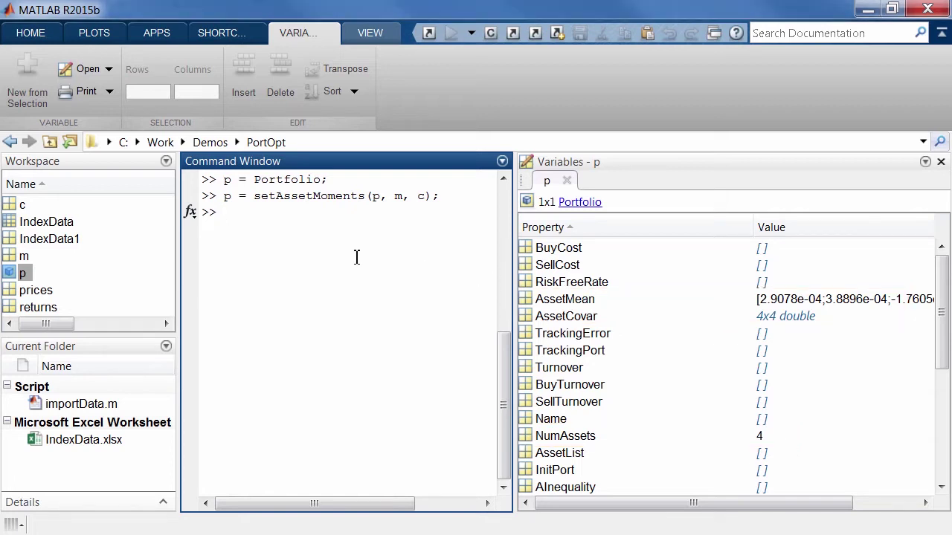
Apply the default constraints to the portfolio by running p = setDefaultConstraints(p);.
type("p = setDefault")
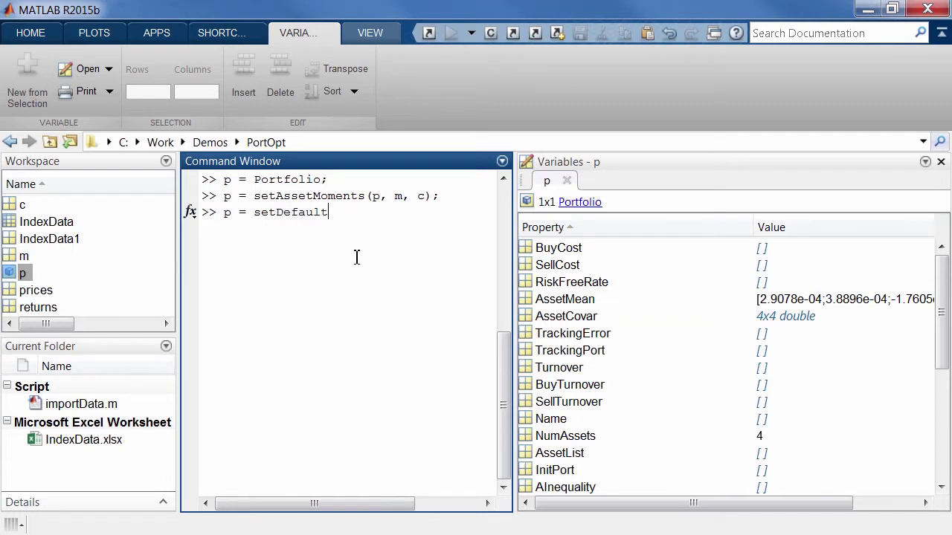
type("Constraints(p);")
key("Return")
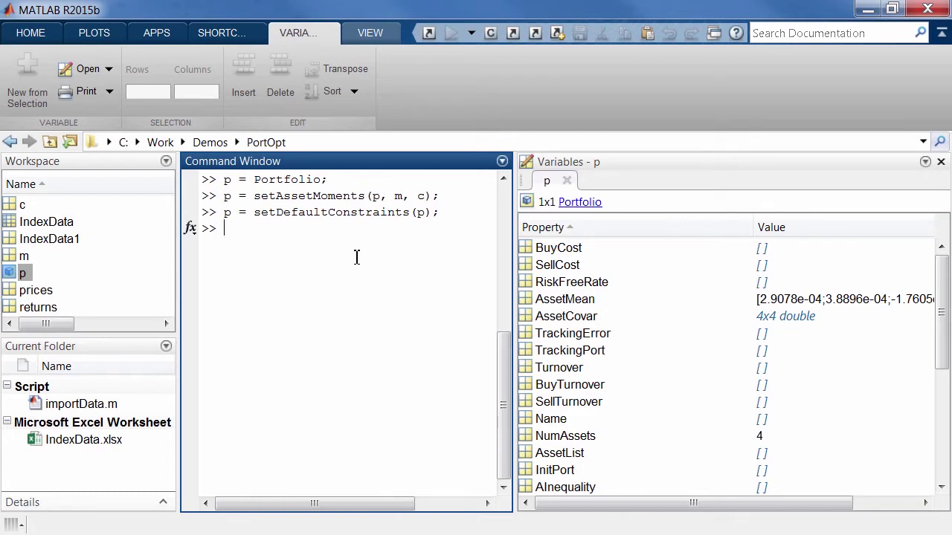
Plot the efficient frontier with [risk, ret] = plotFrontier(p), and close the resulting figure.
type("[risk, ret] = plotFront")
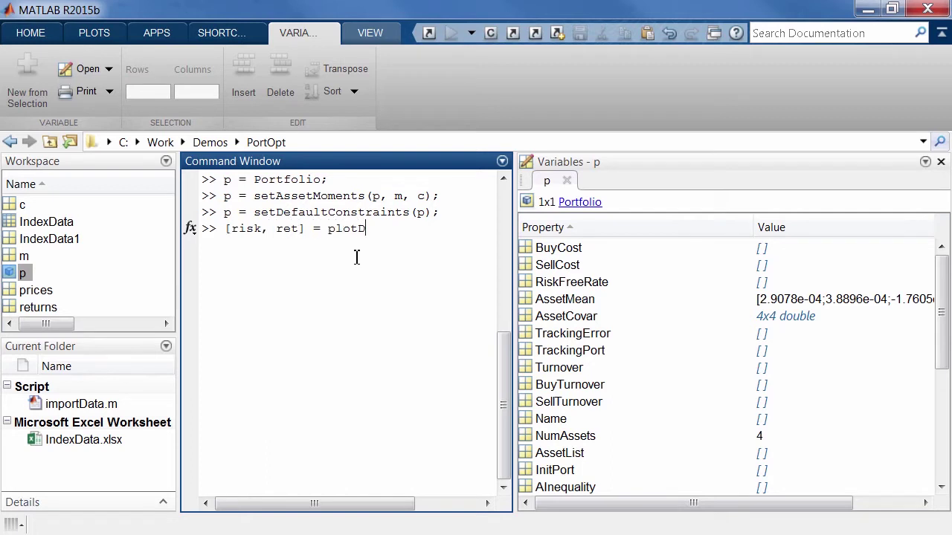
type("ier(p)")
key("Return")
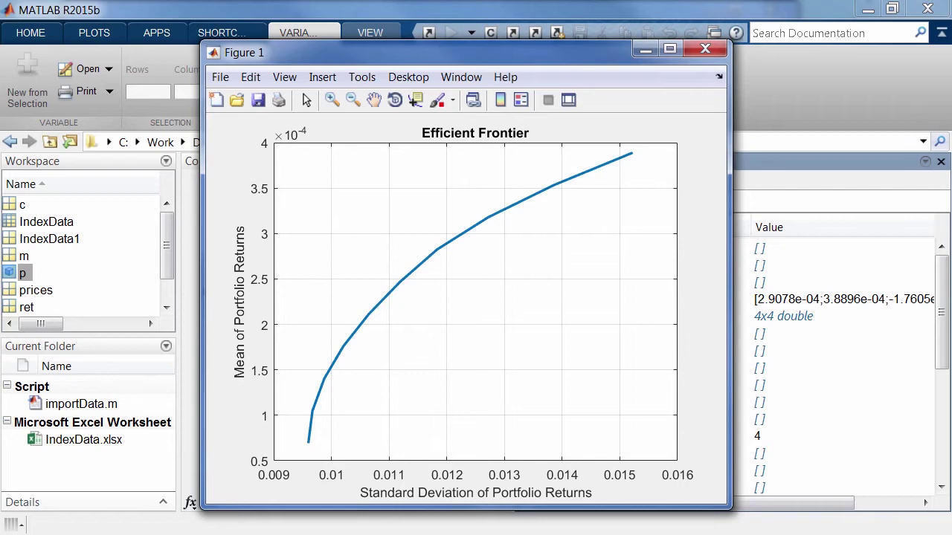
left_click(705, 50)
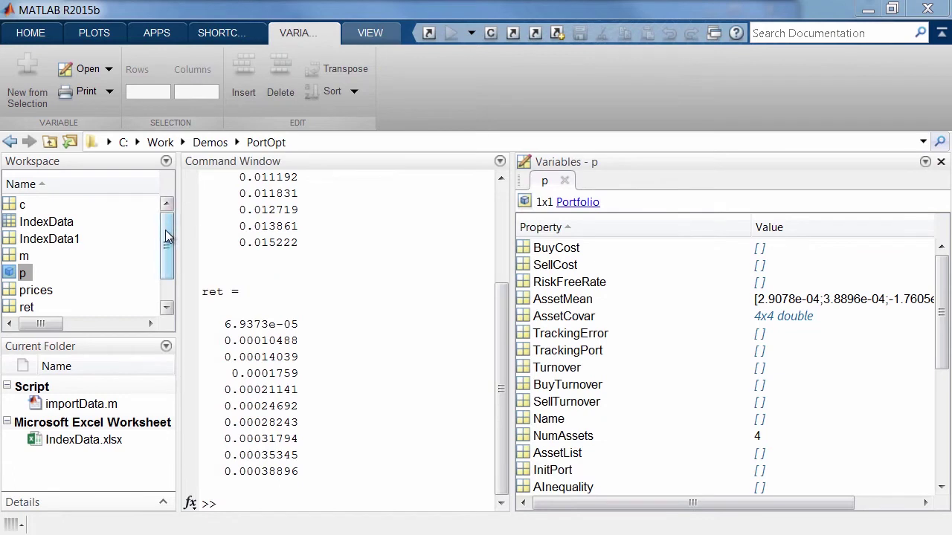
Select risk and ret in the workspace and create a line plot of ret against risk.
scroll(166, 236, "down", 2)
left_click_drag(217, 292, 300, 476)
left_click(301, 478)
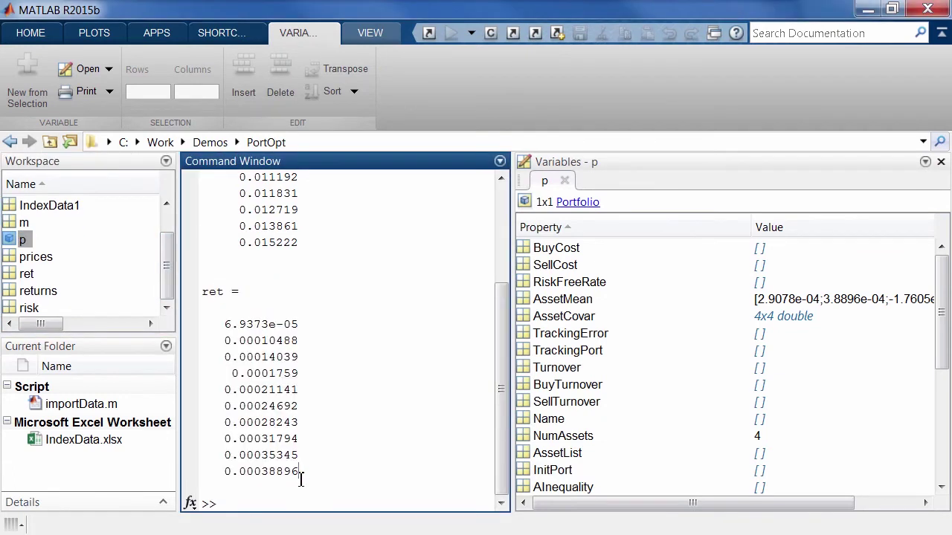
left_click(28, 308)
left_click(27, 274, "ctrl")
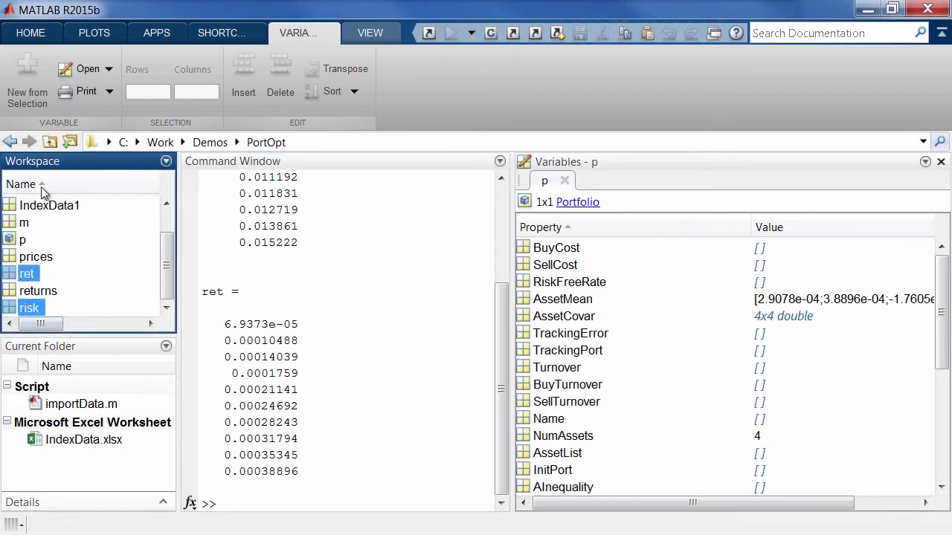
left_click(80, 41)
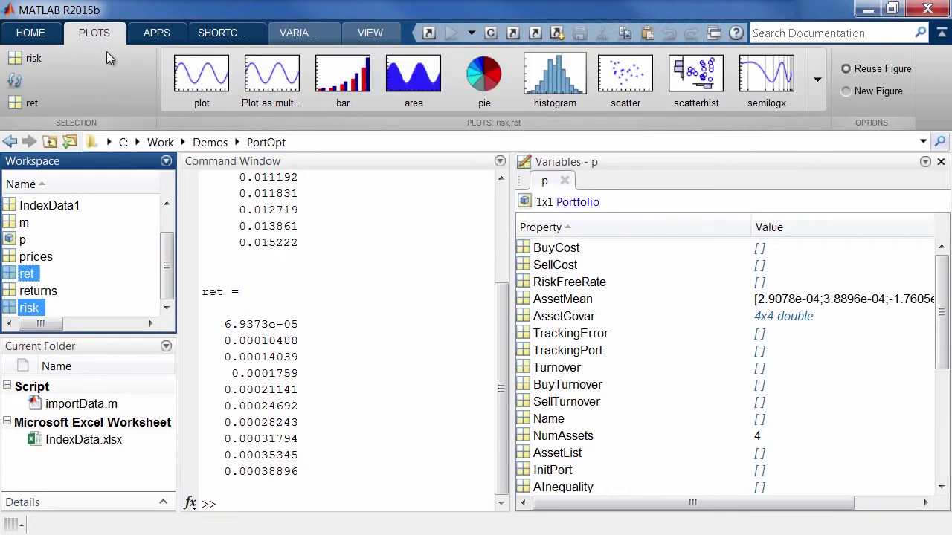
left_click(188, 86)
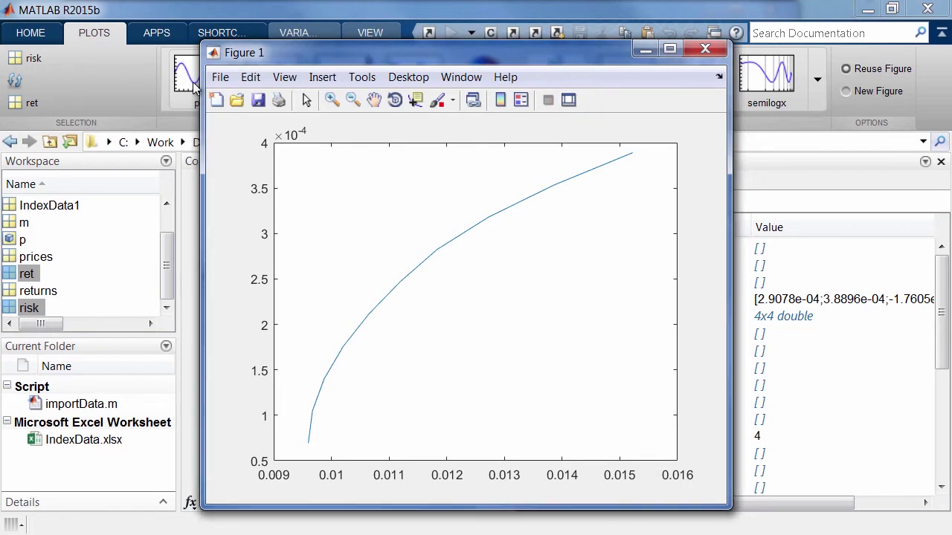
Show the plot tools for the figure and give the frontier line circle markers filled with red.
left_click(574, 101)
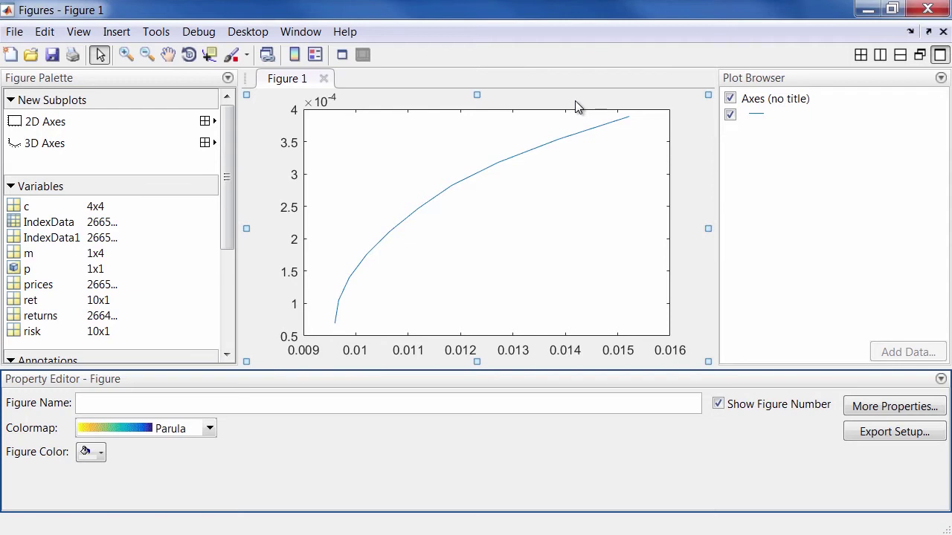
left_click(512, 161)
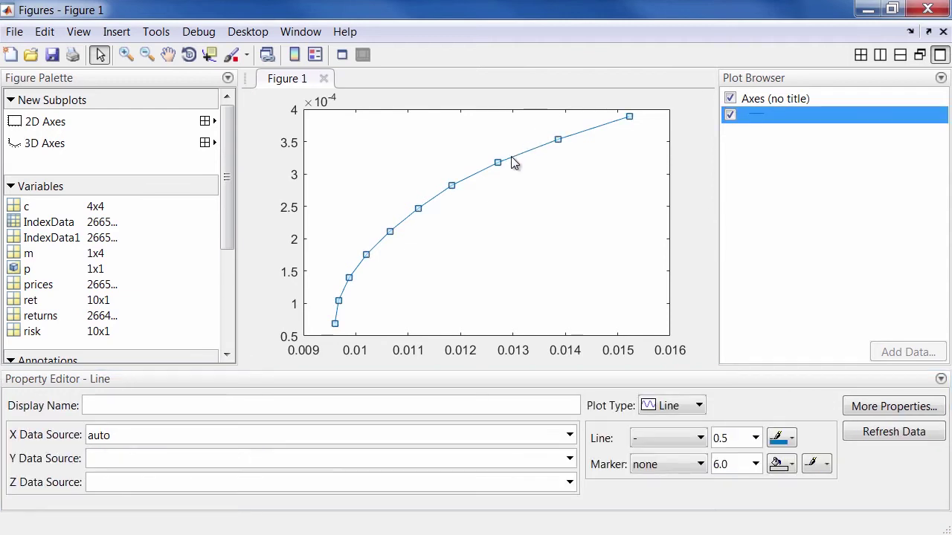
left_click(700, 464)
left_click_drag(701, 436, 701, 357)
left_click(673, 351)
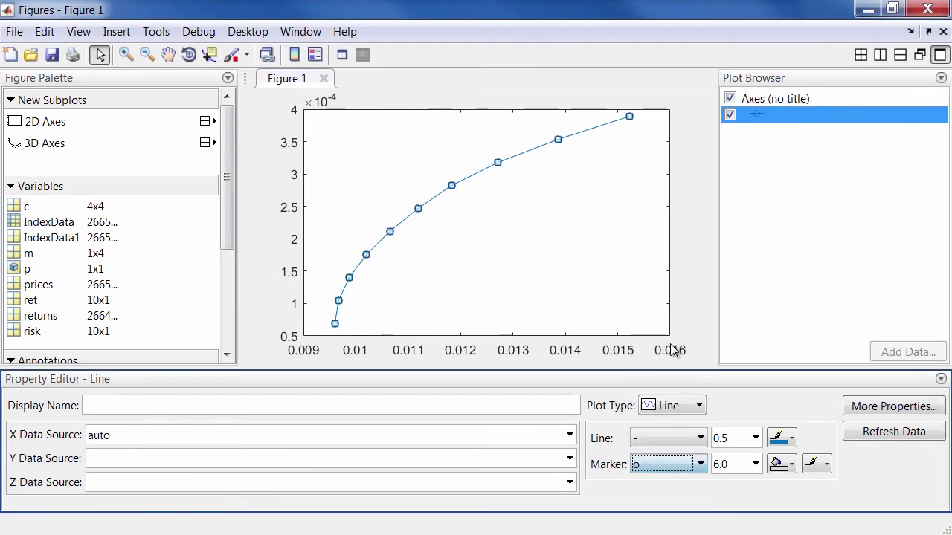
left_click(777, 464)
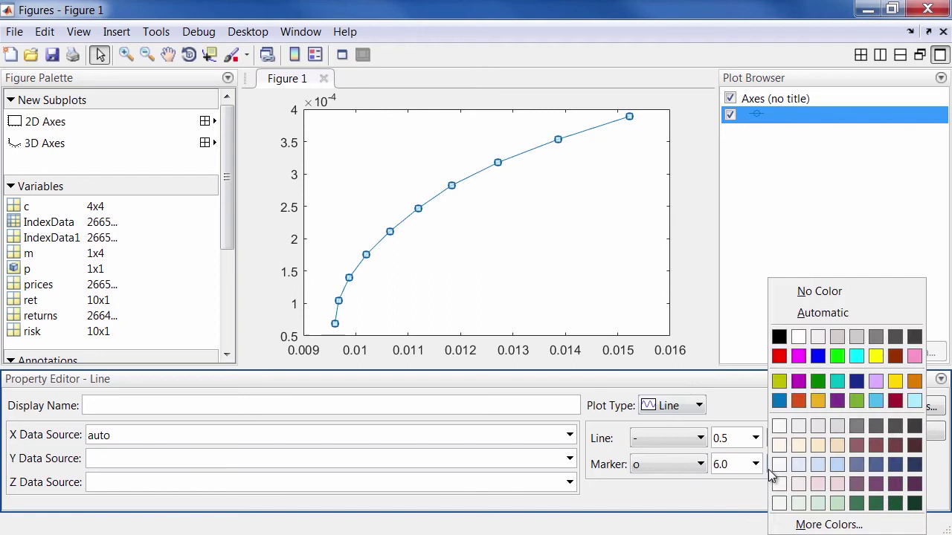
left_click(779, 356)
left_click(710, 300)
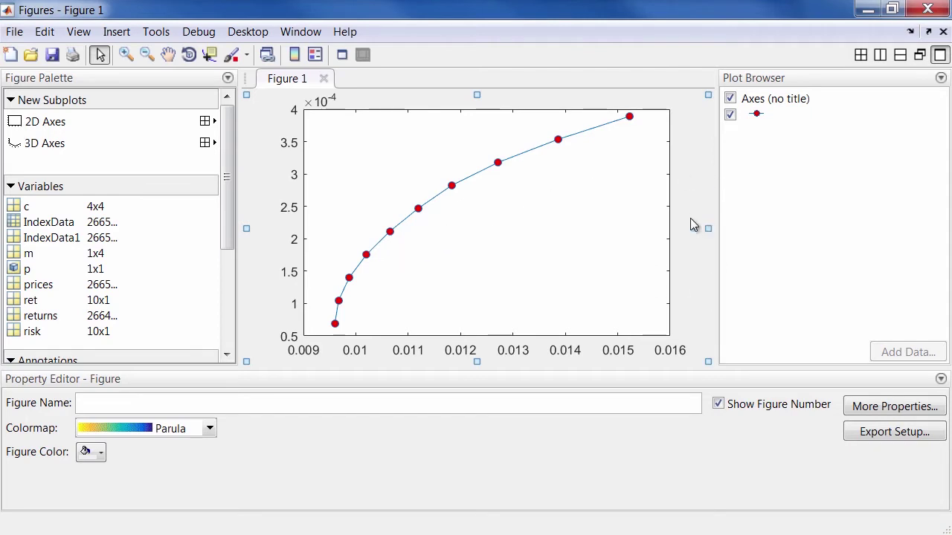
Add a second 2D axes below the frontier plot and plot ret./risk against risk in it.
left_click(204, 121)
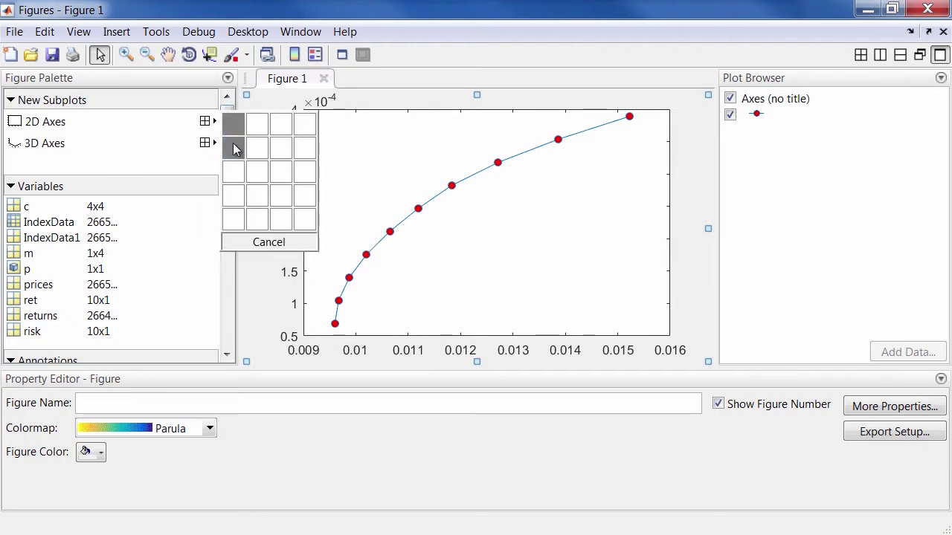
left_click(233, 144)
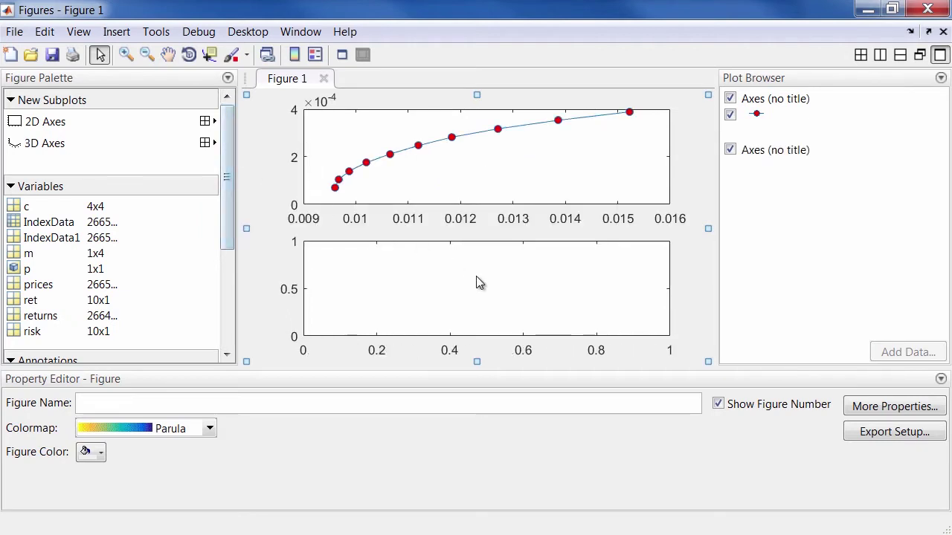
left_click(479, 283)
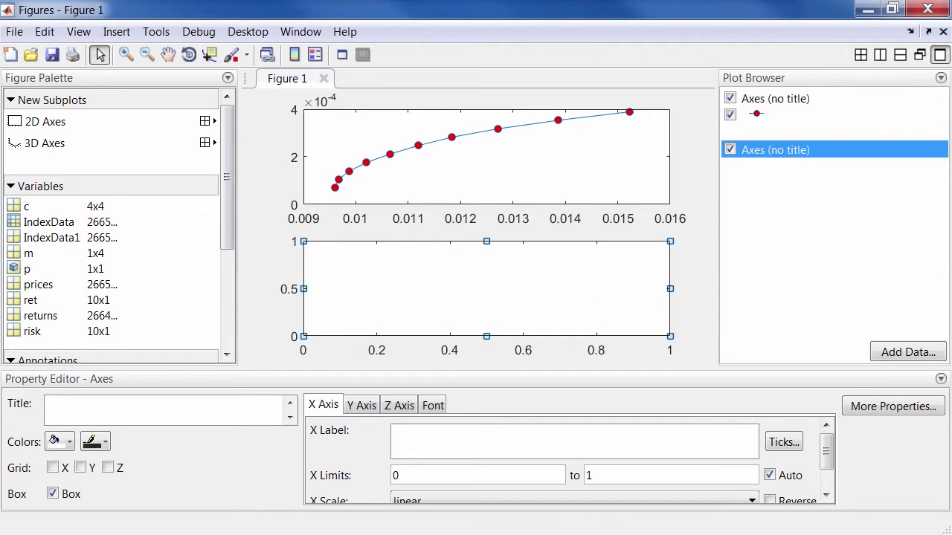
left_click(906, 349)
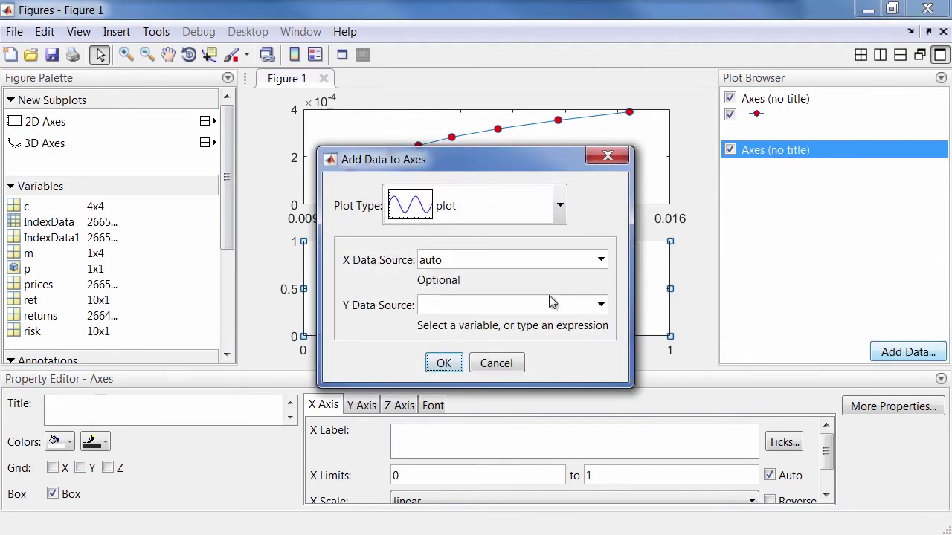
left_click(492, 264)
type("risk")
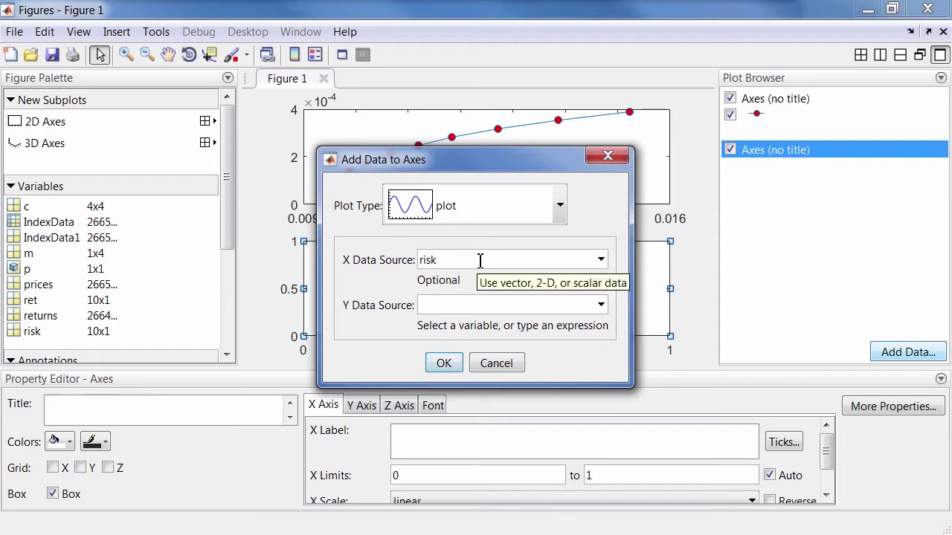
left_click(480, 304)
type("re")
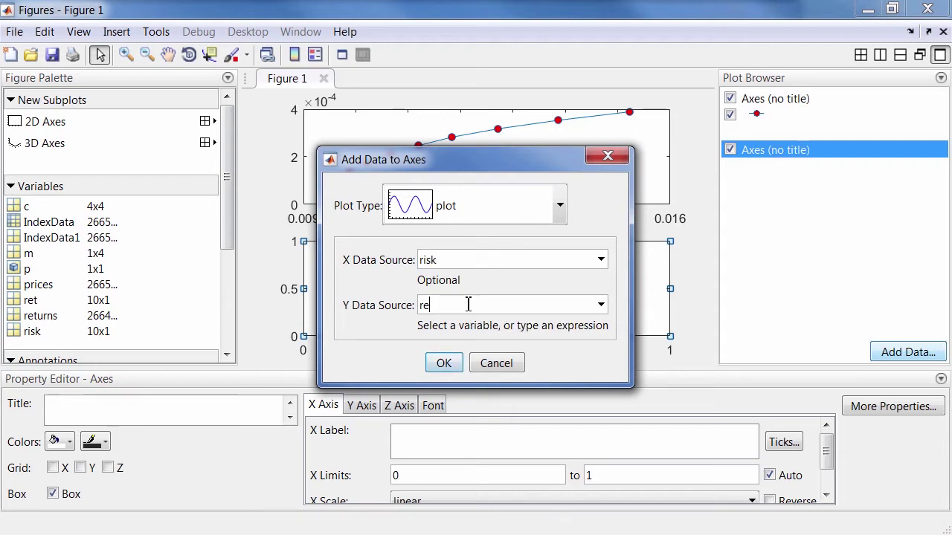
type("t./risk")
left_click(441, 361)
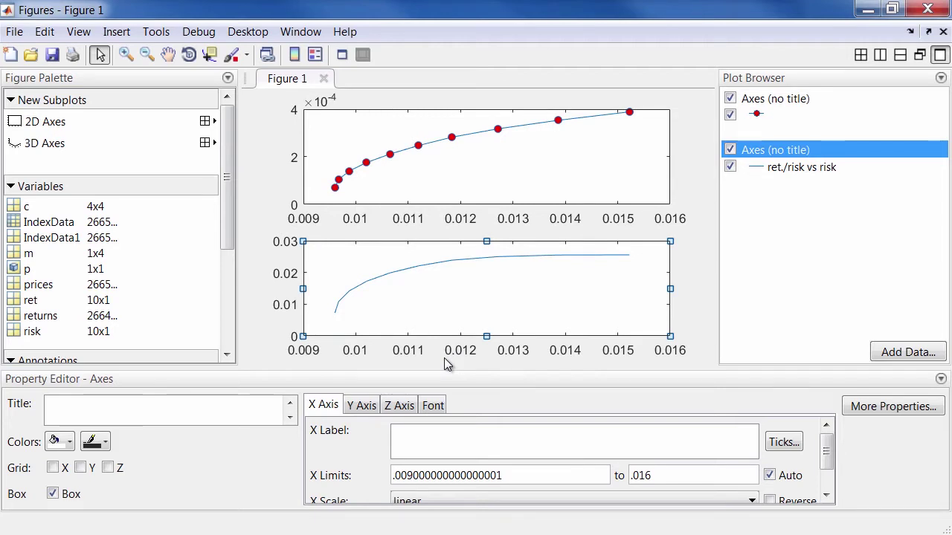
Give the ret./risk vs risk line circle markers filled with blue.
left_click(434, 263)
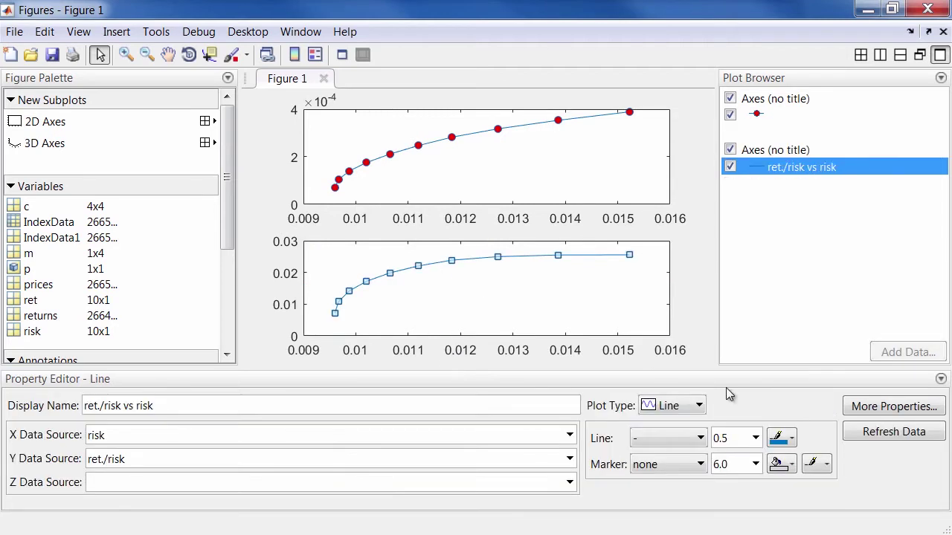
left_click(699, 465)
scroll(702, 387, "up", 2)
left_click(688, 367)
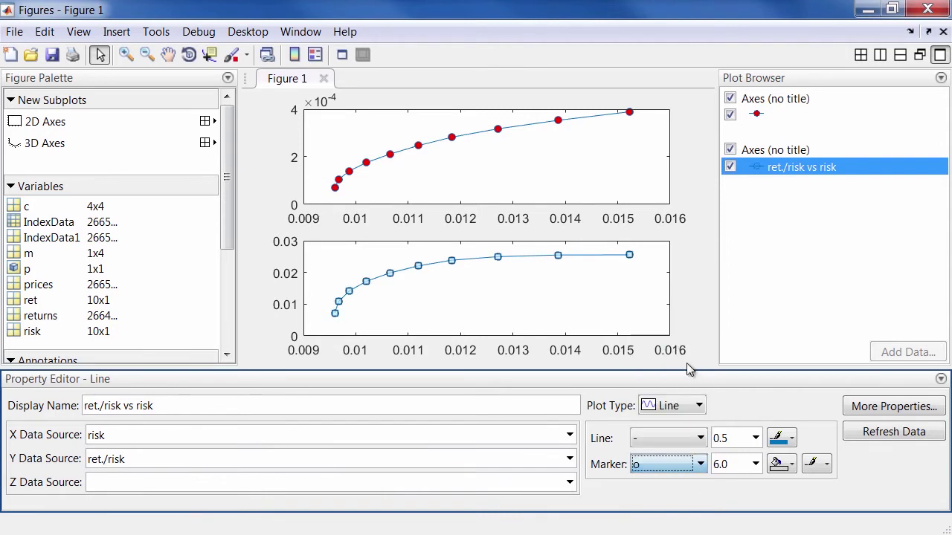
left_click(787, 473)
left_click(777, 402)
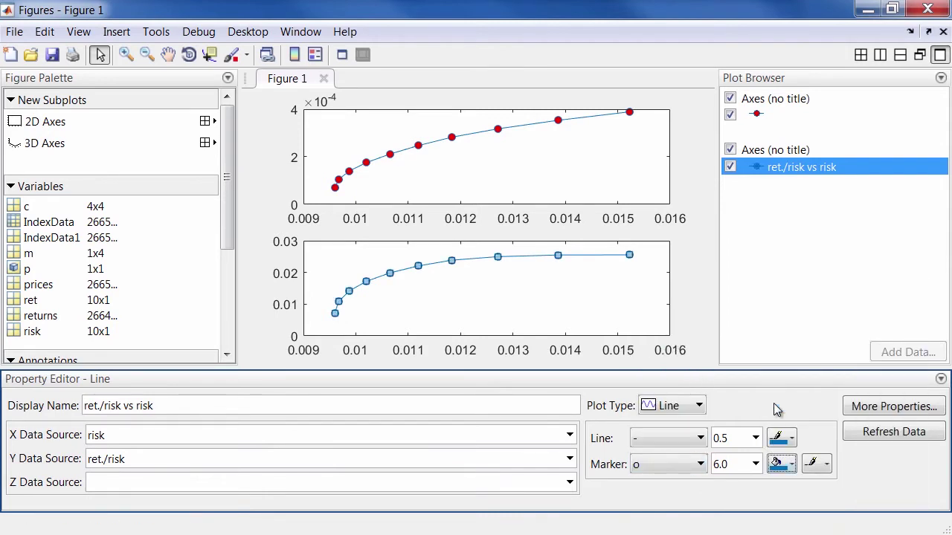
left_click(705, 207)
Turn on the X and Y grid for the lower axes and label its x-axis "Risk".
left_click(502, 356)
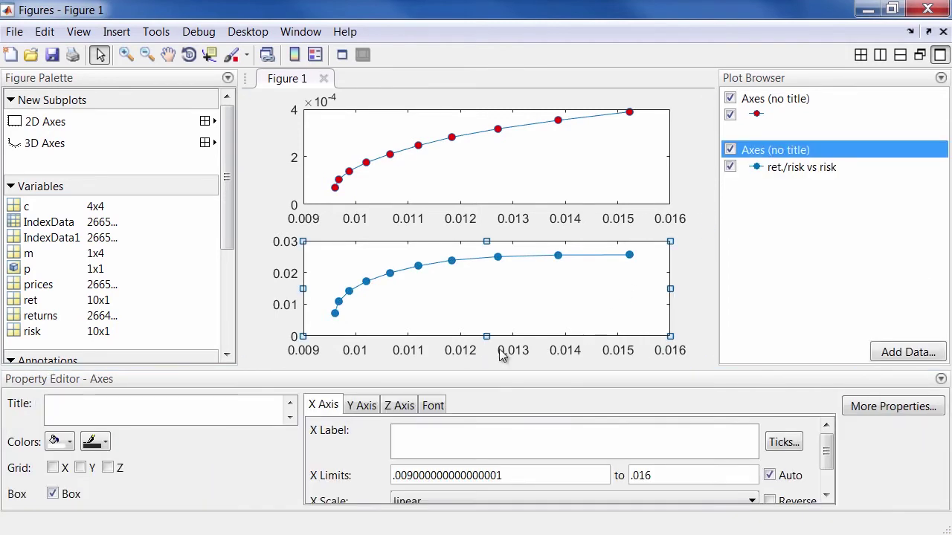
left_click(53, 468)
left_click(80, 467)
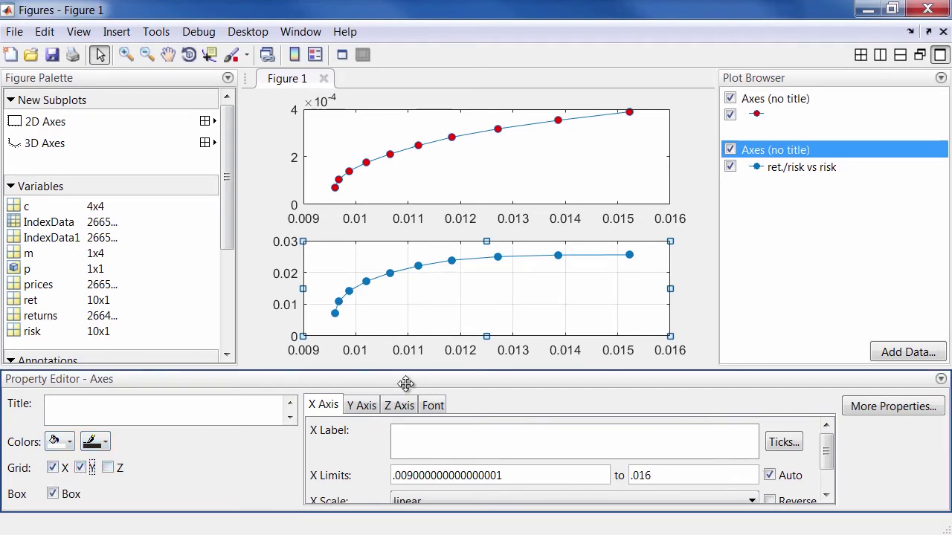
left_click(447, 433)
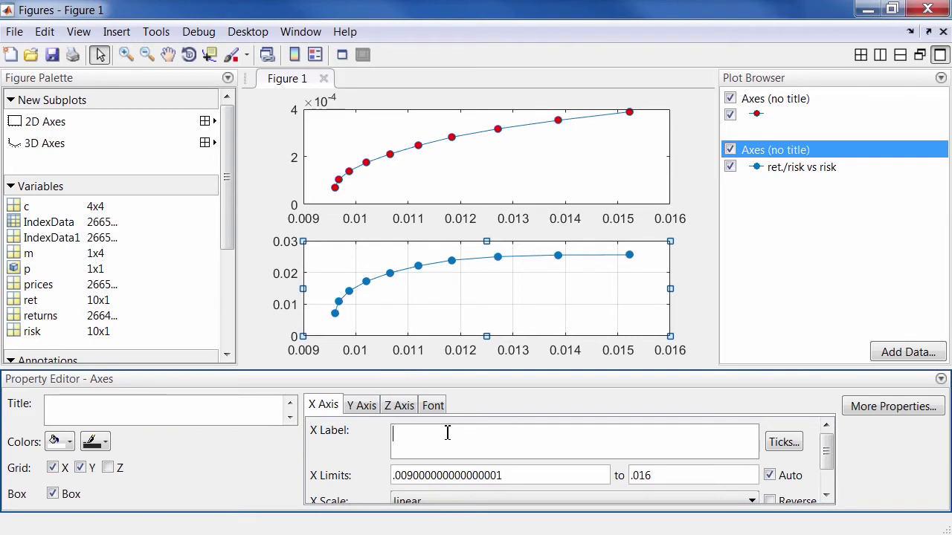
type("Risk")
key("Return")
Label the y-axis of the upper frontier plot "Returns".
left_click(350, 149)
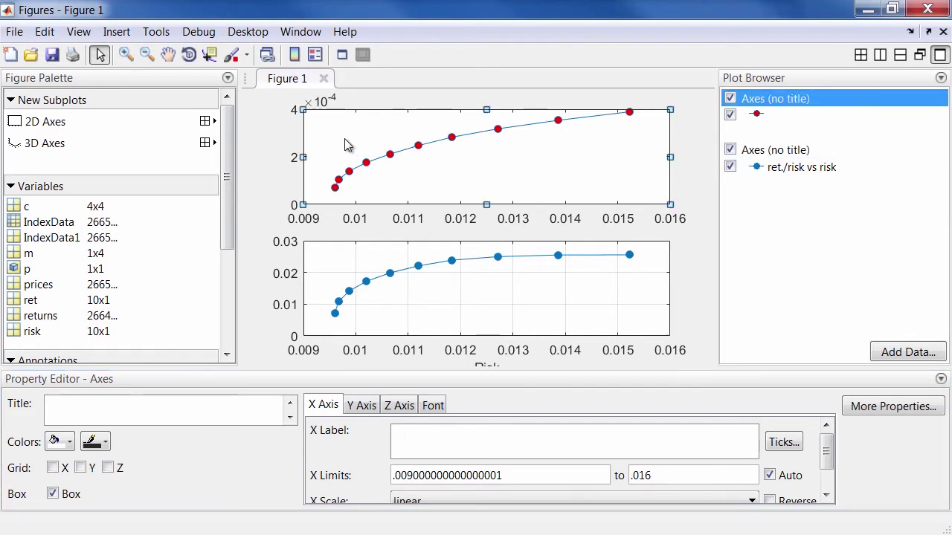
left_click(361, 406)
left_click(435, 451)
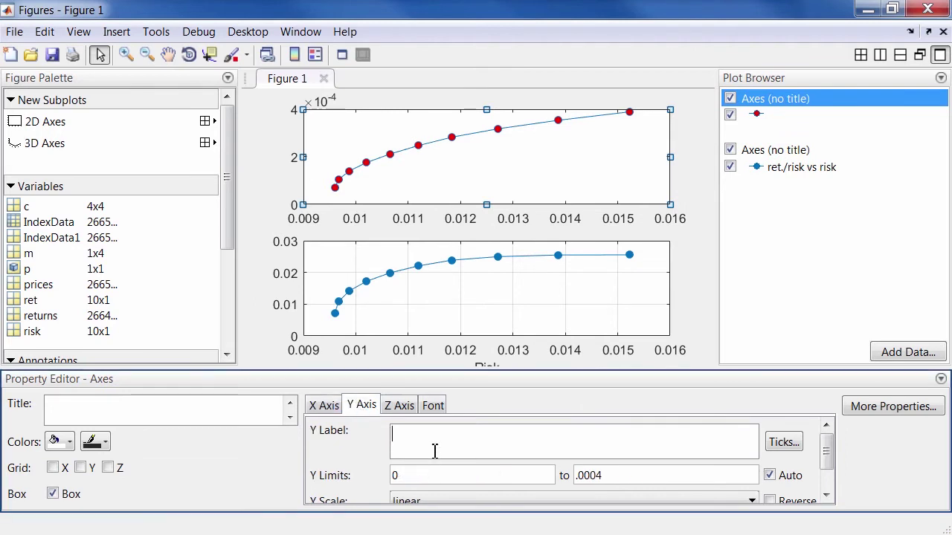
type("returns")
left_click(396, 435)
key("BackSpace")
type("R")
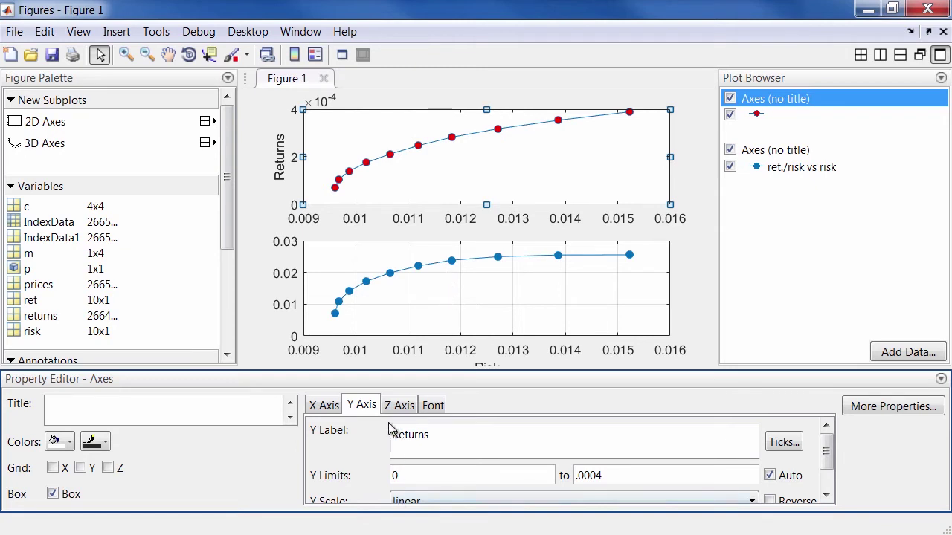
Title the upper axes "Efficient Frontier" and the lower axes "Sharpe Ratio".
left_click(262, 411)
type("Eff")
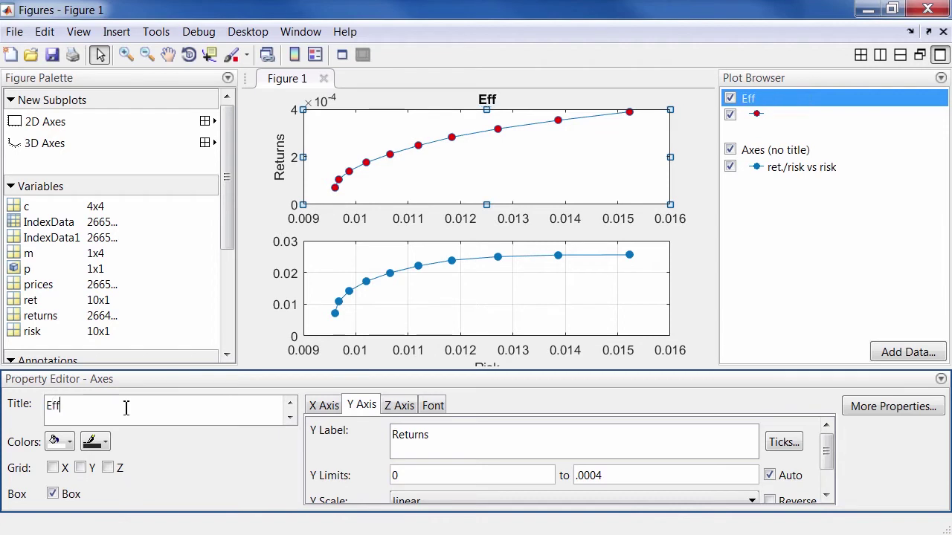
type("icient Frontier")
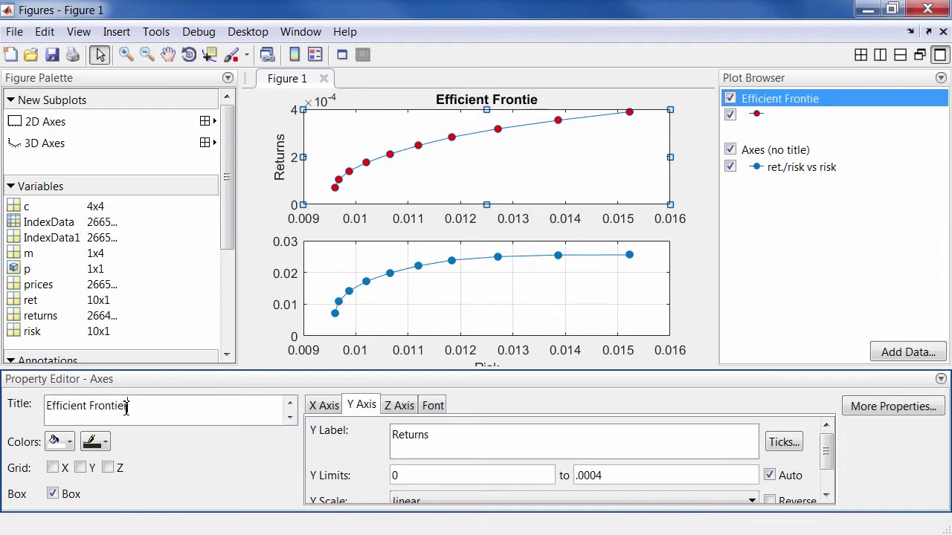
left_click(416, 321)
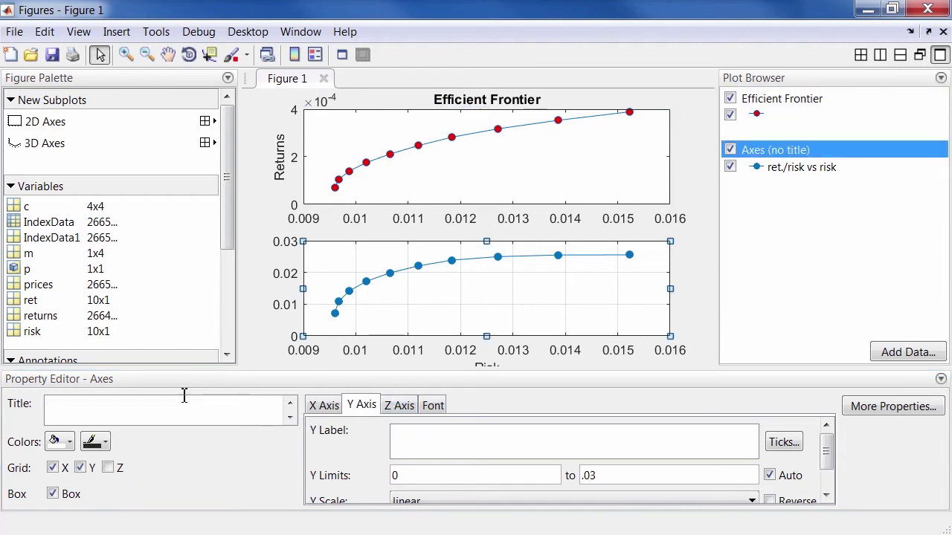
left_click(167, 406)
type("Sharpe Ratio")
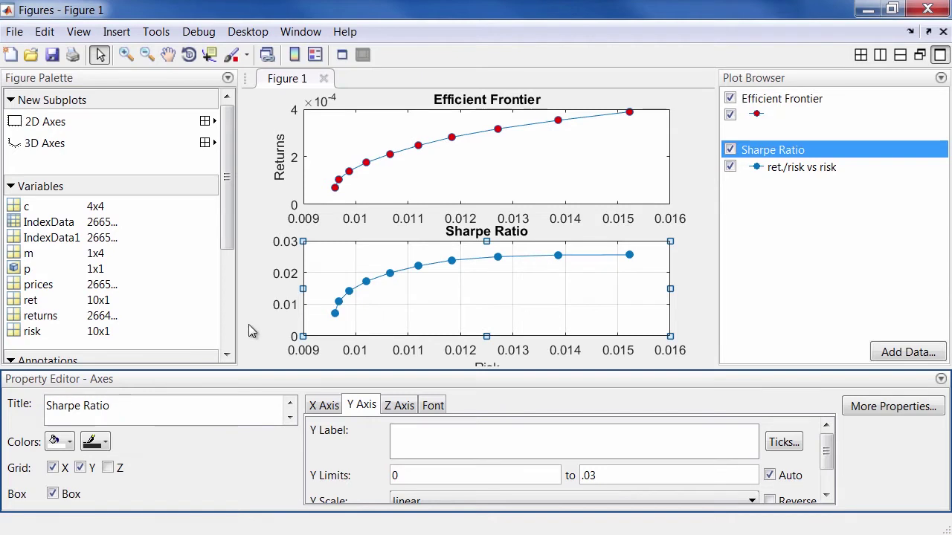
Hide the plot tools, then generate MATLAB code from the finished figure and look through it.
left_click(342, 56)
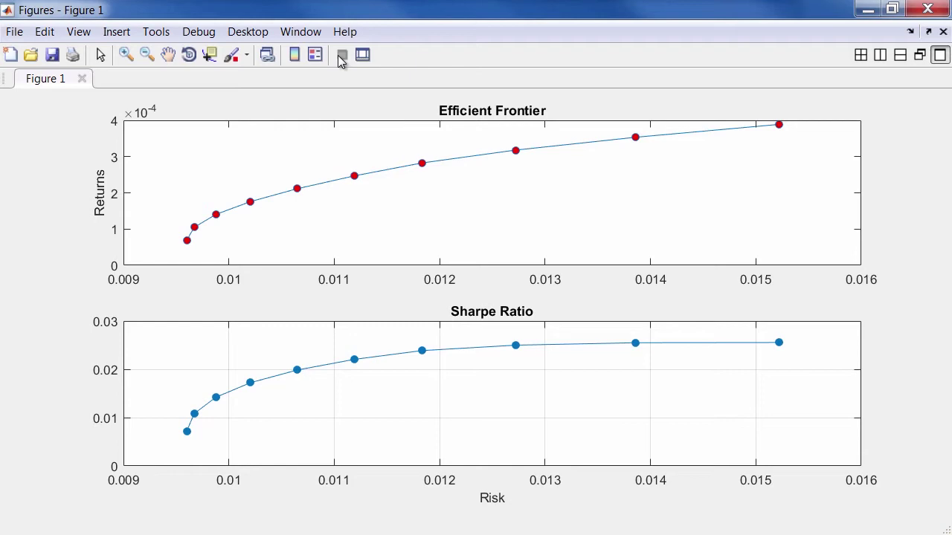
left_click(16, 32)
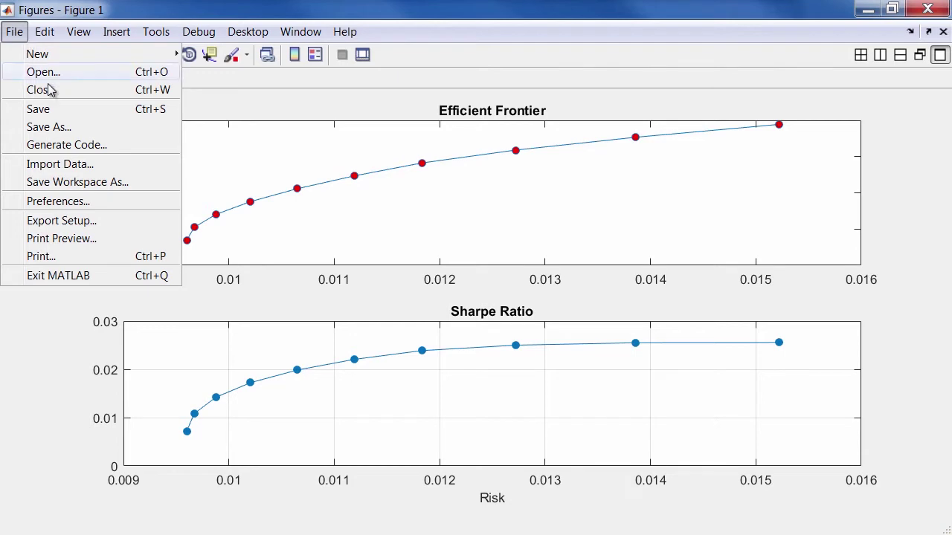
left_click(74, 147)
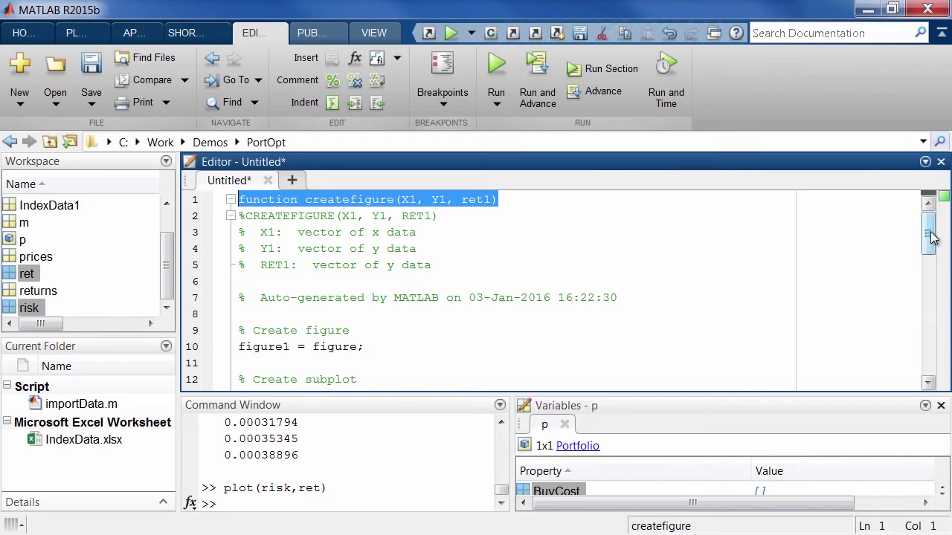
left_click_drag(931, 236, 929, 284)
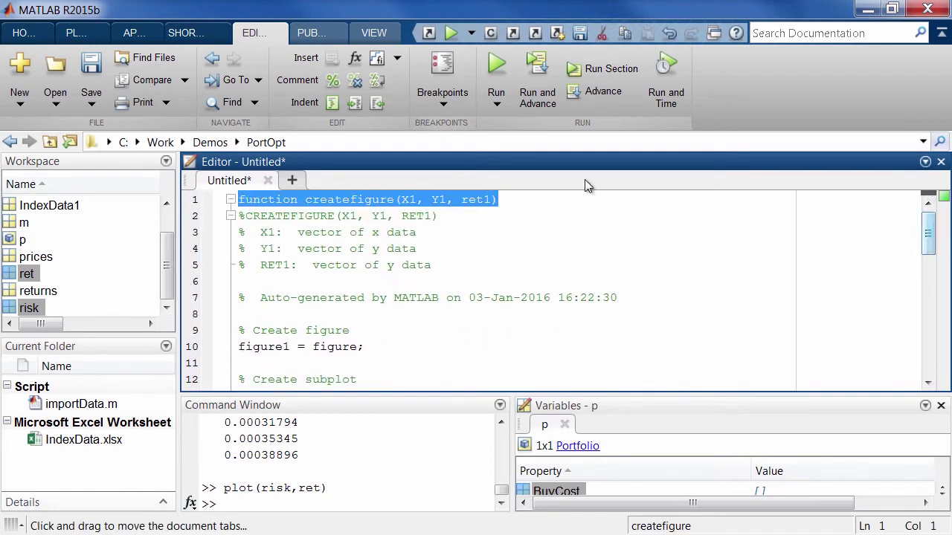
left_click(454, 200)
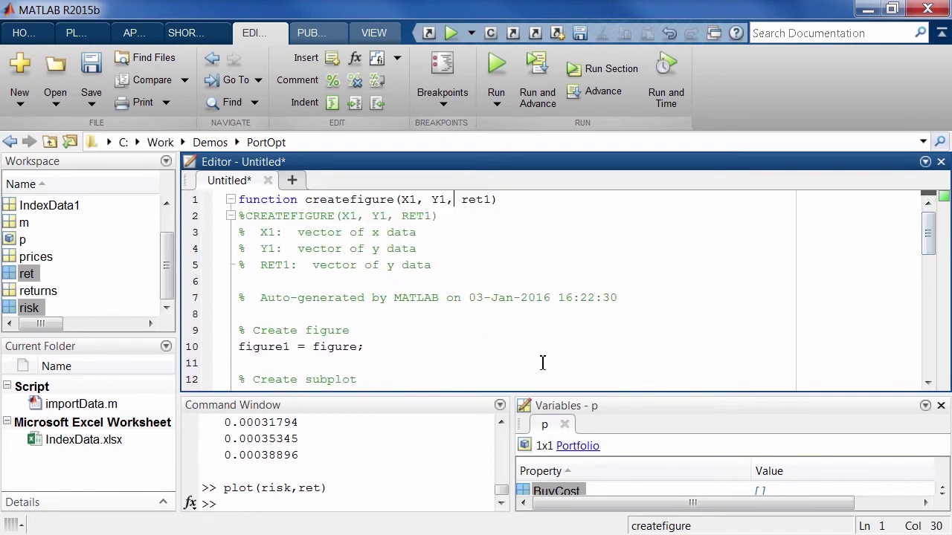
Close the open view of variable p and save the generated function as createfigure in the PortOpt folder.
left_click(565, 424)
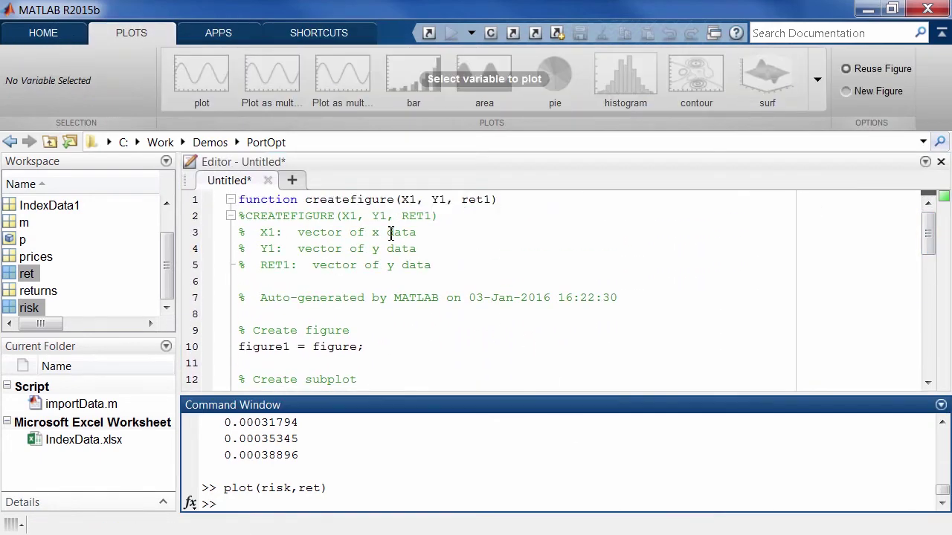
left_click(321, 215)
key("ctrl+s")
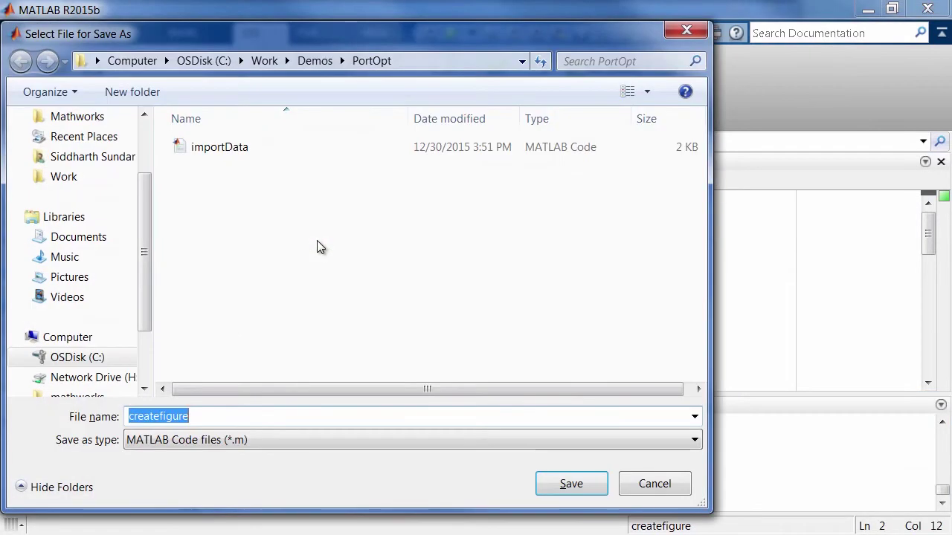
left_click(571, 484)
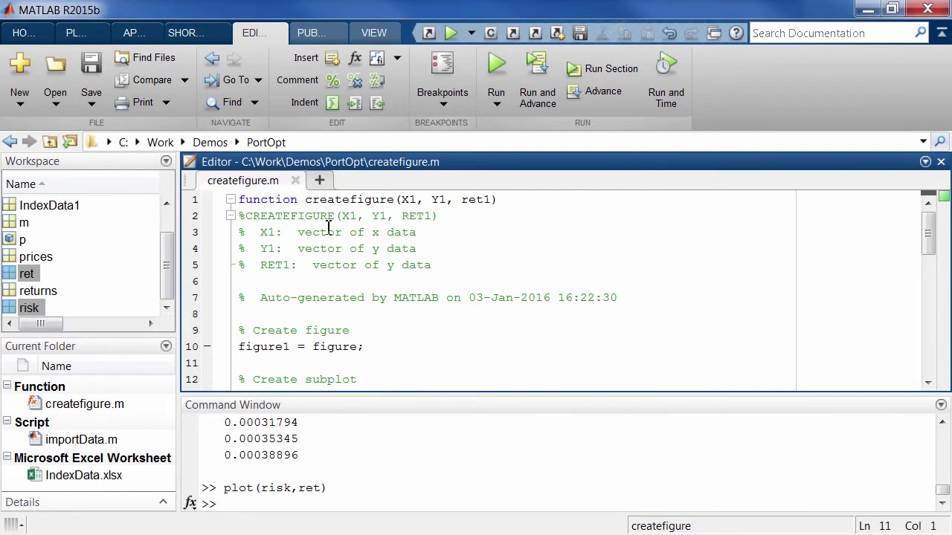
Close the createfigure.m file and the Figure 1 window, and return to the command prompt.
left_click(296, 182)
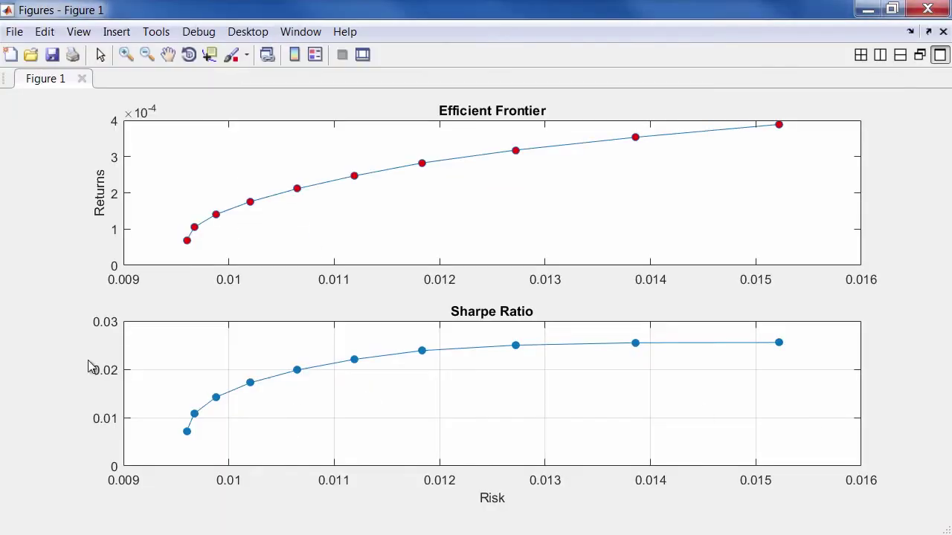
left_click(927, 9)
left_click(530, 400)
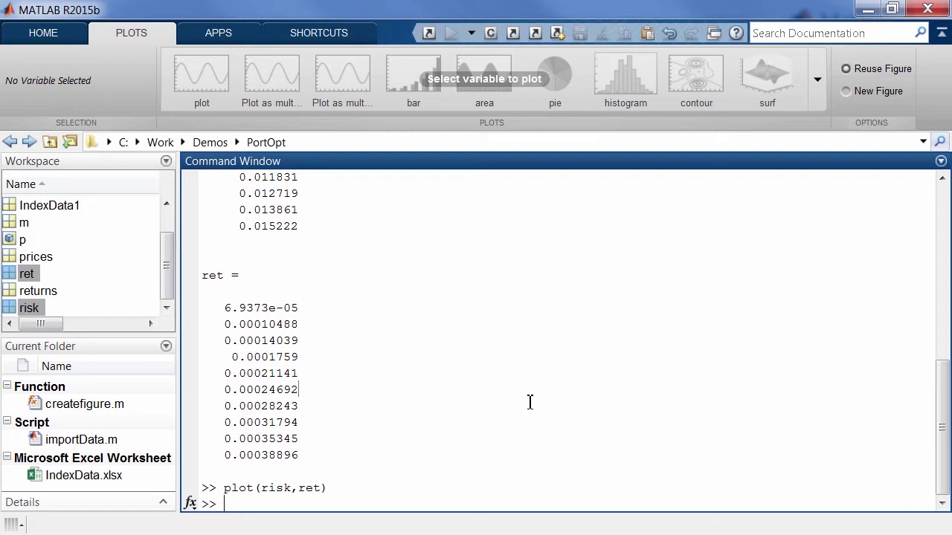
Run createfigure(risk, ret, ret./risk) to reproduce the formatted plots, then close the new figure.
type("createfigure(")
left_click_drag(38, 308, 399, 436)
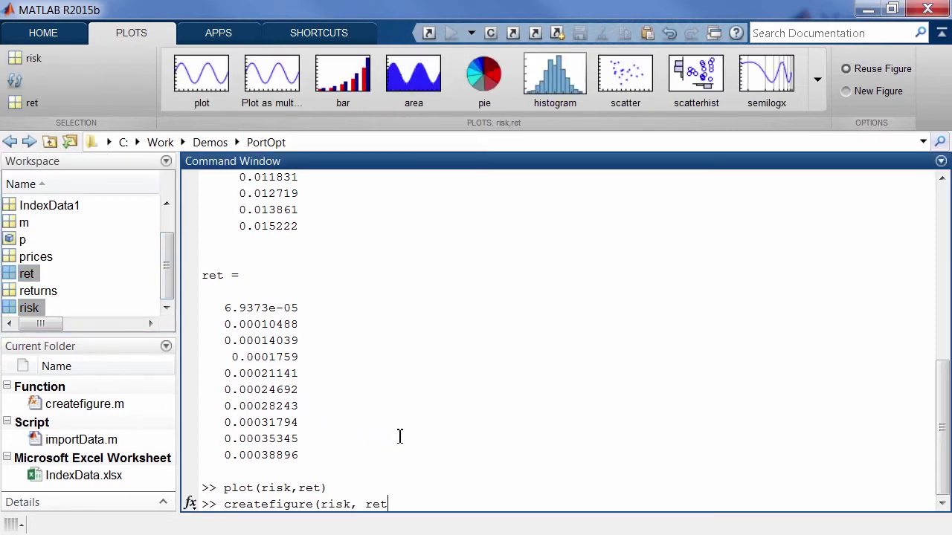
type(", ret./risk)")
key("Return")
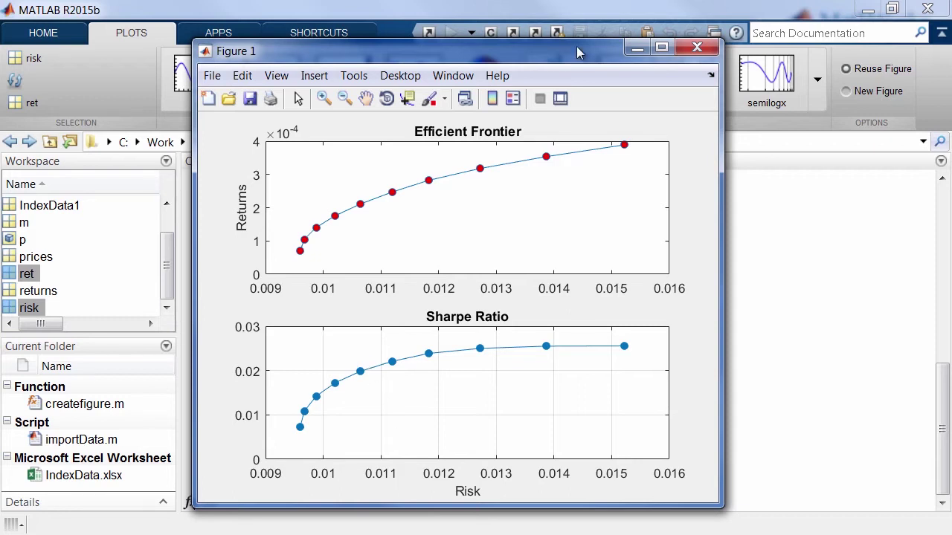
left_click(696, 48)
Create a script from the command history, using the importData through plotFrontier commands plus createfigure, without home, the repeated p = Portfolio and plot.
left_click(555, 313)
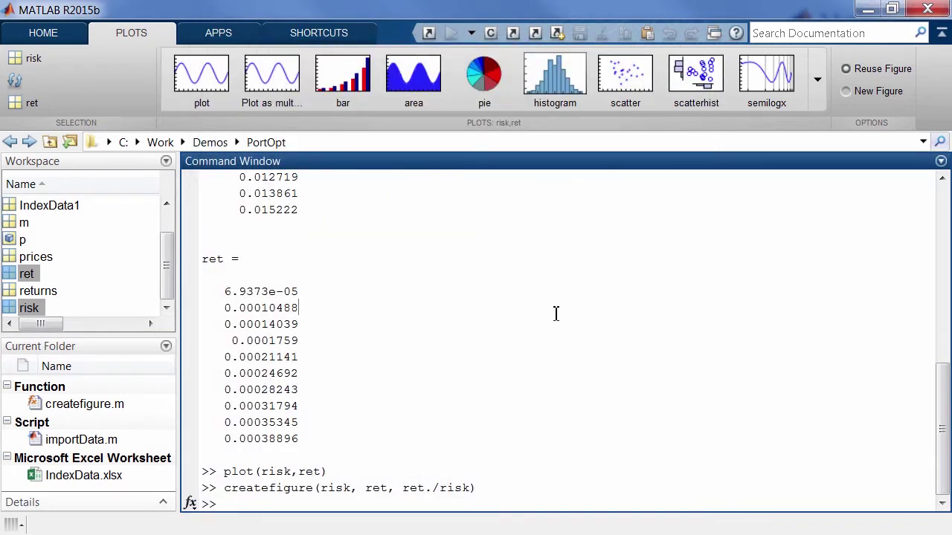
key("Up")
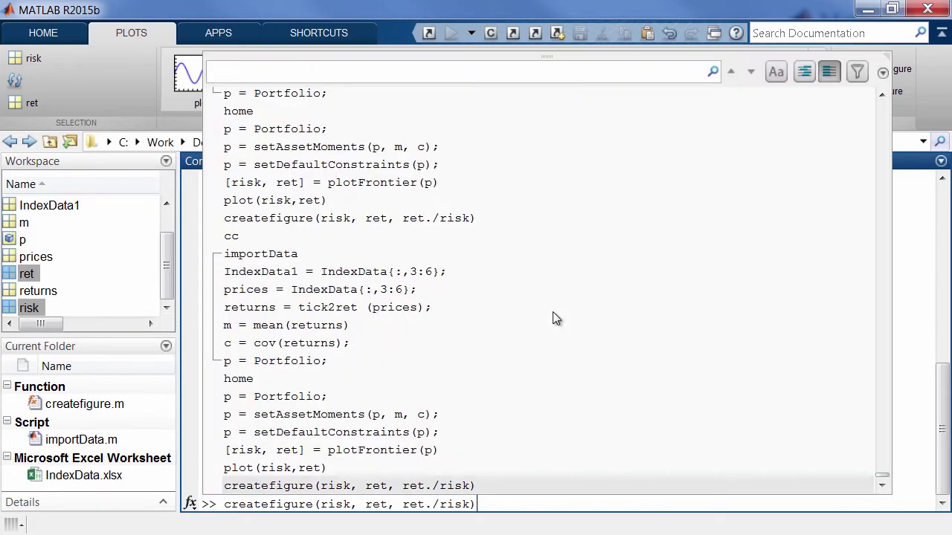
left_click(368, 256)
left_click_drag(359, 275, 329, 457)
right_click(334, 451)
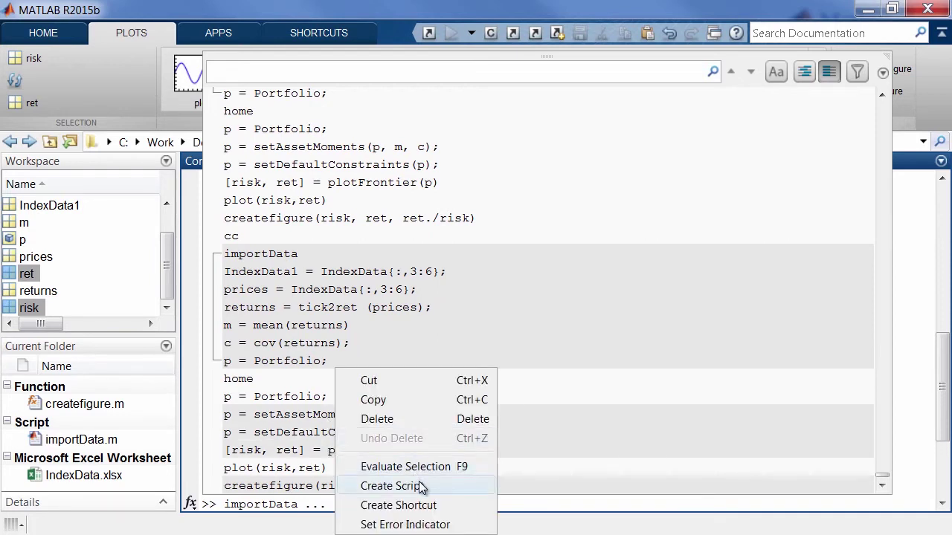
left_click(392, 485)
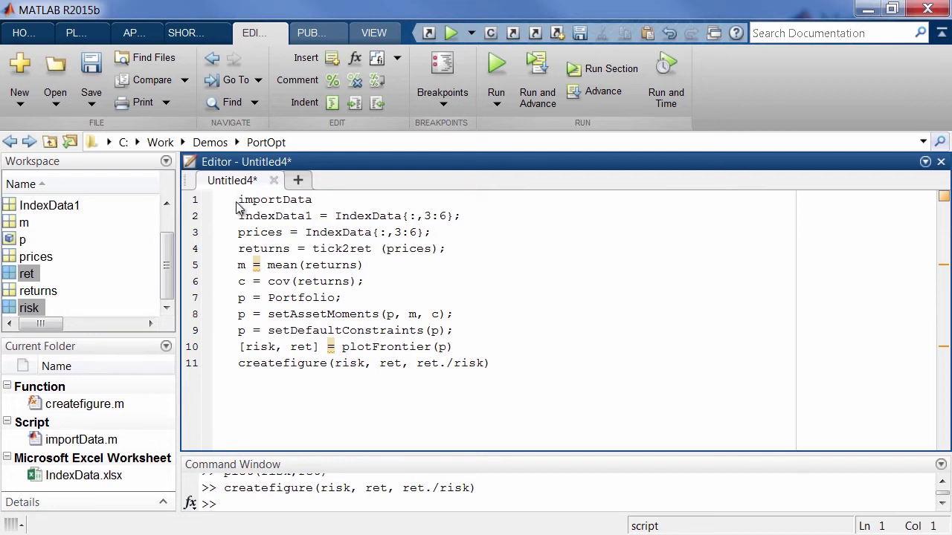
Head the script with the comment "% My Portfolio Analysis" and add "% Importing data" directly above importData, separated by a blank line.
type("%")
type("My Portfol")
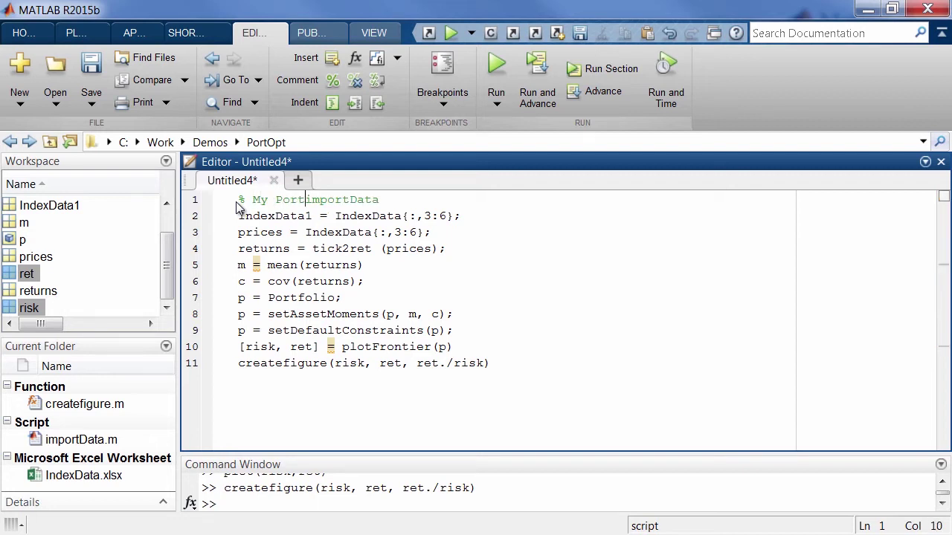
type("io Analysis")
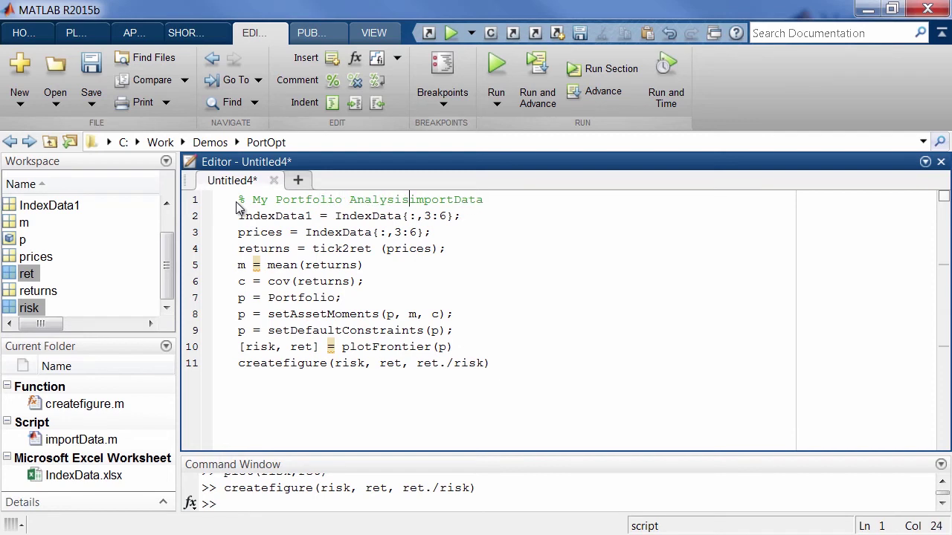
key("Return")
key("Return")
key("Return")
key("Up")
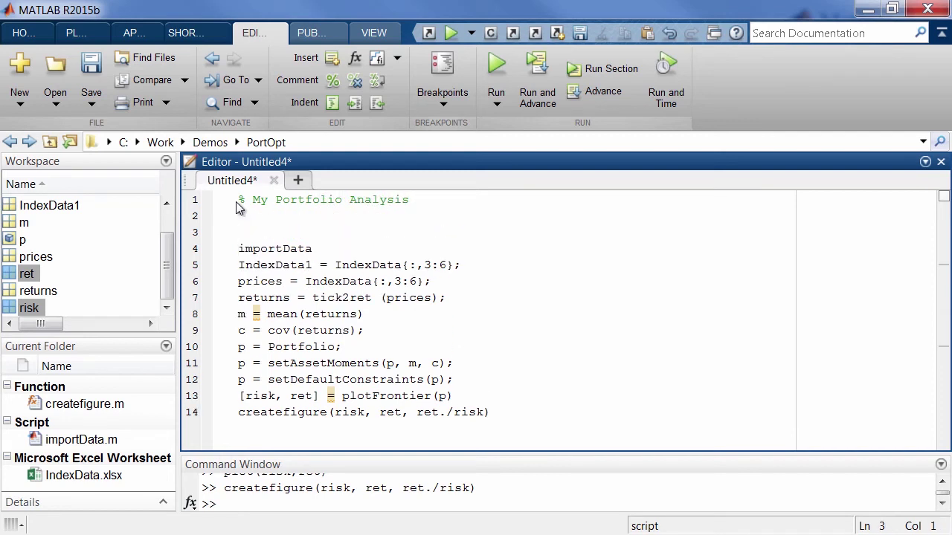
type("% Importing data")
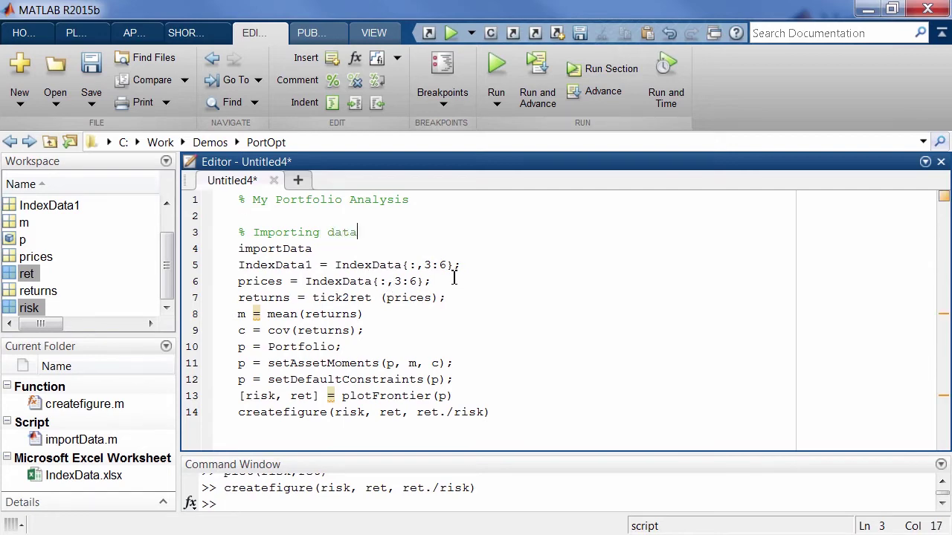
Add a blank line after importData and the comment "% Preparing my data" above the IndexData1 line.
left_click(459, 250)
key("Return")
key("Return")
type("%")
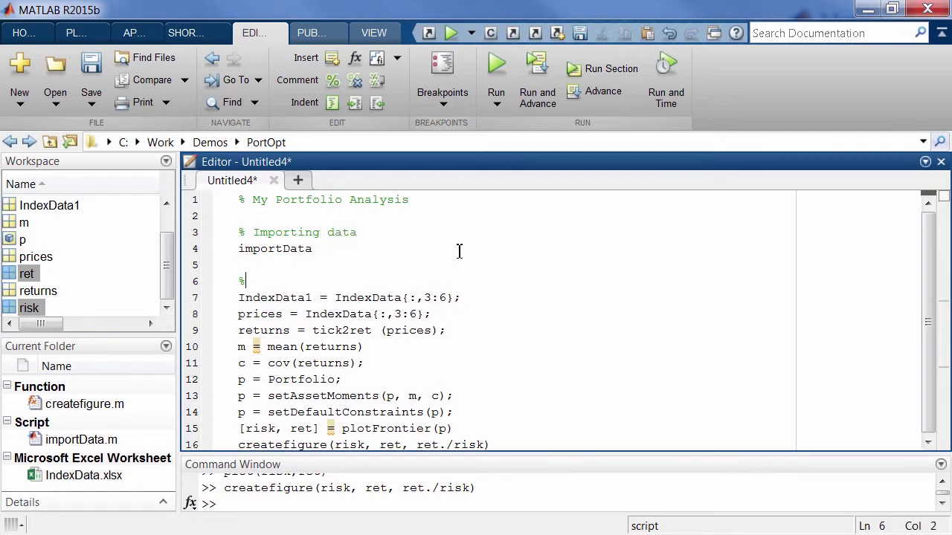
type(" Preparing my data")
Add a blank line after the covariance line and the comment "% Creating a portfolio" above p = Portfolio.
left_click(401, 363)
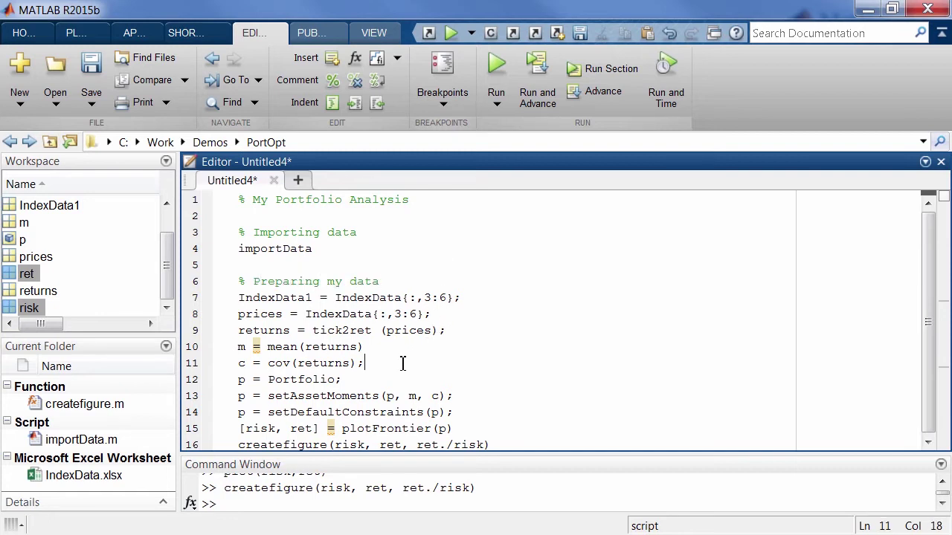
key("Return")
key("Return")
type("% ")
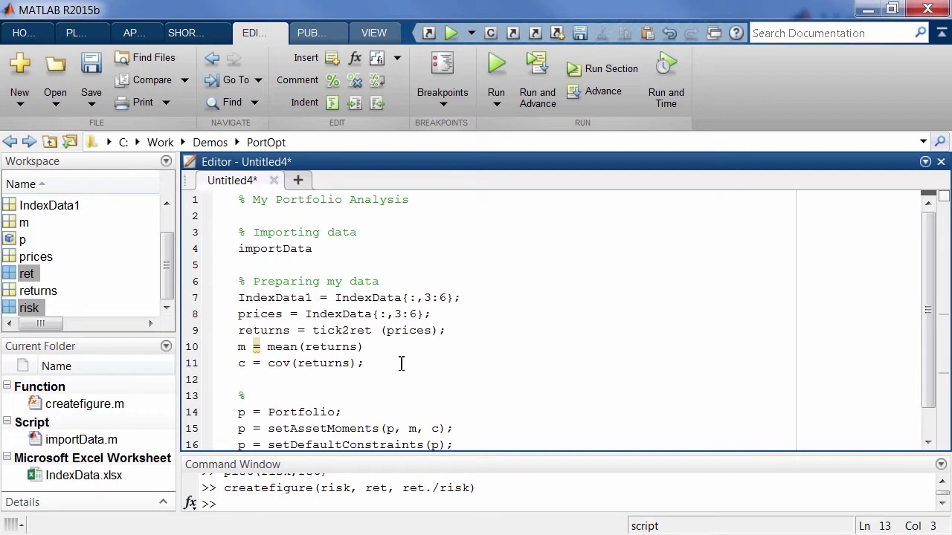
type("G")
type("reating")
type(" a ppo")
key("BackSpace")
key("BackSpace")
type("ortfolio")
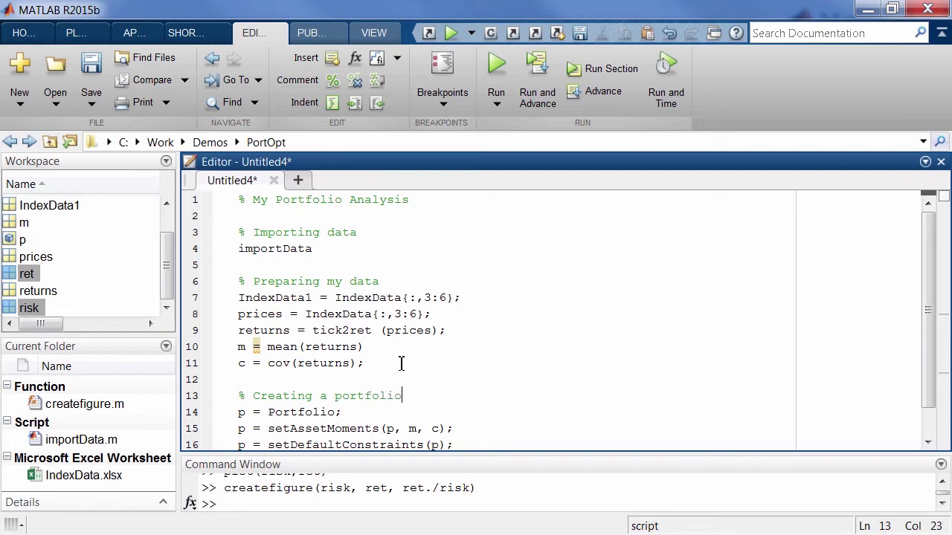
scroll(384, 370, "down", 1)
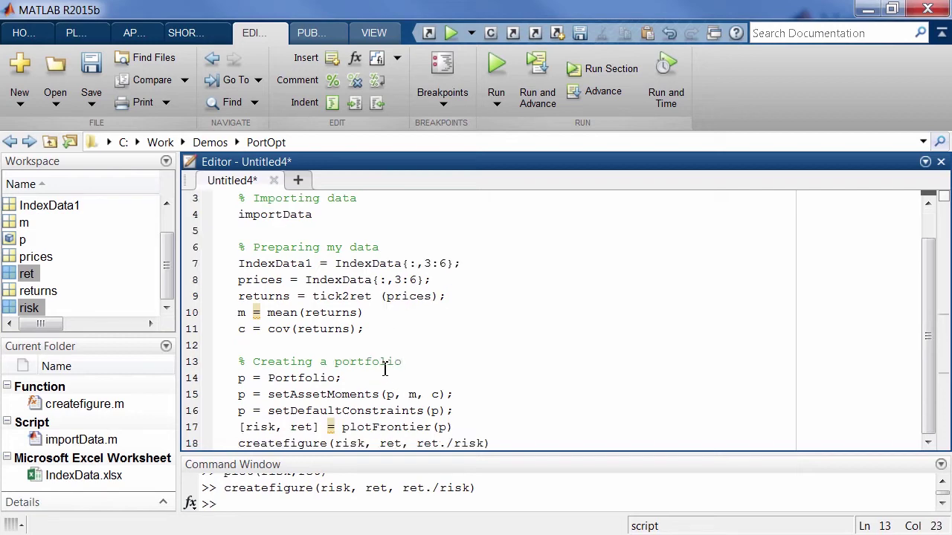
Add a blank line after the plotFrontier line and the comment "% Generating some charts" above createfigure.
left_click(468, 430)
key("Return")
key("Return")
type("% Generatinf")
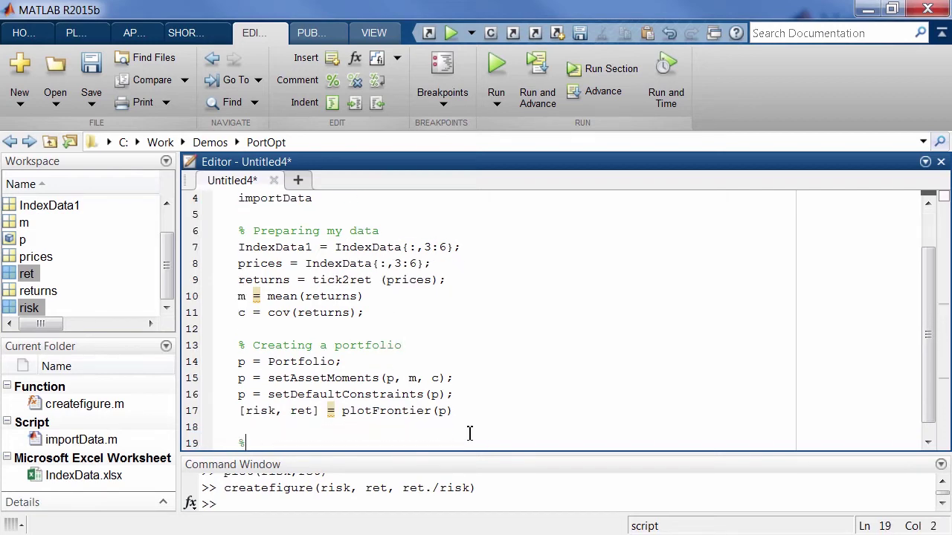
key("BackSpace")
key("BackSpace")
type("g some charts")
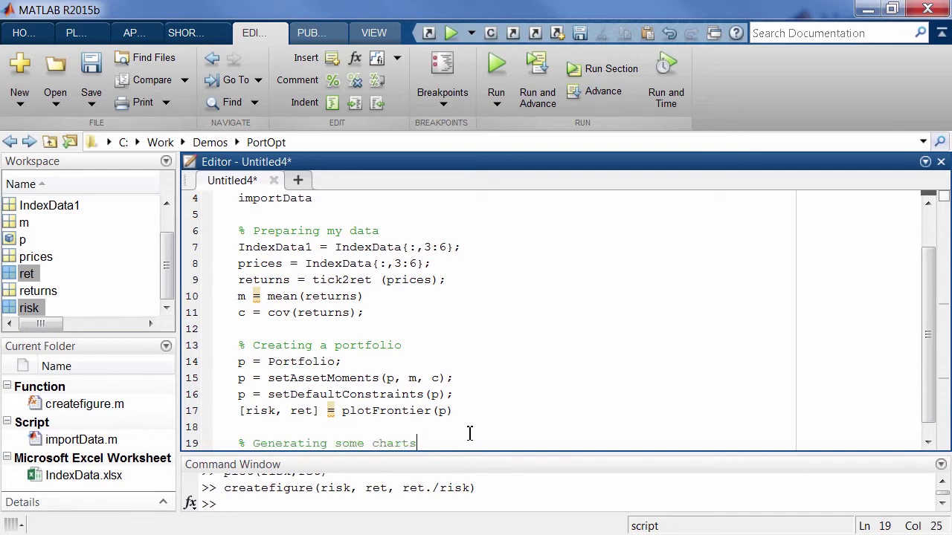
Turn the "My Portfolio Analysis", "Importing data" and "Preparing my data" comments into section headings with a double %%.
left_click(469, 432)
scroll(445, 391, "down", 1)
left_click_drag(480, 396, 238, 335)
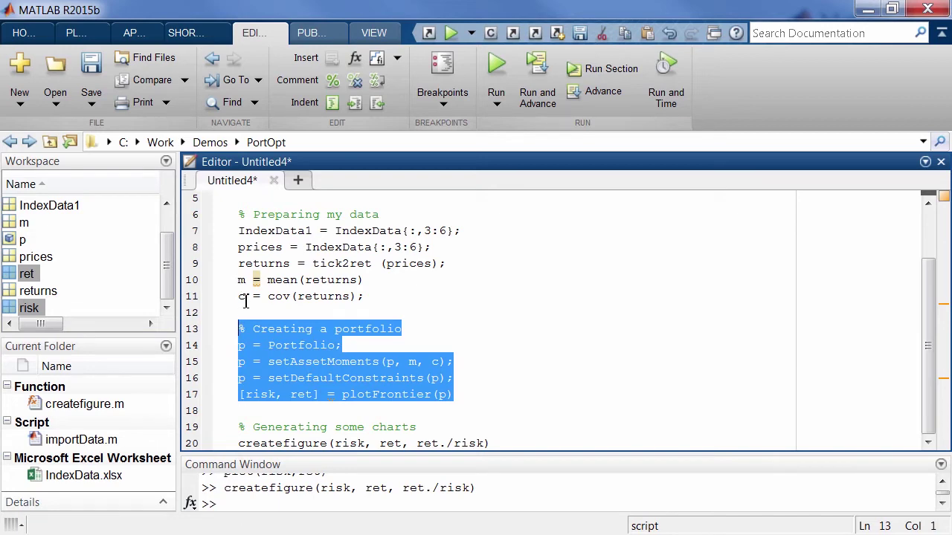
scroll(253, 298, "up", 2)
left_click(247, 199)
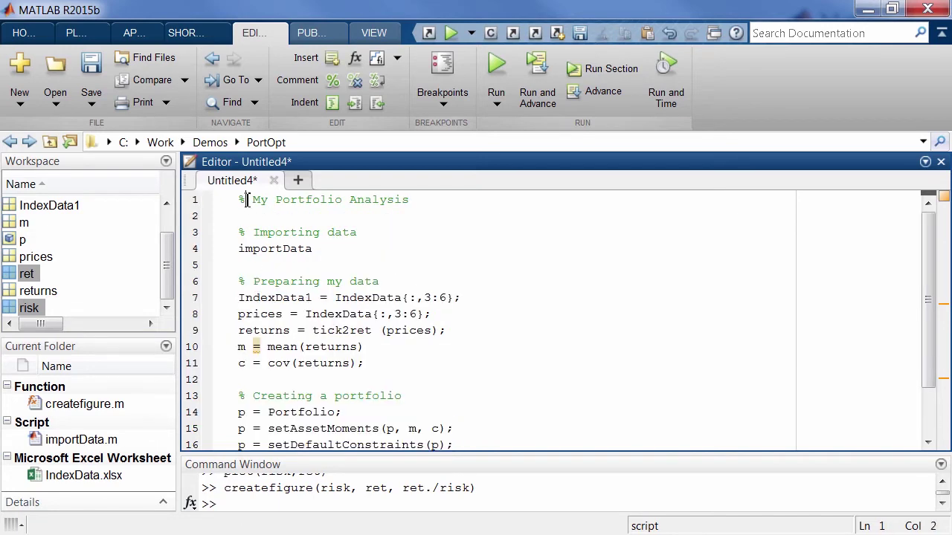
type("%")
left_click(247, 227)
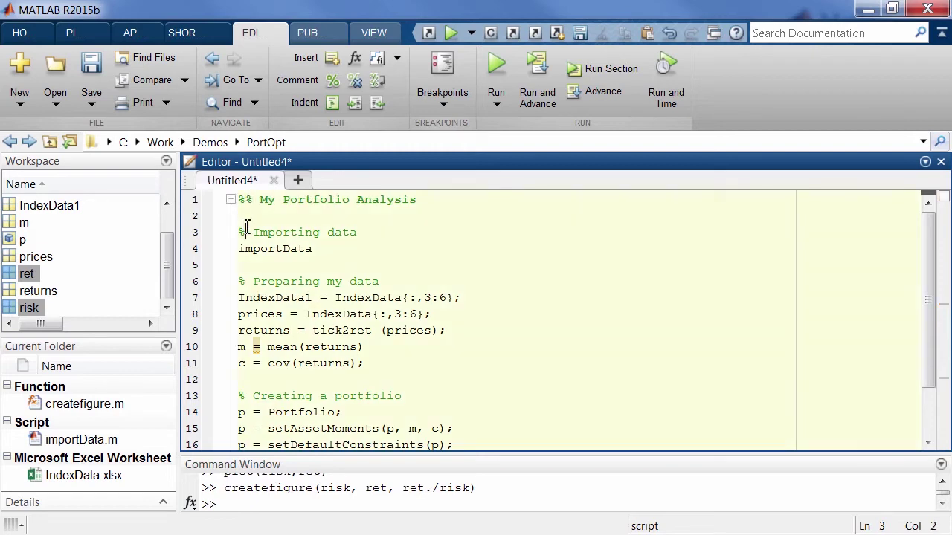
type("%")
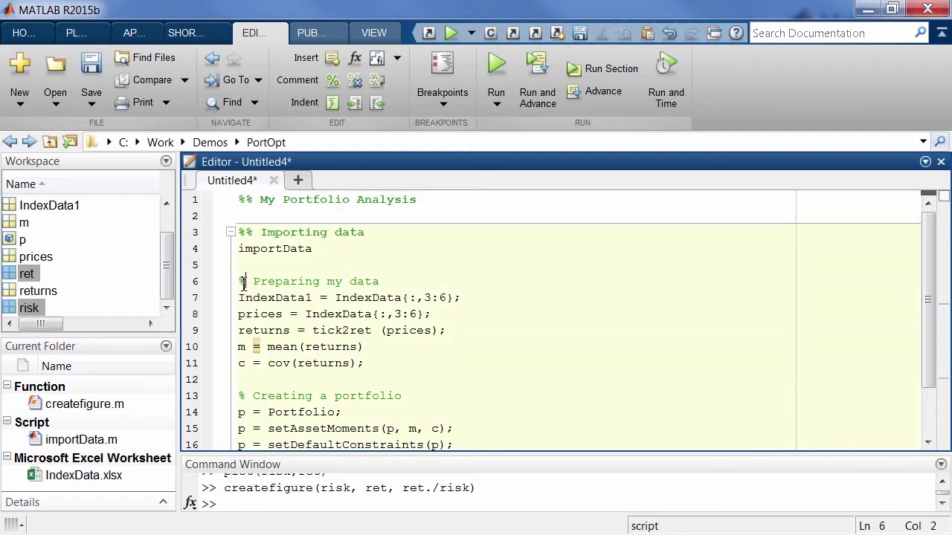
left_click(246, 283)
type("%")
Turn the "Creating a portfolio" and "Generating some charts" comments into %% section headings as well.
left_click(247, 394)
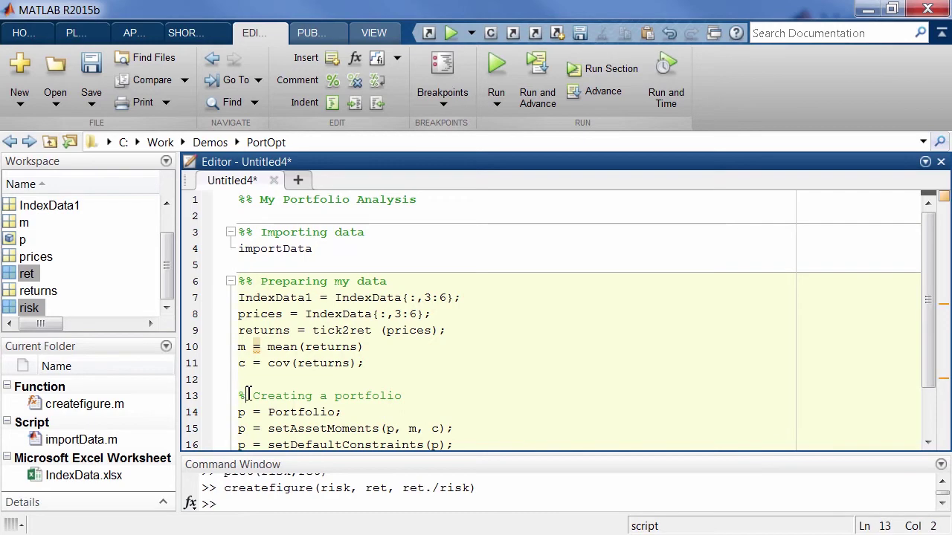
type("%")
scroll(281, 378, "down", 2)
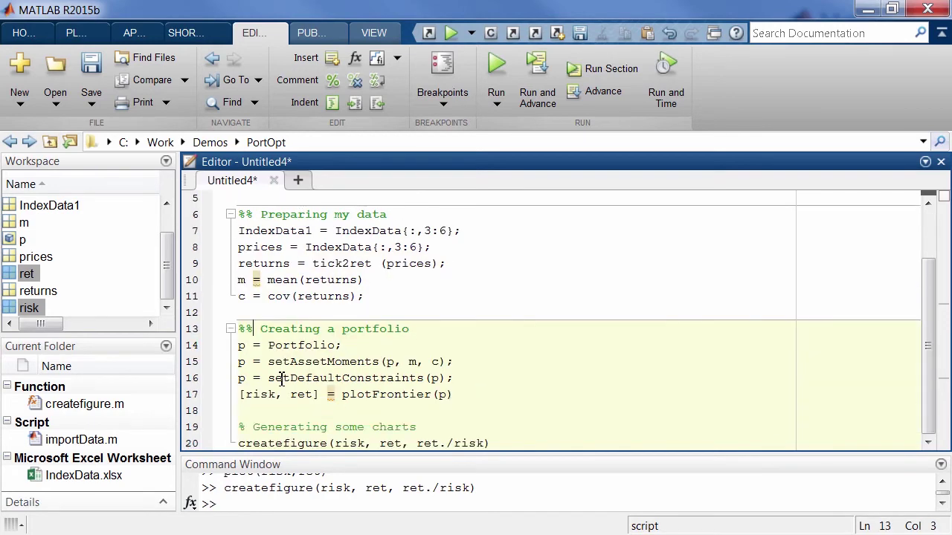
left_click(247, 427)
type("%")
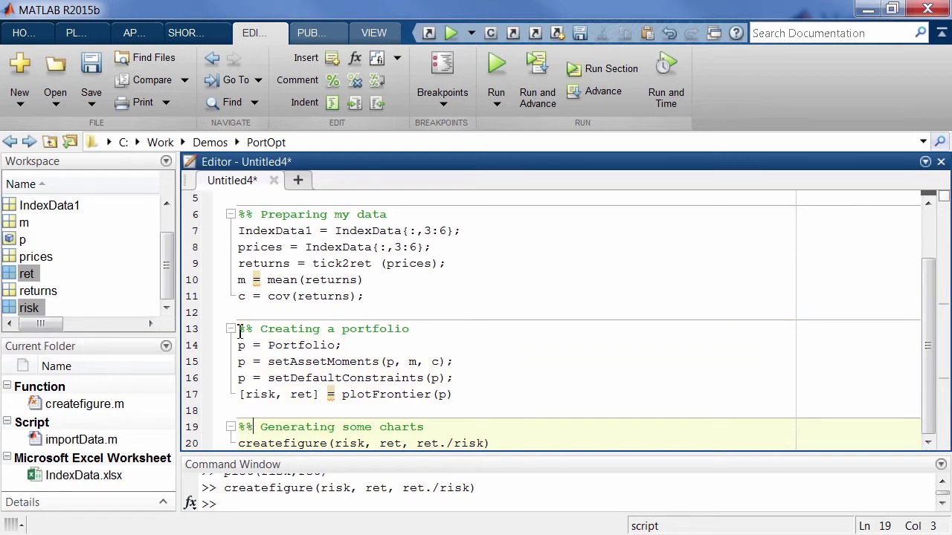
left_click_drag(239, 329, 460, 393)
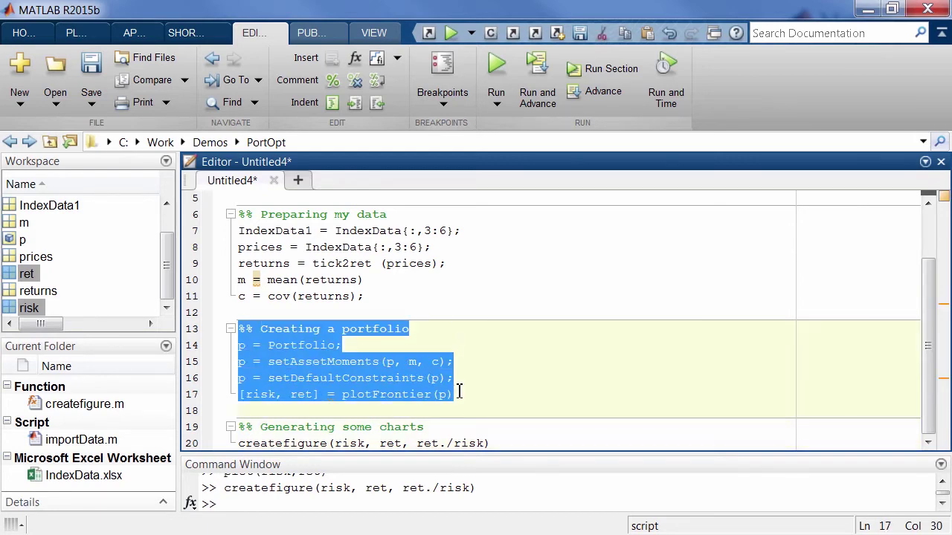
scroll(361, 295, "up", 2)
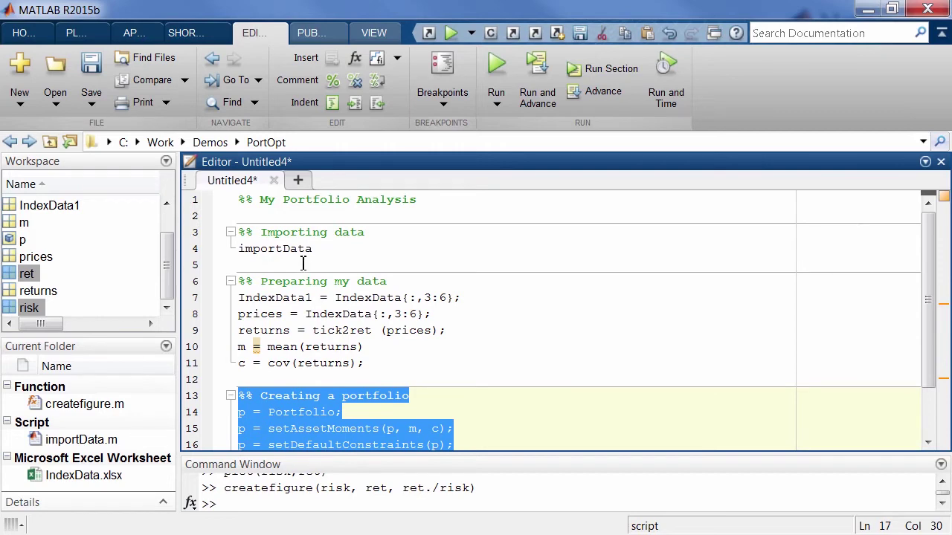
scroll(303, 264, "down", 2)
left_click(314, 376)
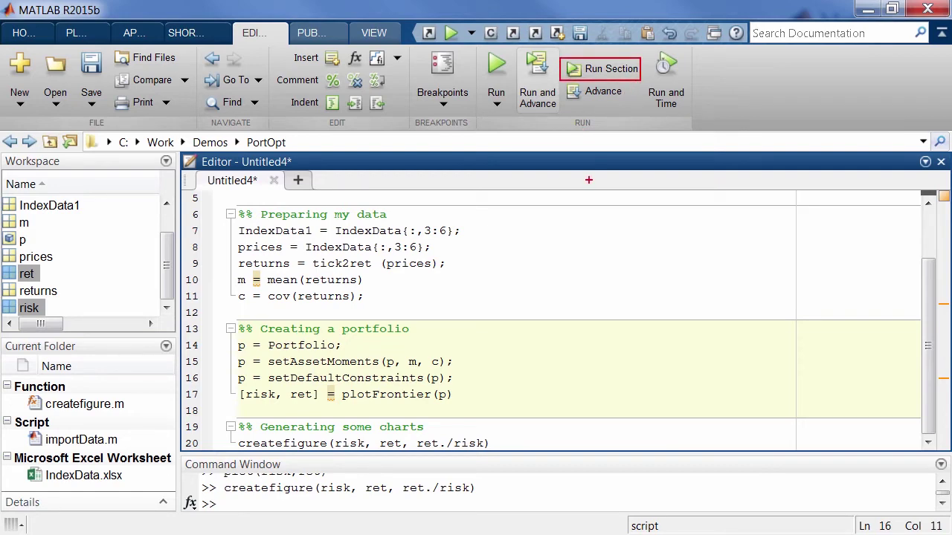
left_click(351, 296)
scroll(352, 298, "up", 2)
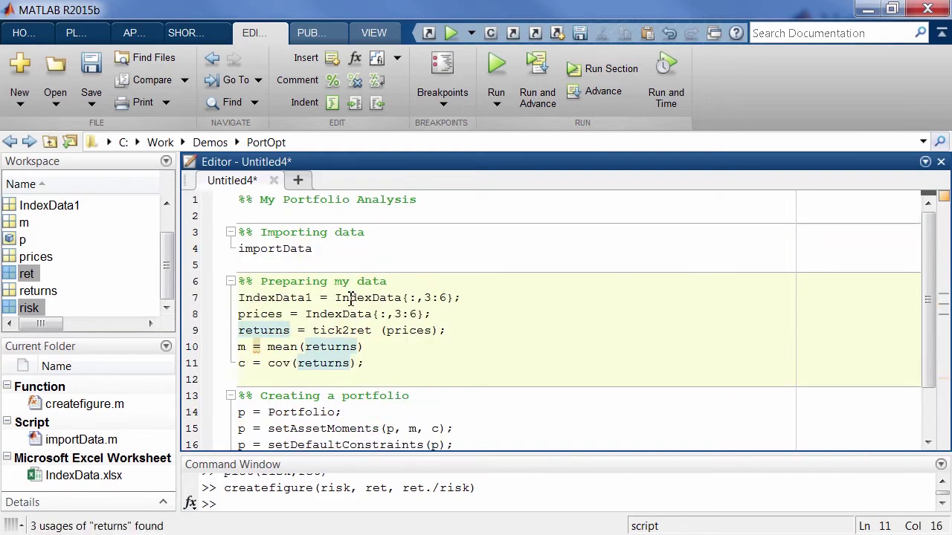
Save the script as myScript in the PortOpt folder and publish it as an HTML report.
left_click(94, 68)
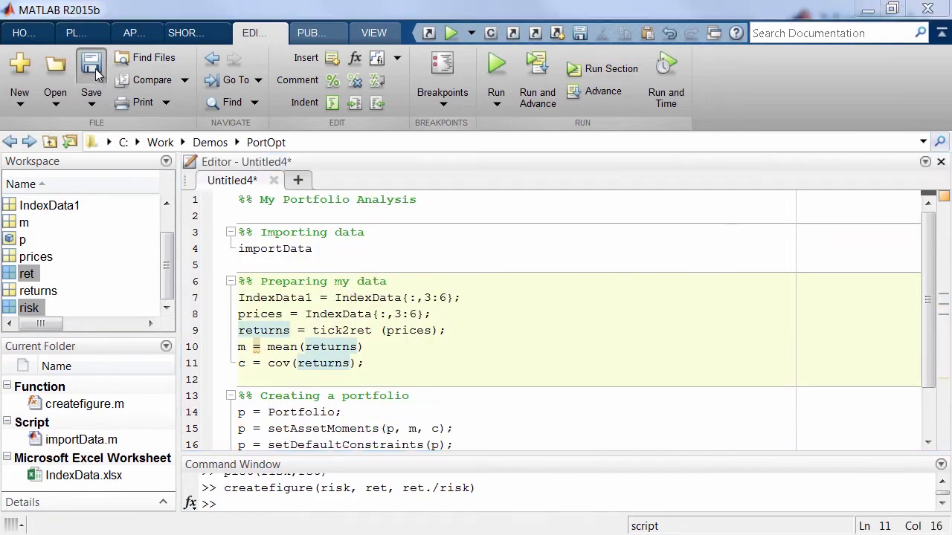
type("mySc")
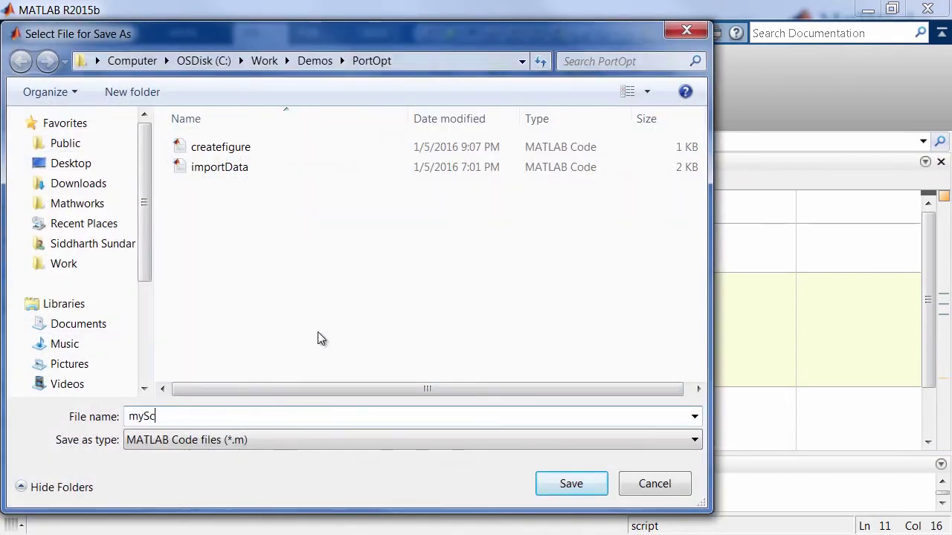
type("ript")
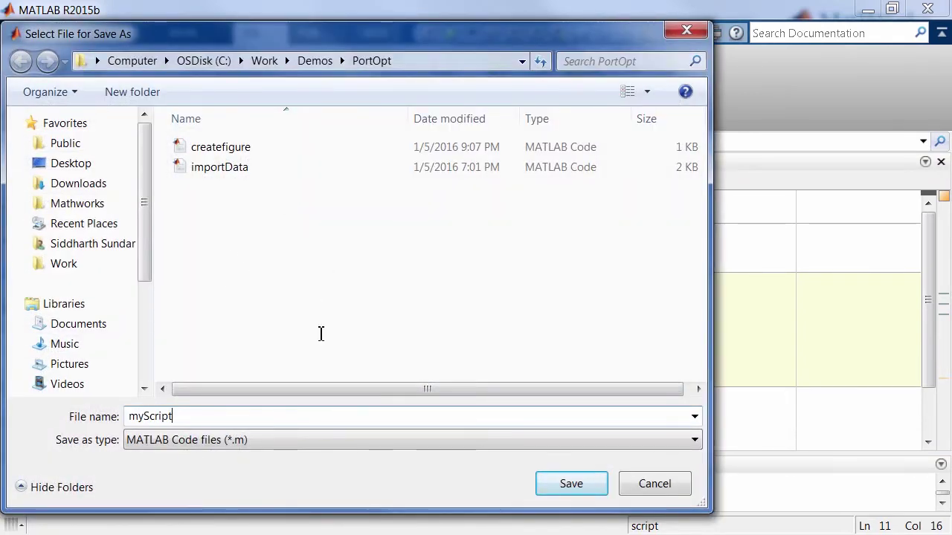
key("Return")
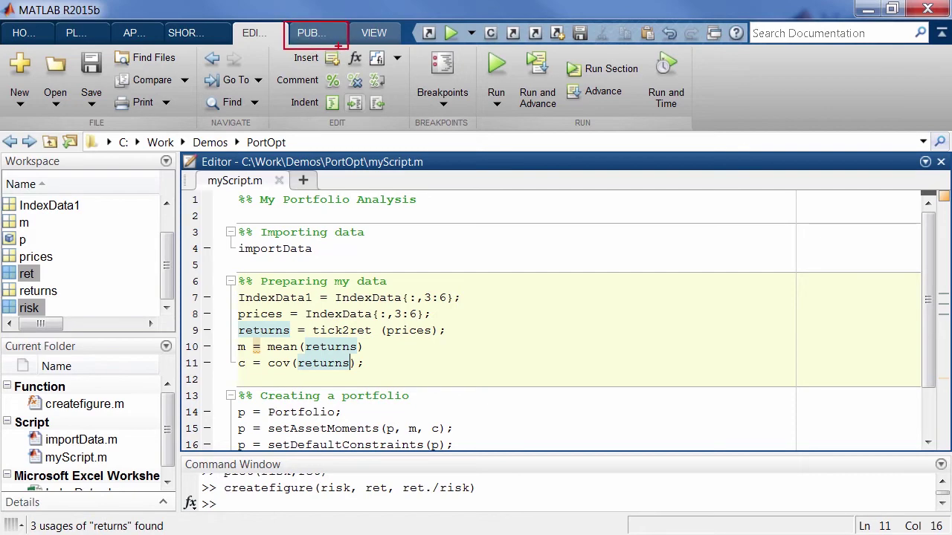
left_click(331, 34)
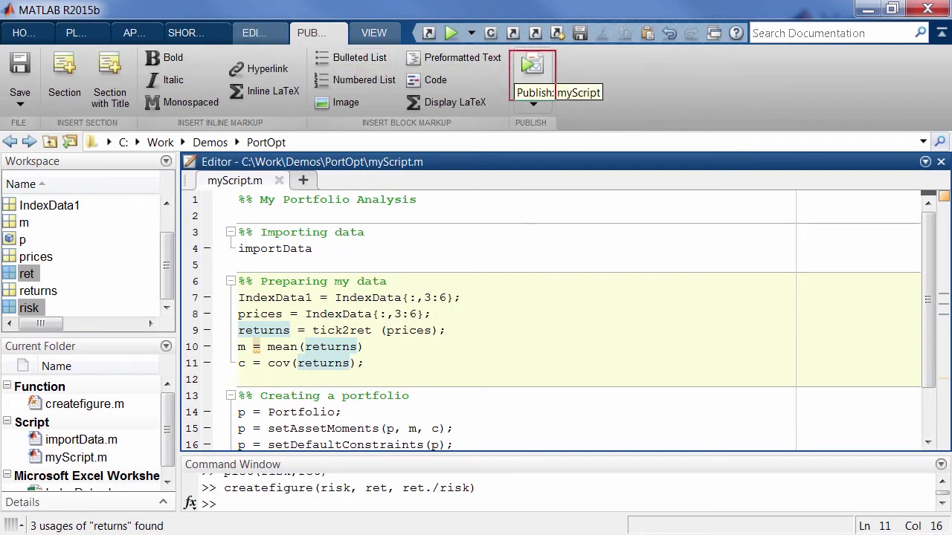
left_click(532, 67)
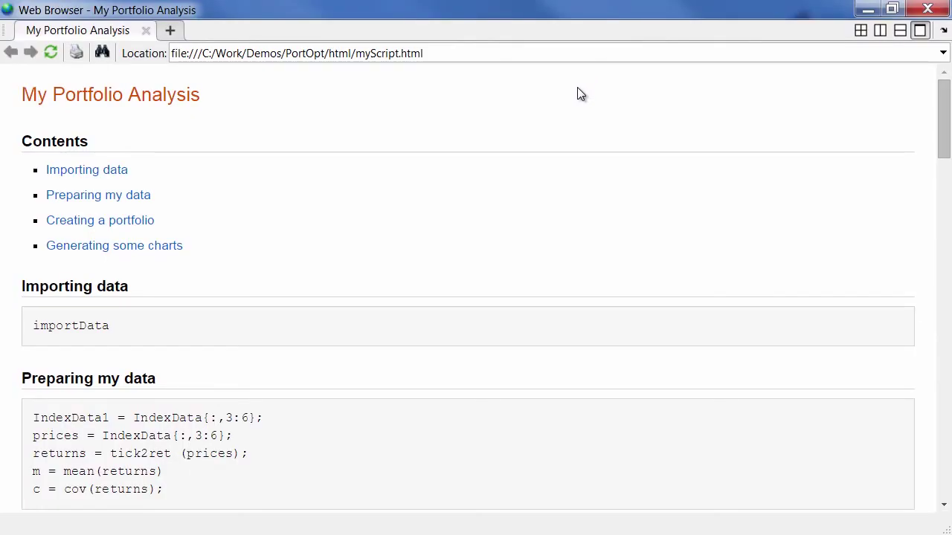
Look through the published report, following its "Creating a portfolio" link to examine the code, the risk and ret outputs and the charts.
scroll(576, 104, "down", 15)
scroll(571, 126, "down", 10)
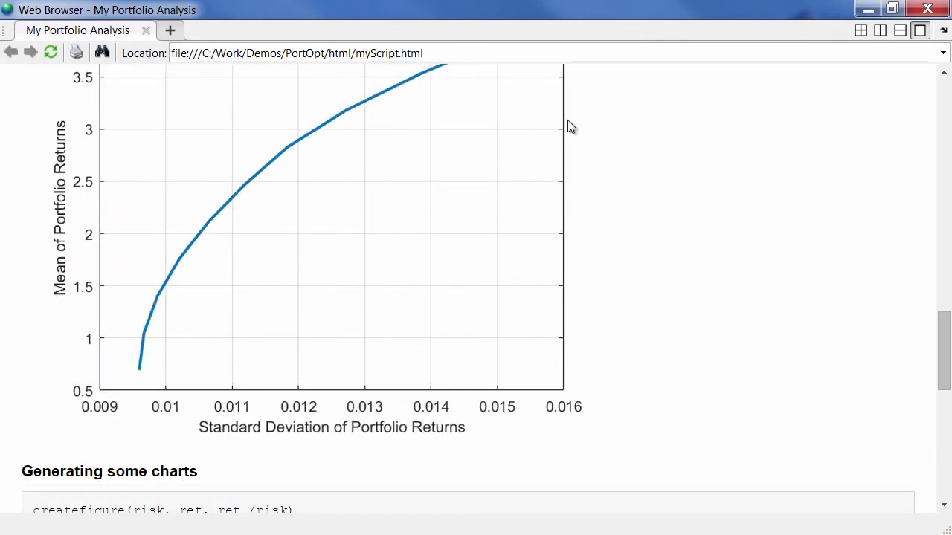
left_click_drag(948, 429, 937, 75)
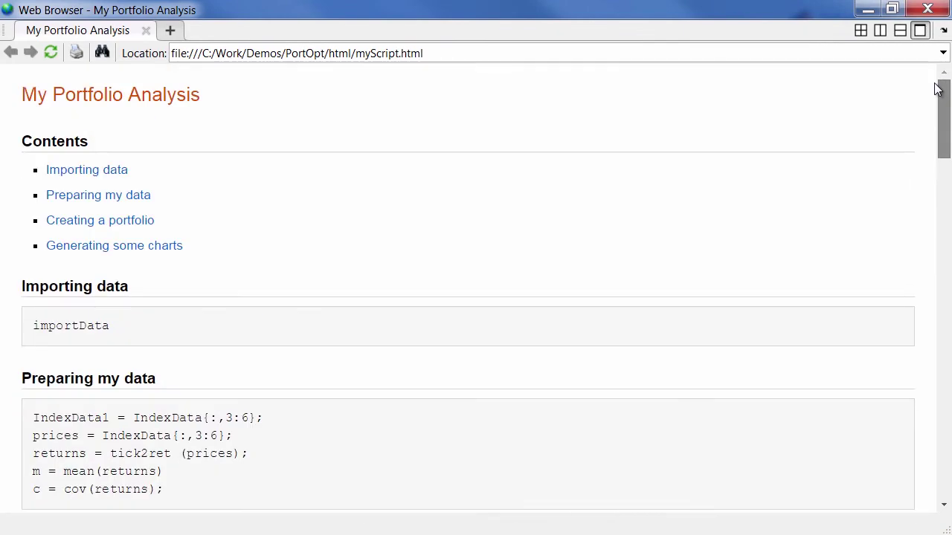
left_click(101, 221)
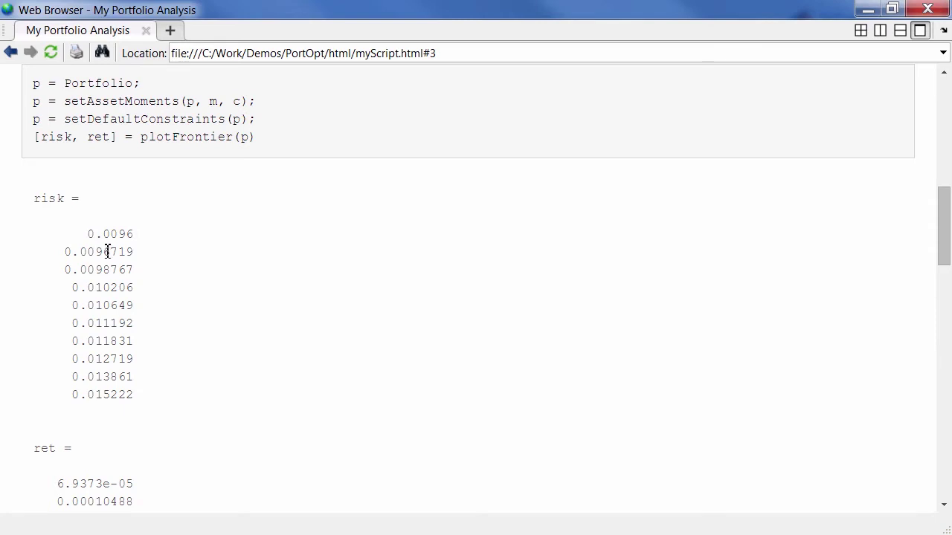
left_click_drag(45, 199, 135, 500)
left_click_drag(34, 83, 227, 139)
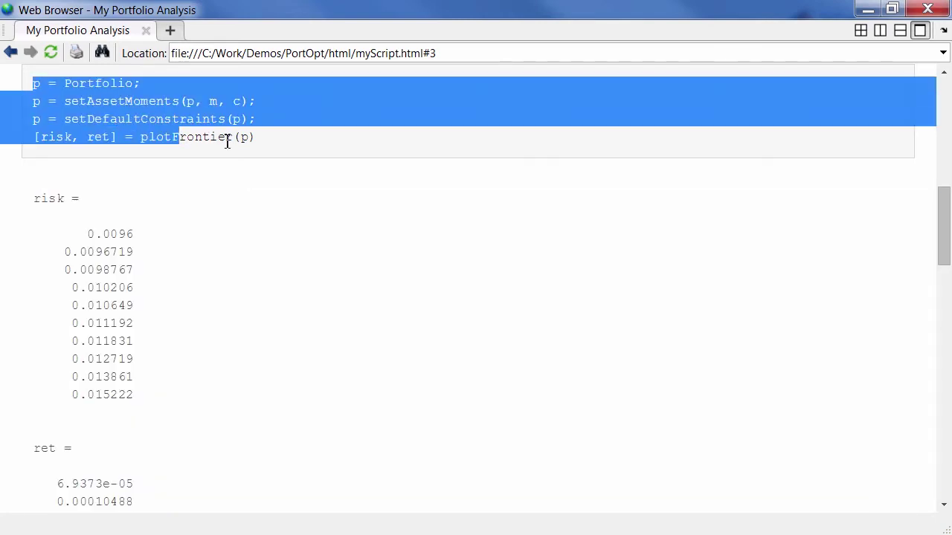
left_click(229, 145)
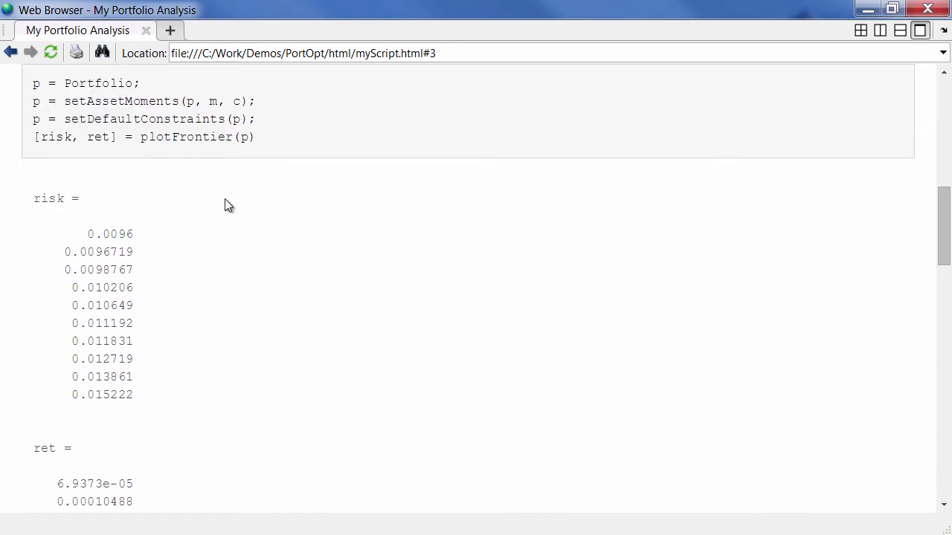
scroll(212, 229, "down", 5)
scroll(212, 229, "down", 20)
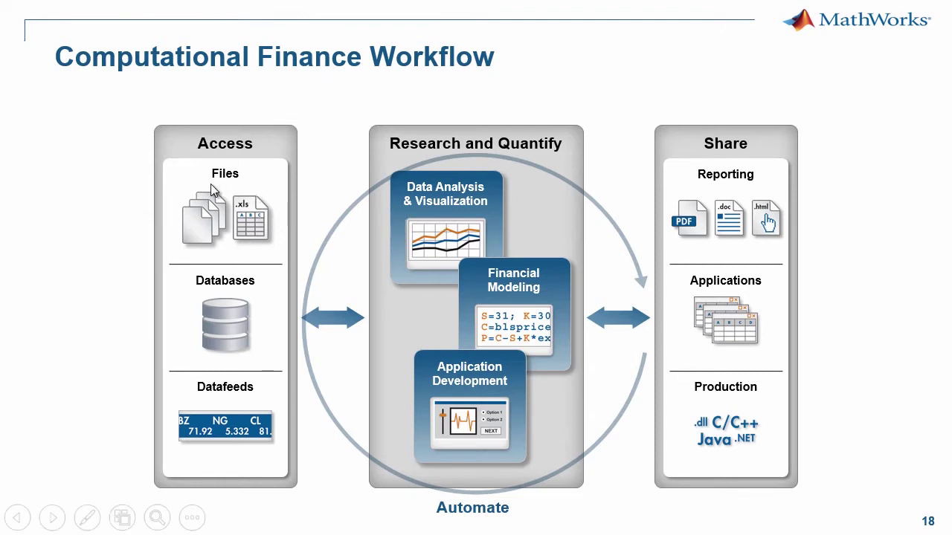
left_click(173, 160)
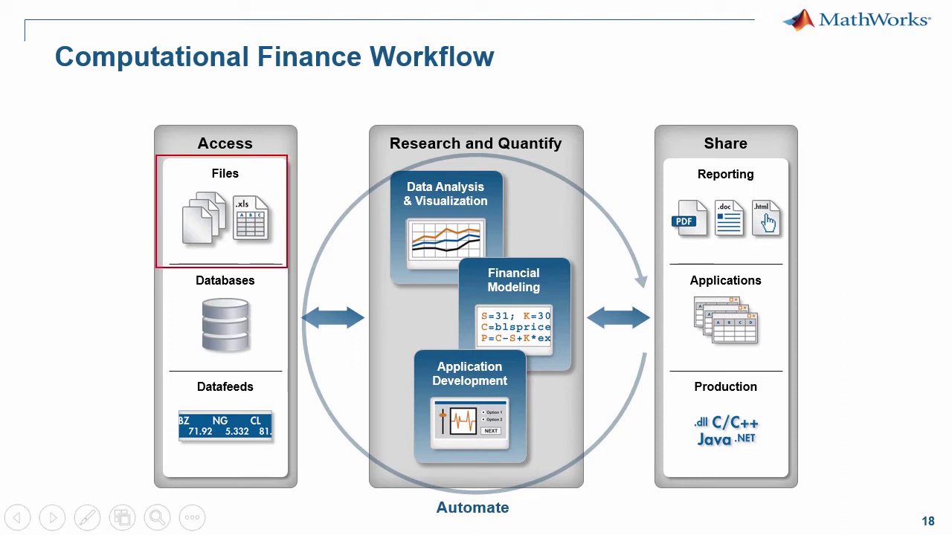
left_click(393, 170)
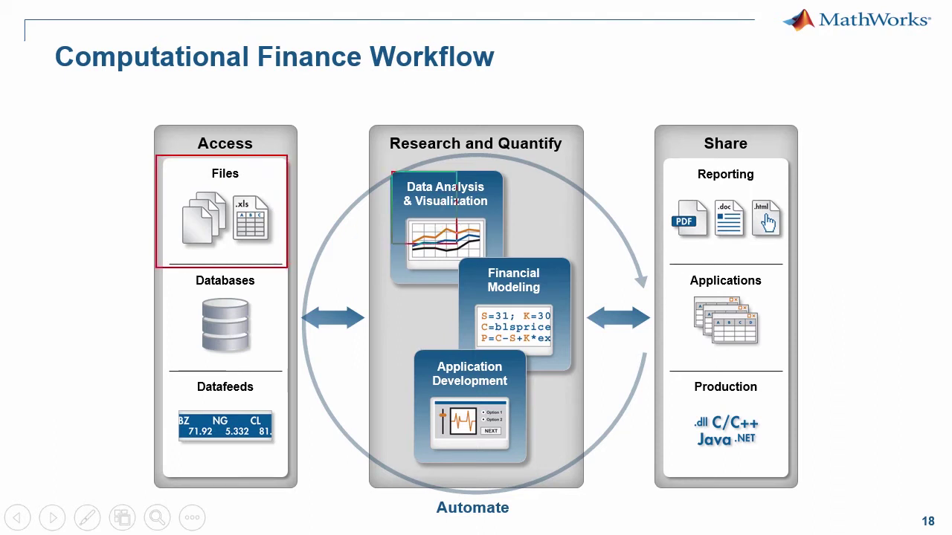
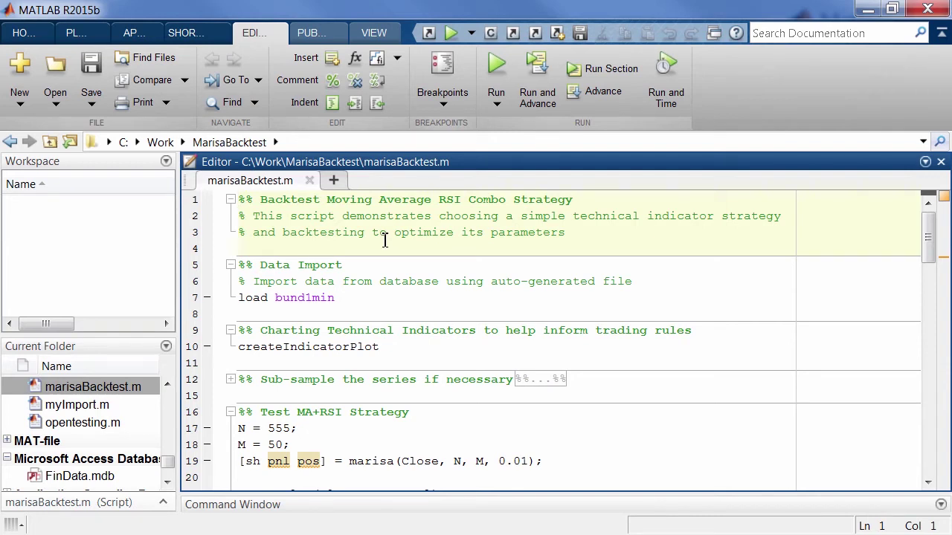
Run marisaBacktest.m section by section through the data import and createIndicatorPlot sections, and maximize the resulting figure.
left_click(537, 71)
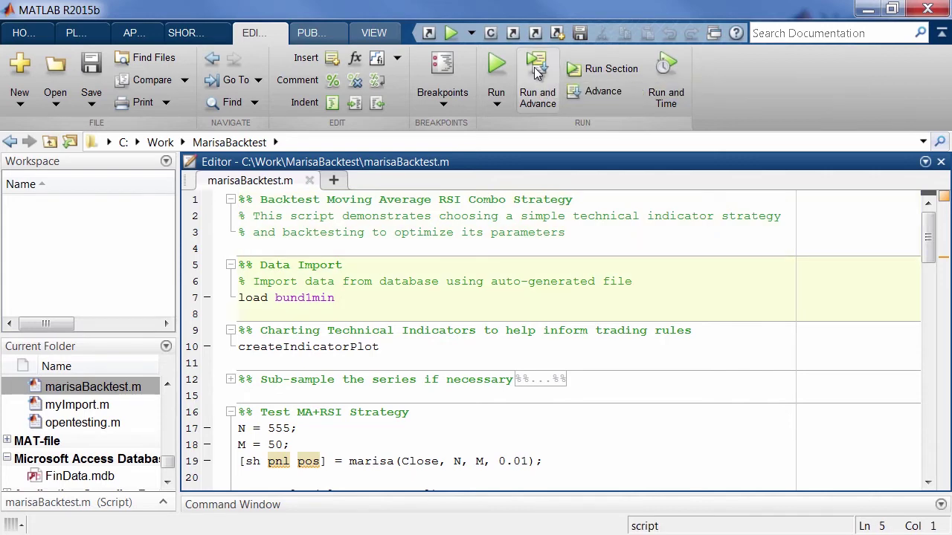
left_click(537, 70)
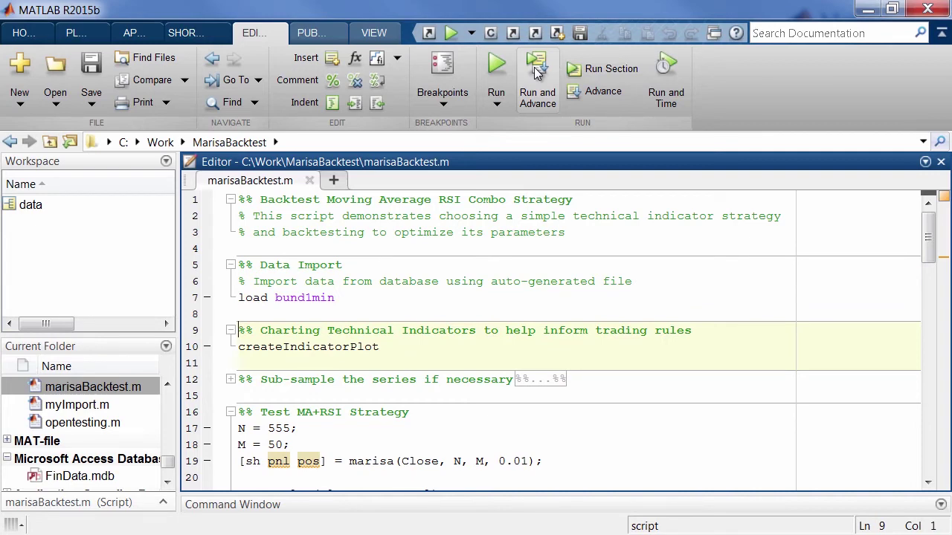
left_click(537, 71)
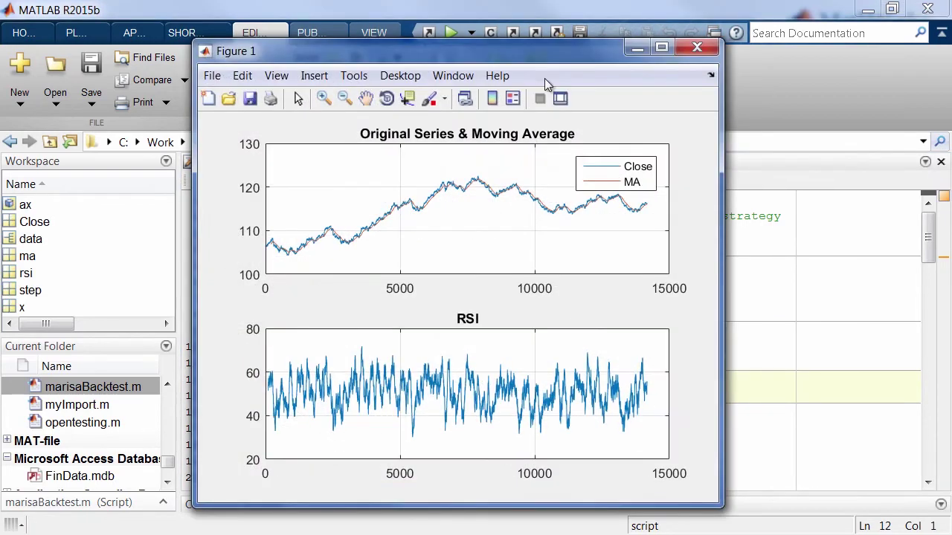
left_click(661, 51)
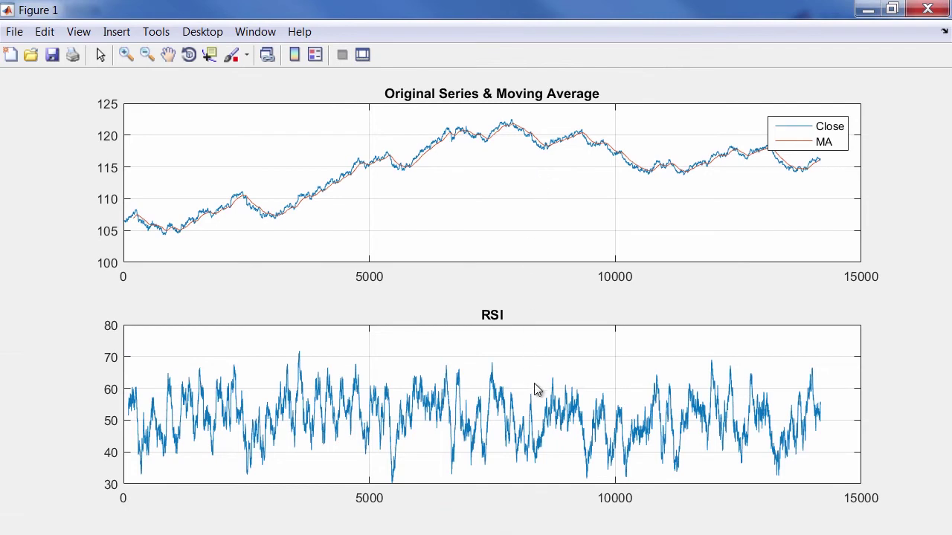
Link the figure's plots to their workspace variables and zoom in on the price series between about 5400 and 6900.
left_click(268, 57)
left_click(126, 54)
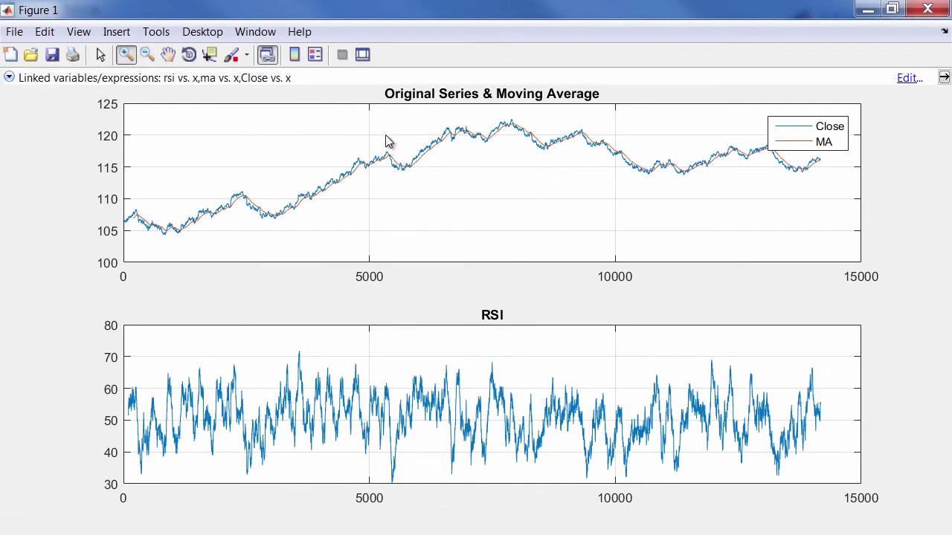
left_click_drag(386, 117, 465, 181)
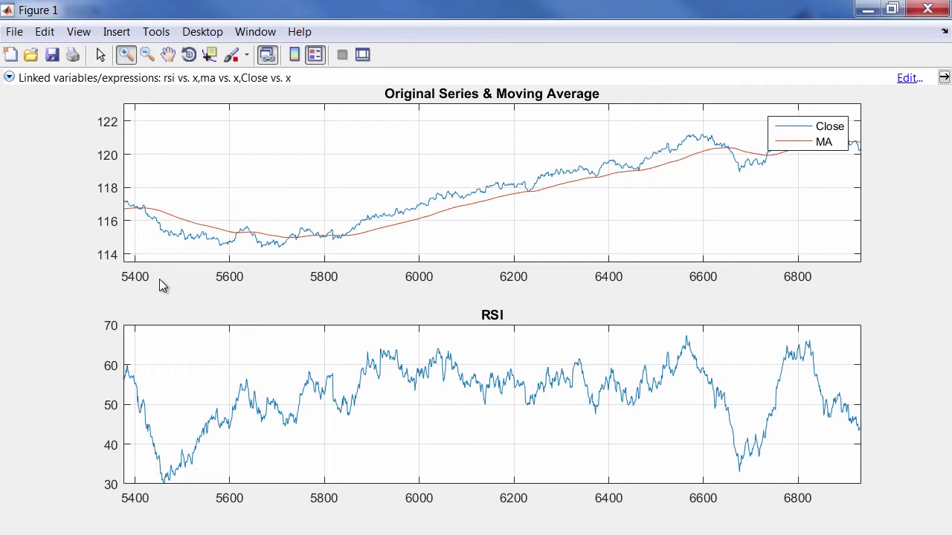
Brush the points where Close crosses the moving average near 5850 and near 6650 to compare them with the RSI plot.
left_click(230, 55)
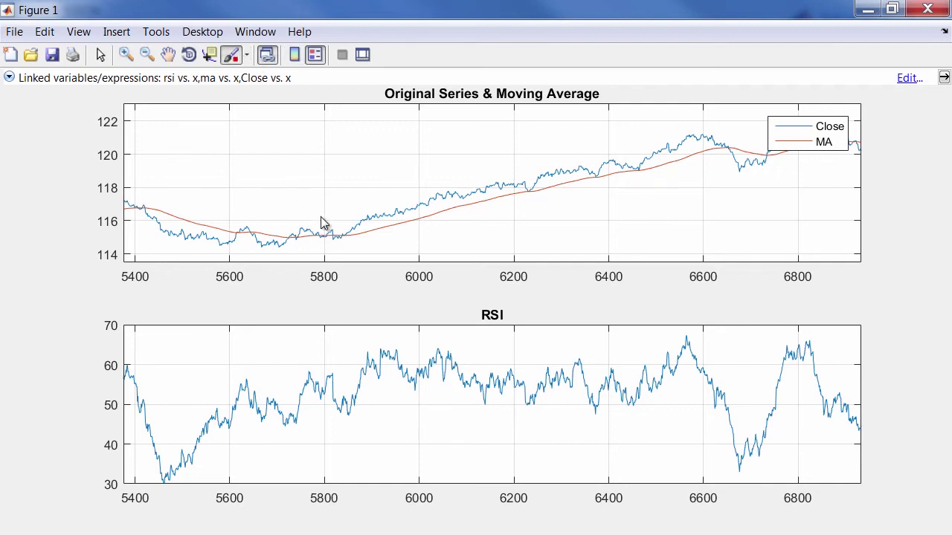
left_click_drag(340, 223, 358, 238)
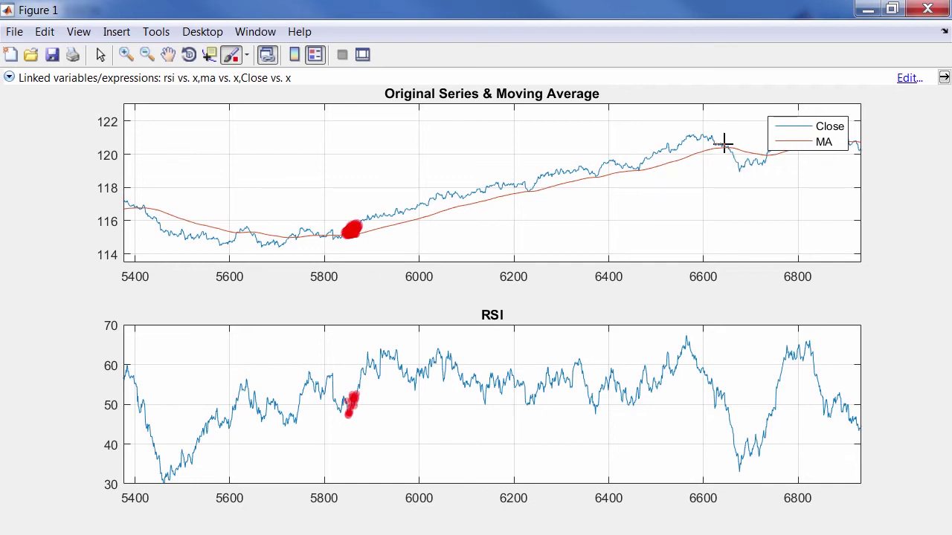
left_click_drag(723, 142, 733, 157)
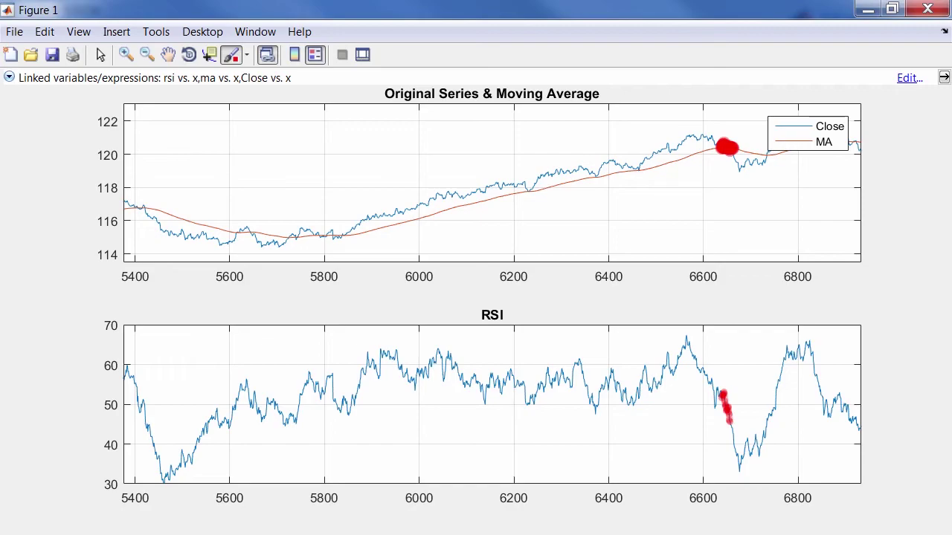
Look through the published backtest report's indicator charts, sub-sampling code and MA+RSI strategy test, including its marisa function call.
key("alt+Tab")
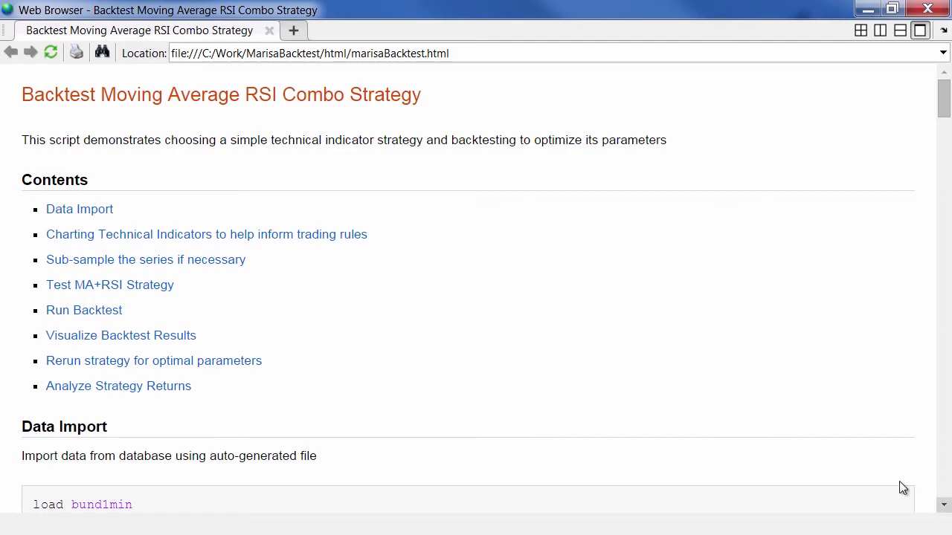
scroll(747, 371, "down", 4)
scroll(746, 371, "down", 3)
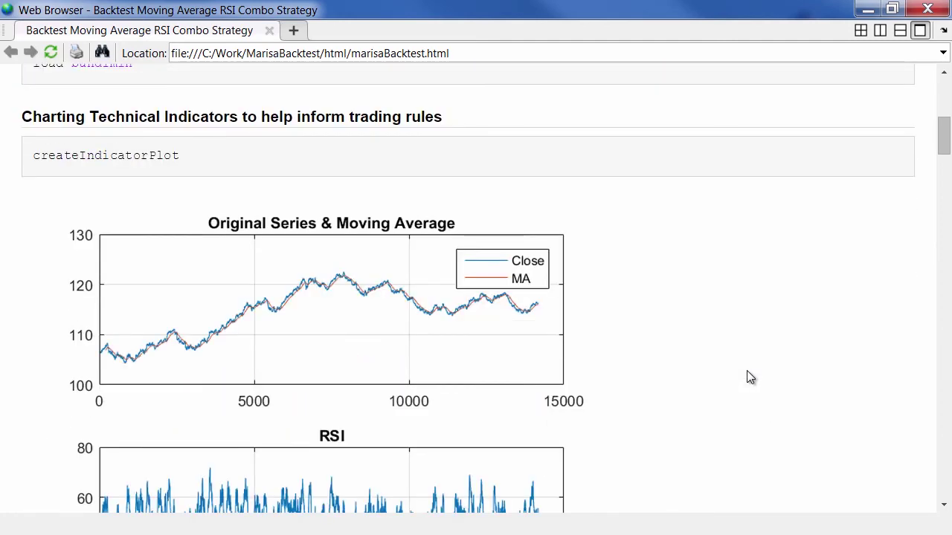
scroll(747, 377, "down", 5)
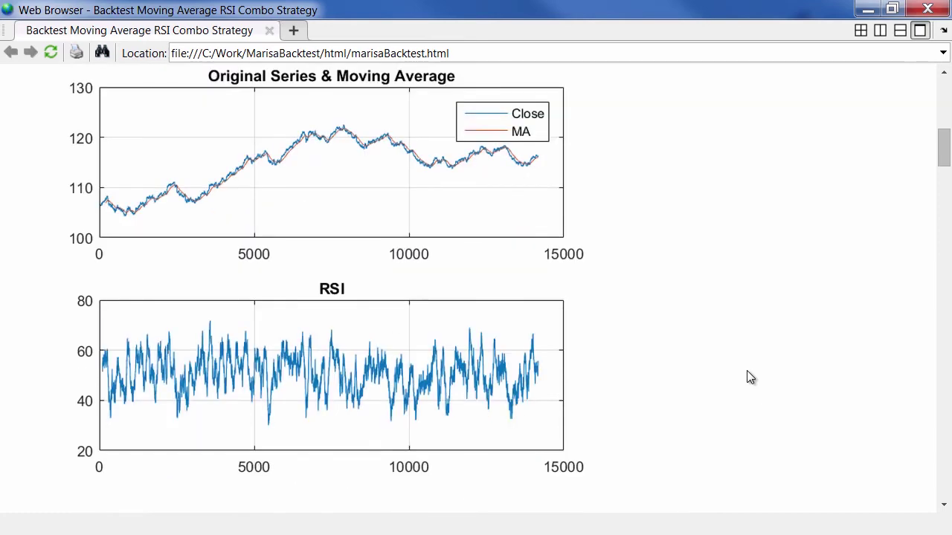
scroll(749, 377, "down", 2)
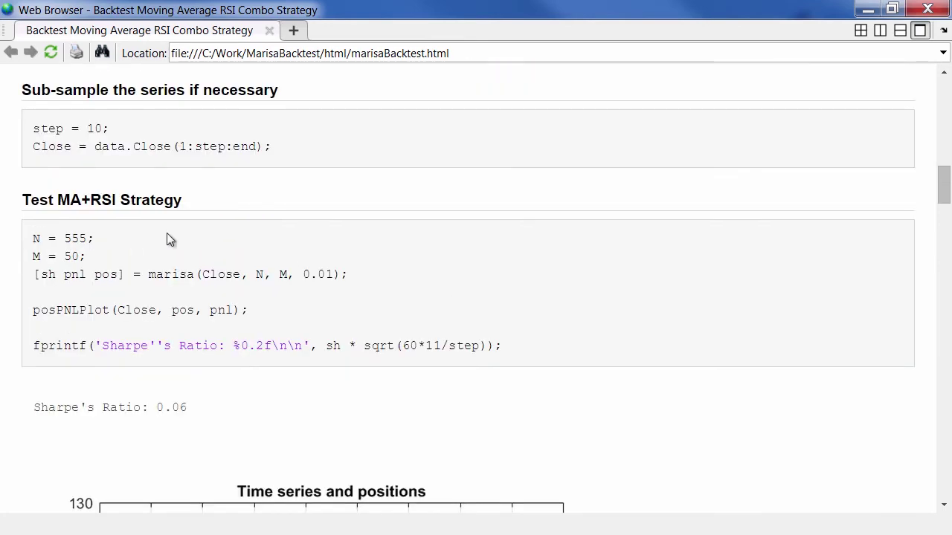
left_click_drag(151, 268, 212, 274)
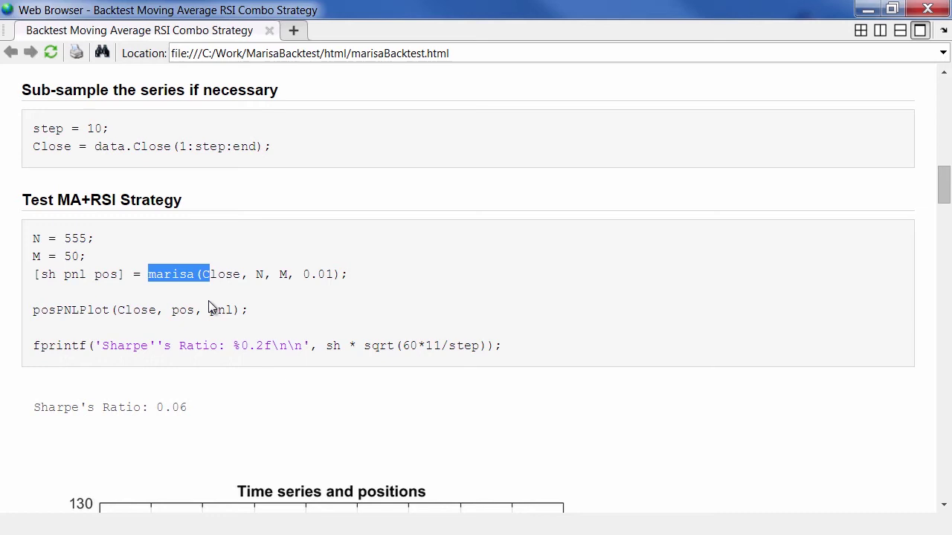
left_click(209, 300)
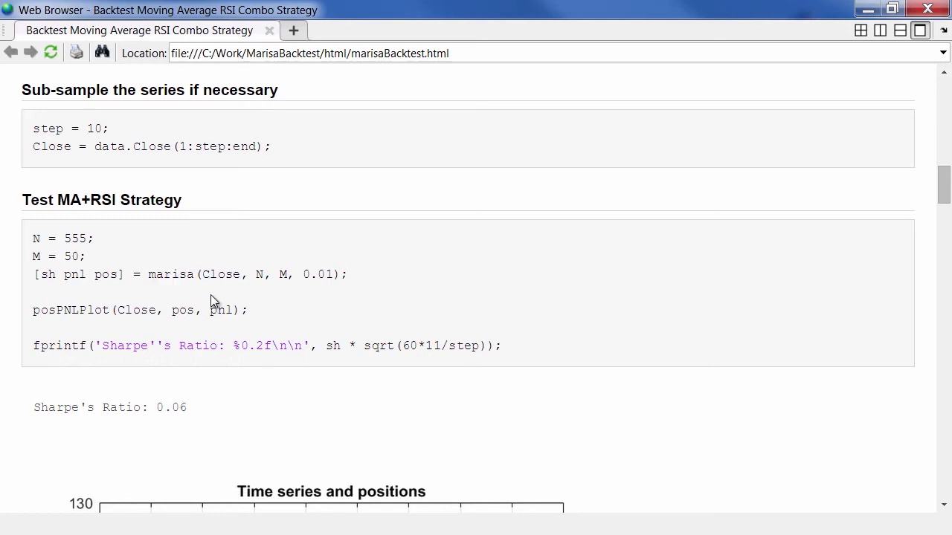
Examine the report's parameter sweep code, the optimal parameter output and the 3D surface plot of Sharpe's ratio.
scroll(211, 296, "down", 6)
scroll(209, 300, "down", 6)
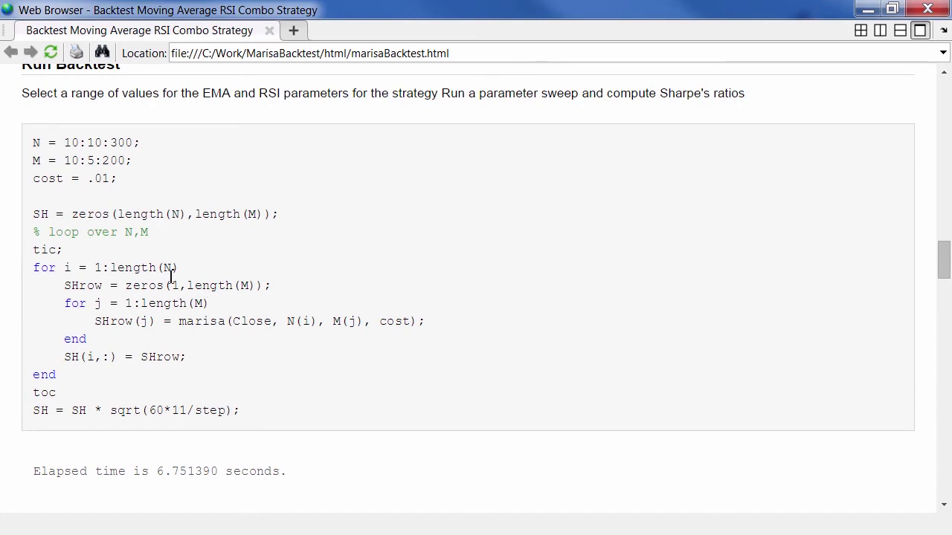
scroll(170, 276, "down", 5)
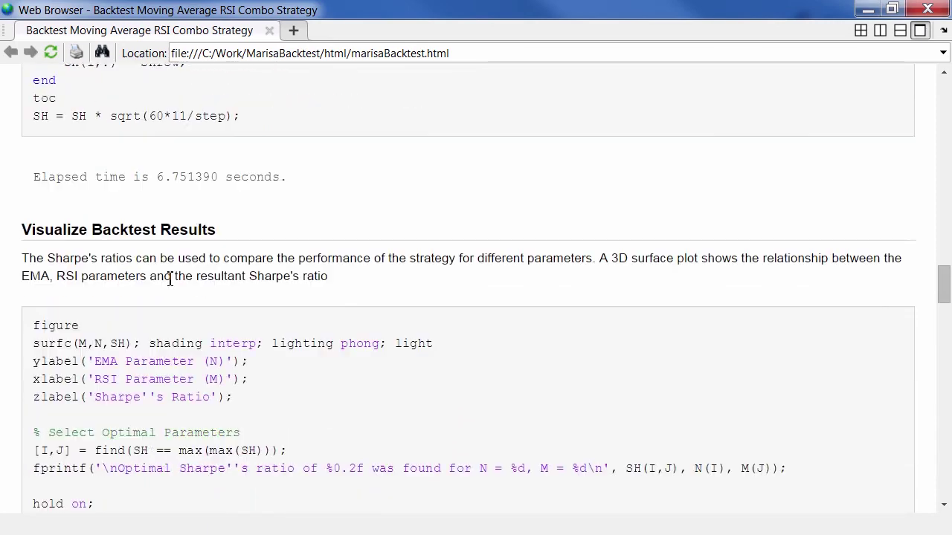
scroll(170, 276, "down", 6)
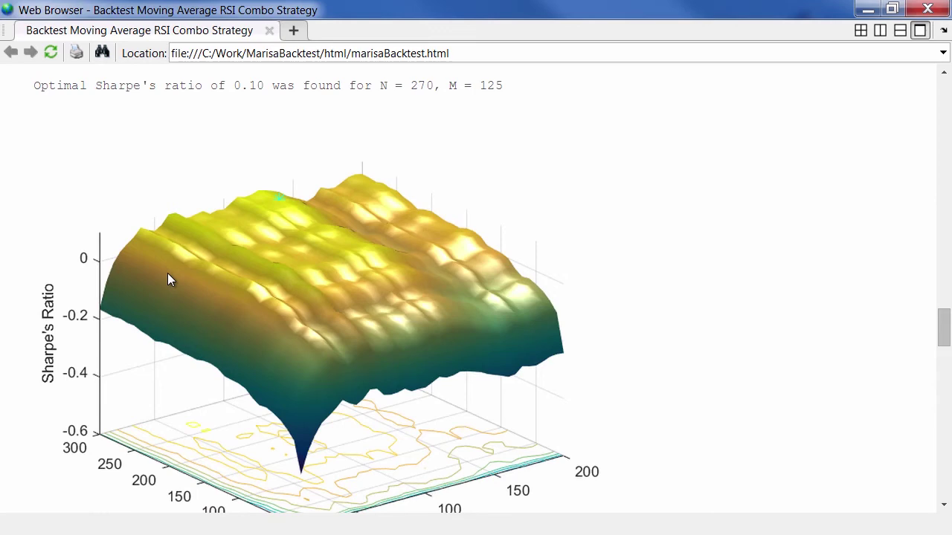
scroll(167, 278, "down", 2)
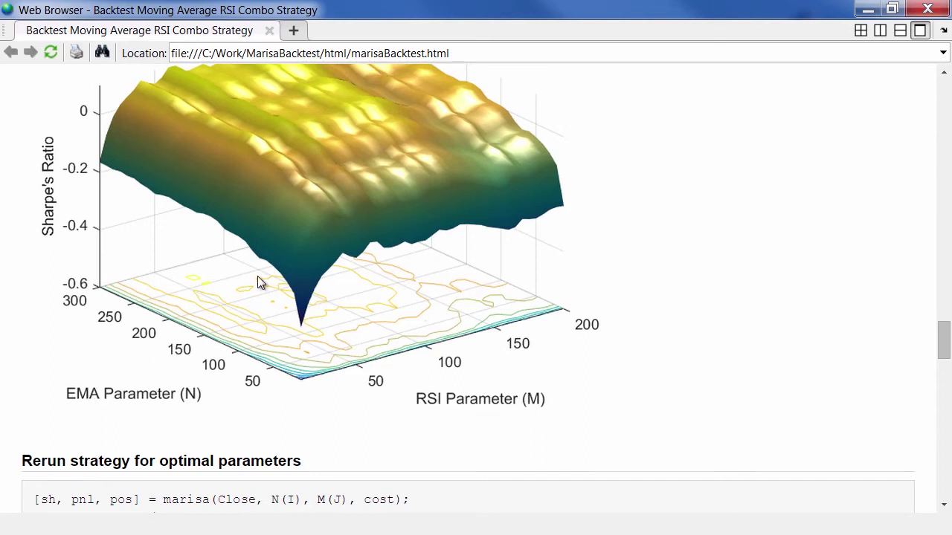
scroll(264, 265, "up", 2)
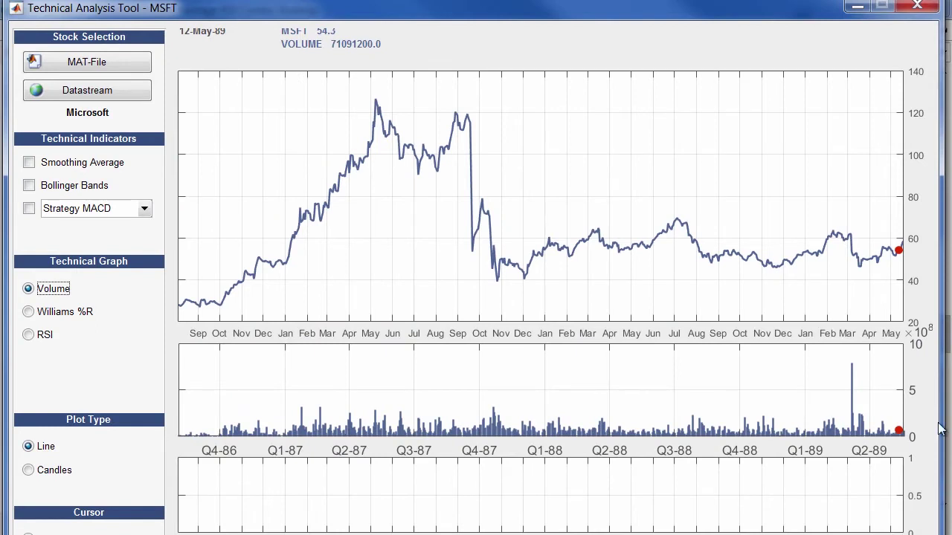
Add the smoothing average, Bollinger Bands and MACD strategy to the Microsoft chart in the Technical Analysis Tool, accepting their default parameters.
left_click(29, 163)
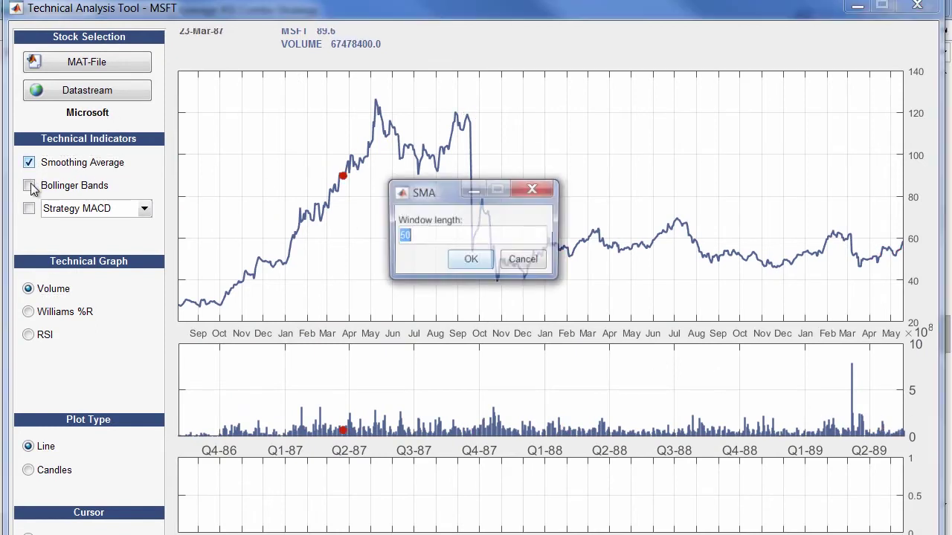
left_click(465, 266)
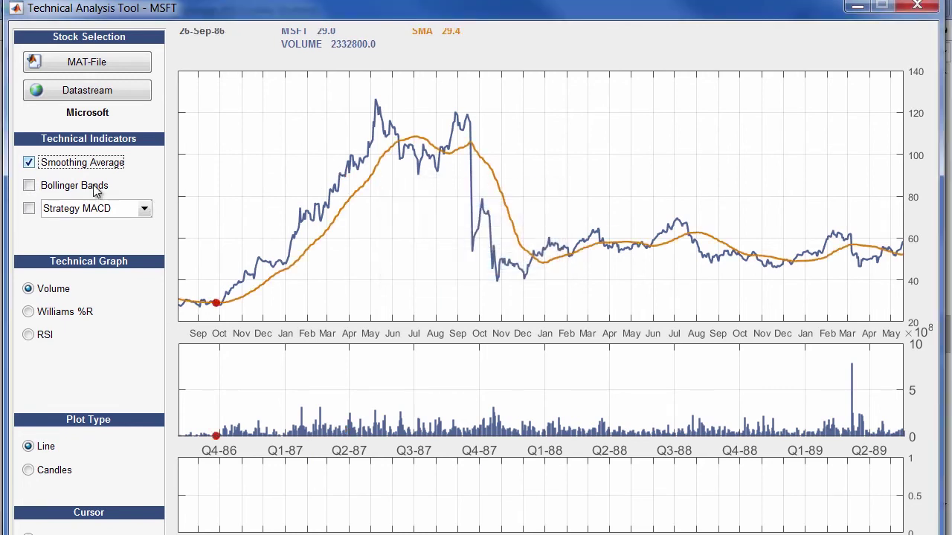
left_click(98, 188)
left_click(459, 292)
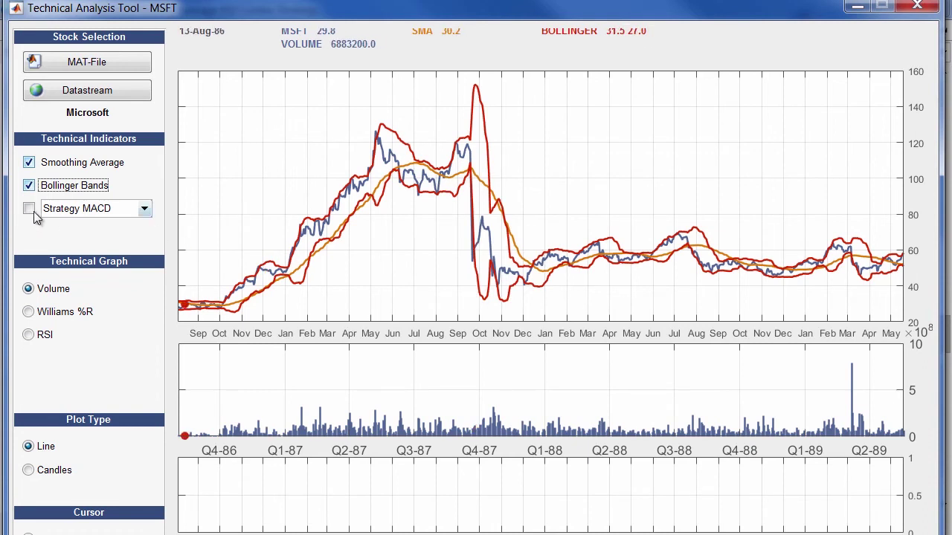
left_click(29, 209)
left_click(468, 289)
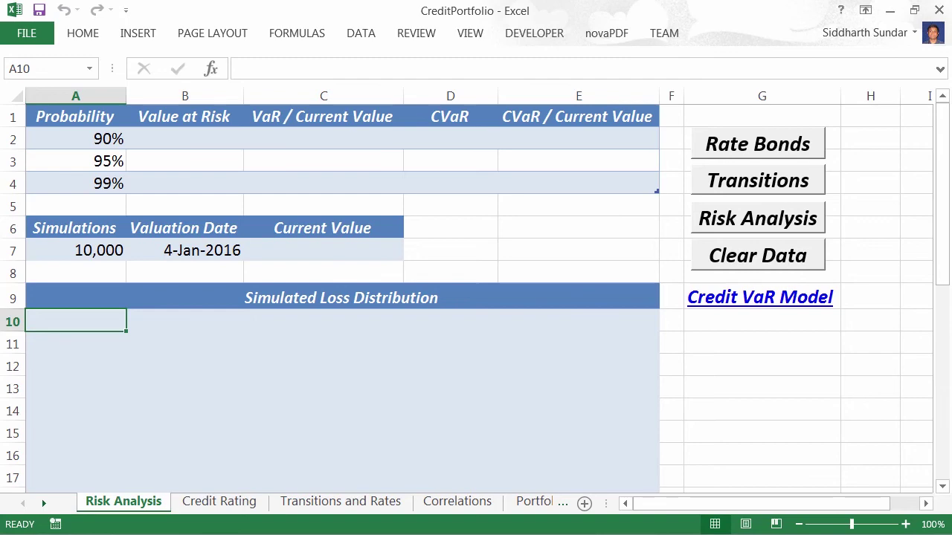
Examine the bond data on the Portfolio Information sheet of the CreditPortfolio workbook, including the Coupon and Maturity columns.
left_click(550, 503)
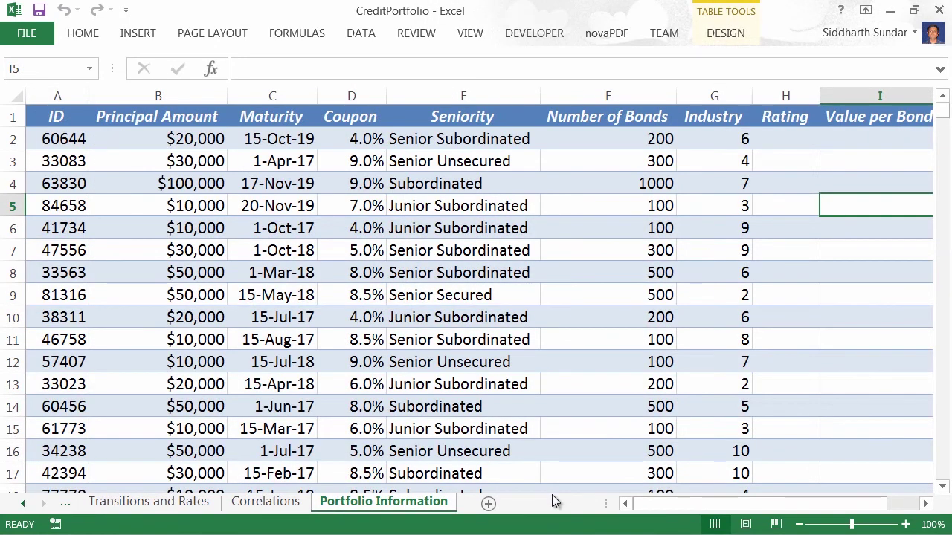
left_click(363, 103)
left_click_drag(318, 96, 288, 96)
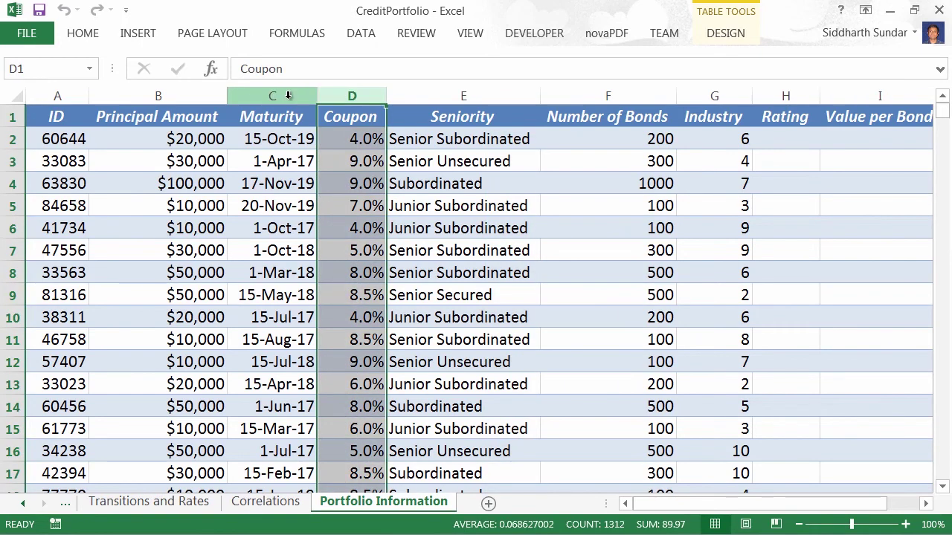
left_click(288, 95)
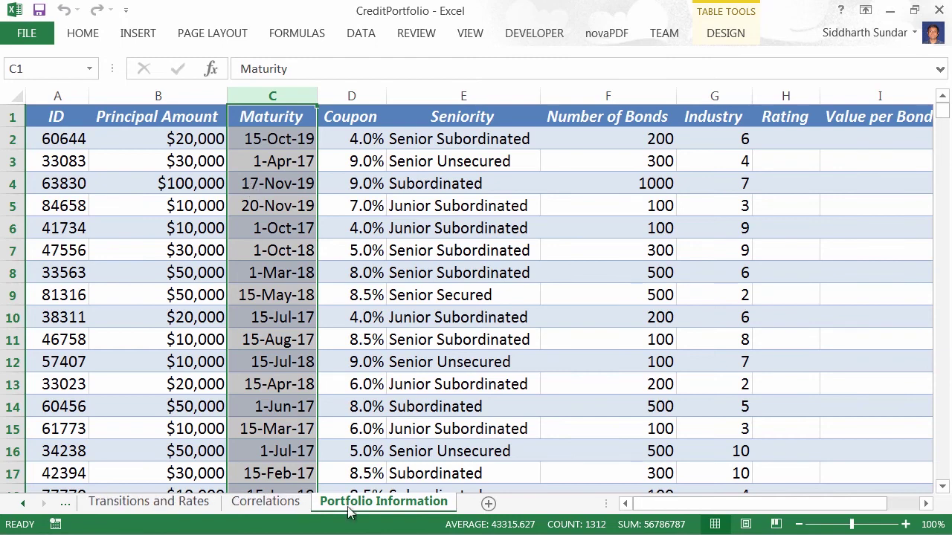
Review the financial ratios on the Credit Rating sheet and run Rate Bonds to fill the Ratings column.
left_click(23, 503)
left_click(125, 503)
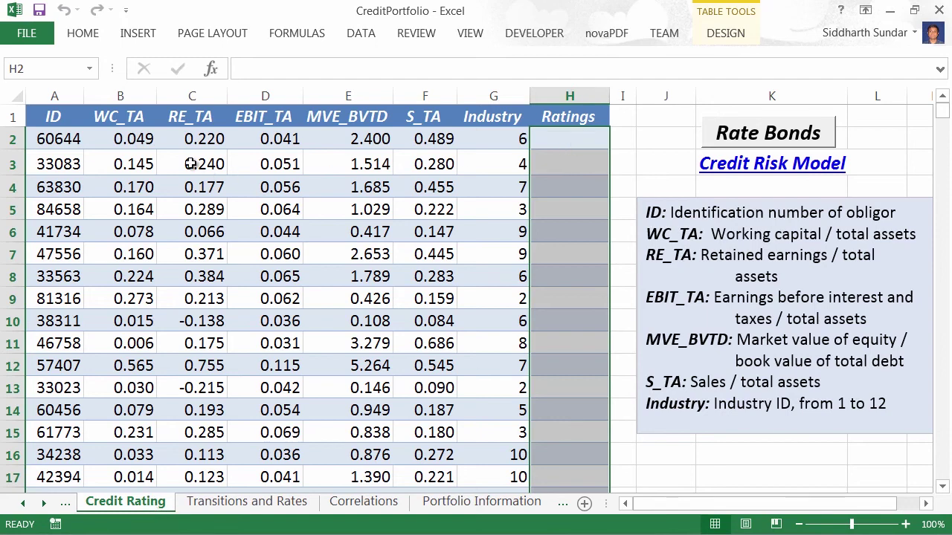
left_click_drag(121, 147, 424, 134)
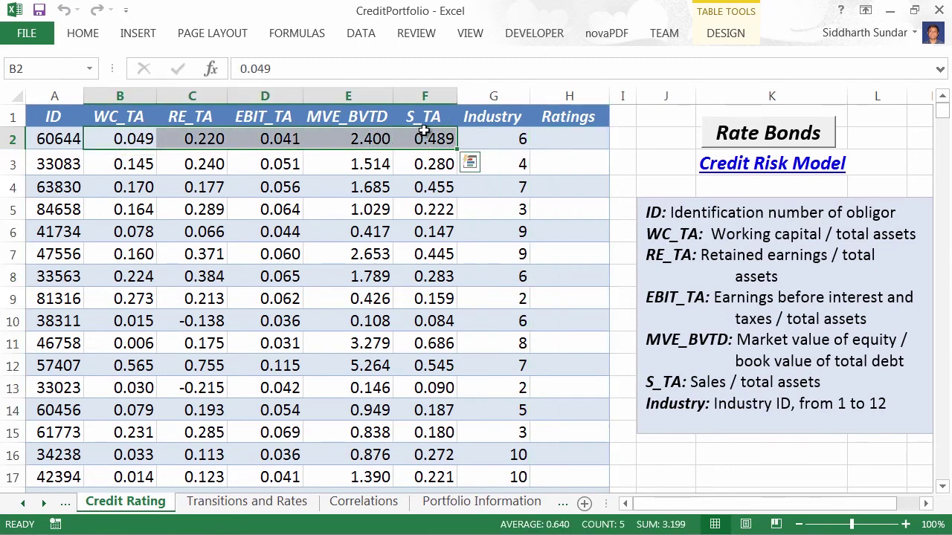
left_click(423, 168)
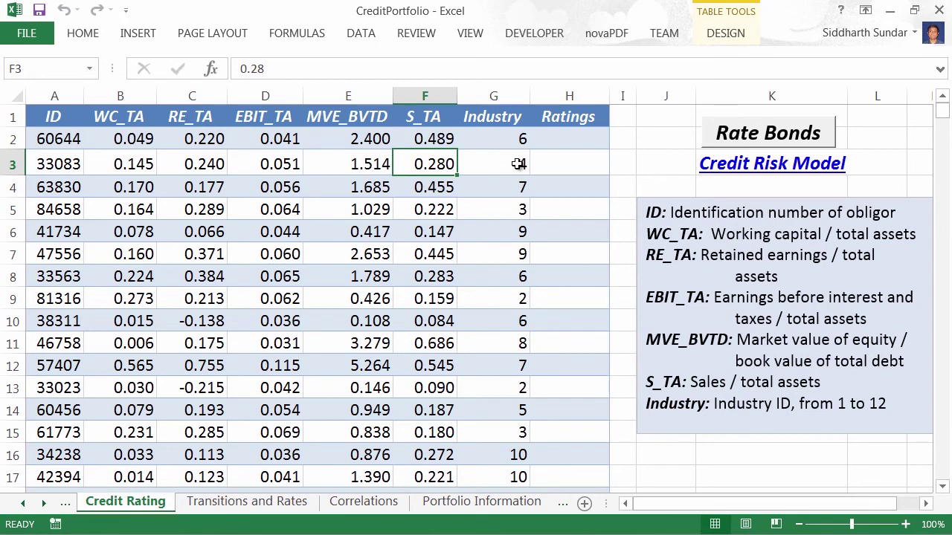
left_click(743, 140)
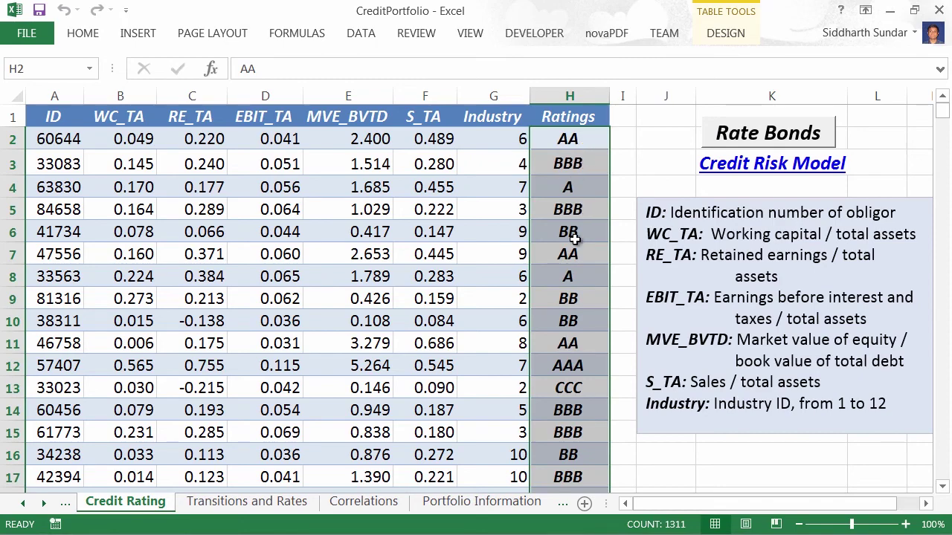
Review the AAA interest rates and empty transition matrix on the Transitions and Rates sheet, and compute the transition rates.
left_click(309, 506)
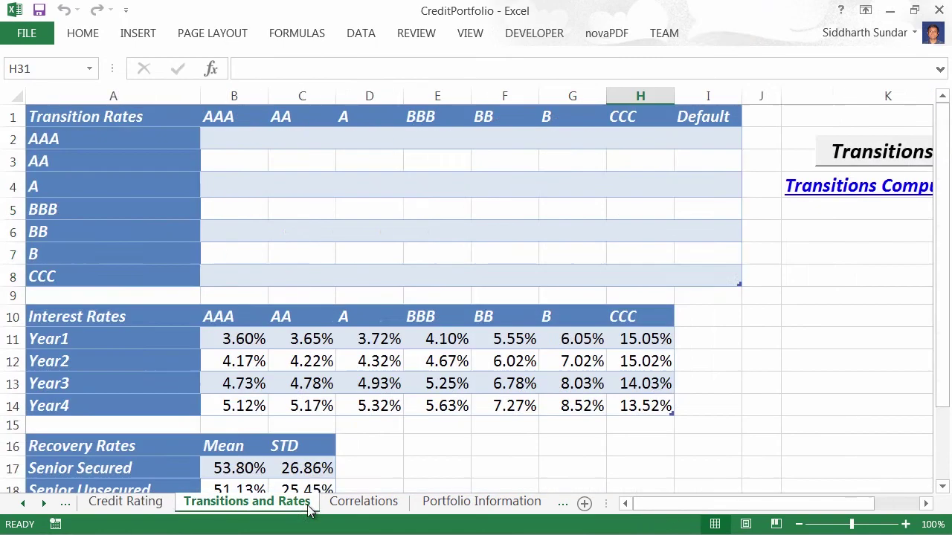
left_click_drag(234, 317, 246, 401)
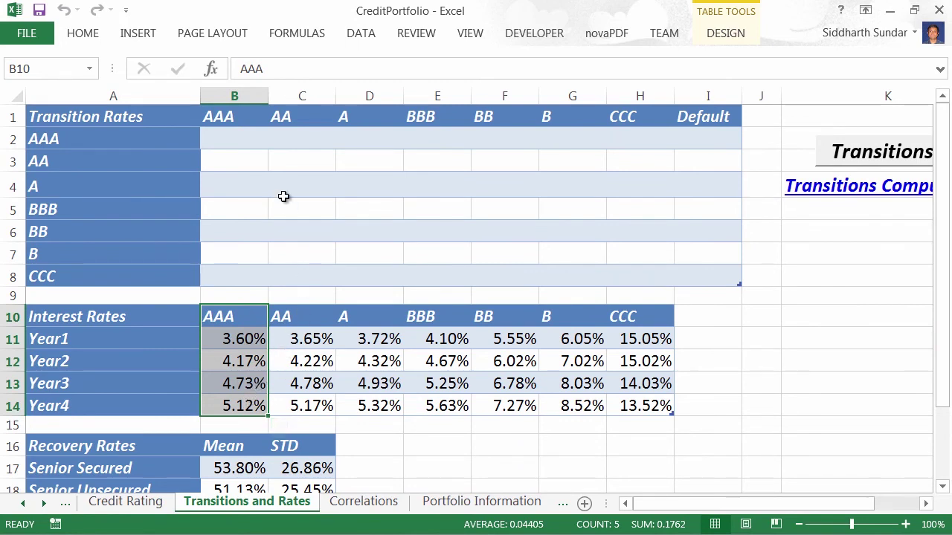
left_click_drag(238, 145, 701, 276)
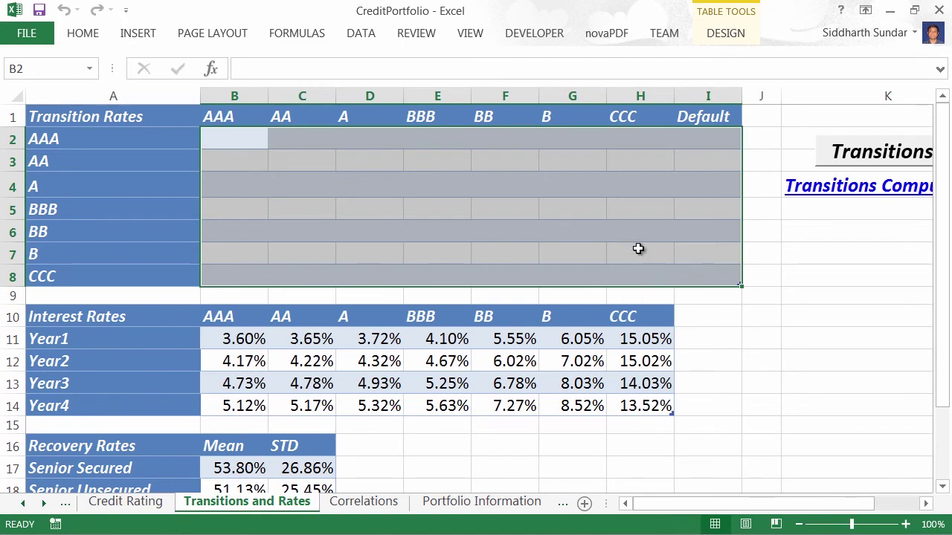
left_click(851, 149)
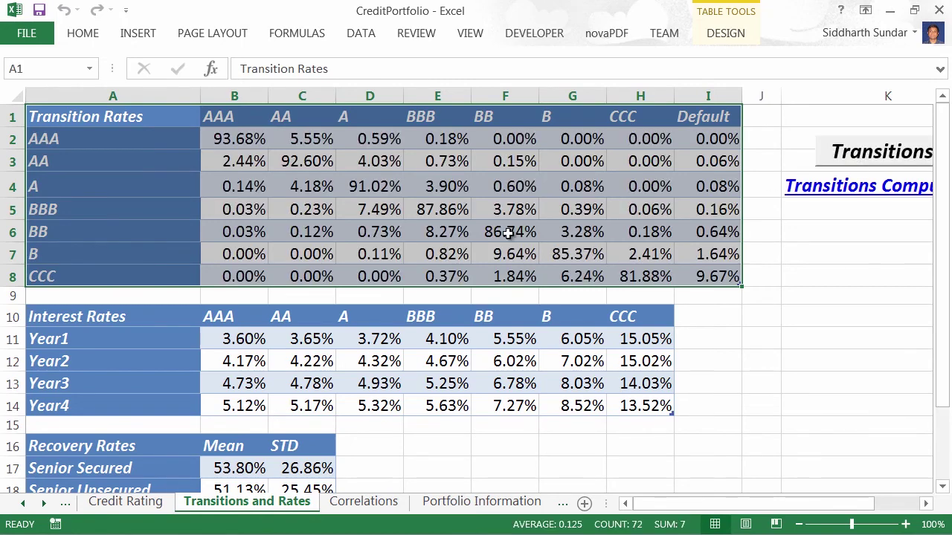
Examine the AAA and AA transition rates, checking the AAA row's AAA, AA and A probabilities one by one.
left_click_drag(236, 139, 304, 161)
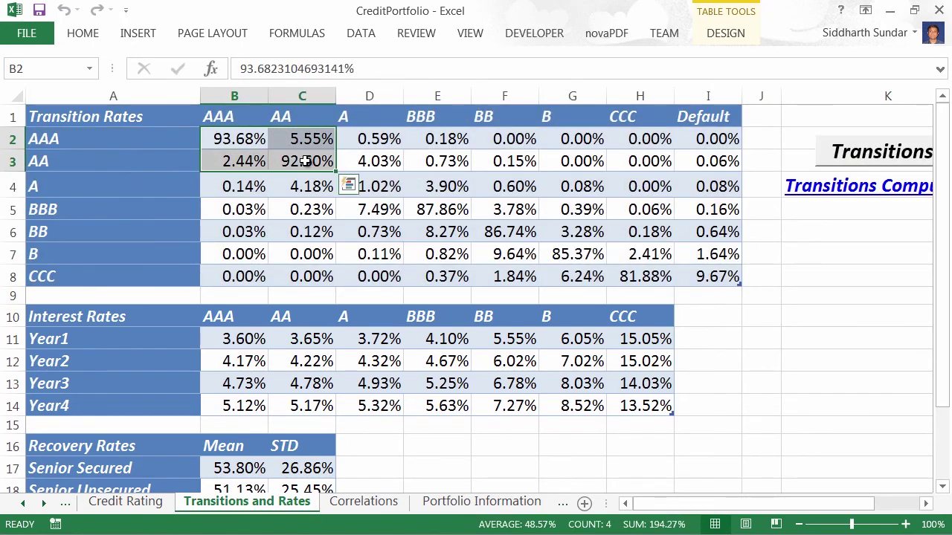
left_click(305, 161)
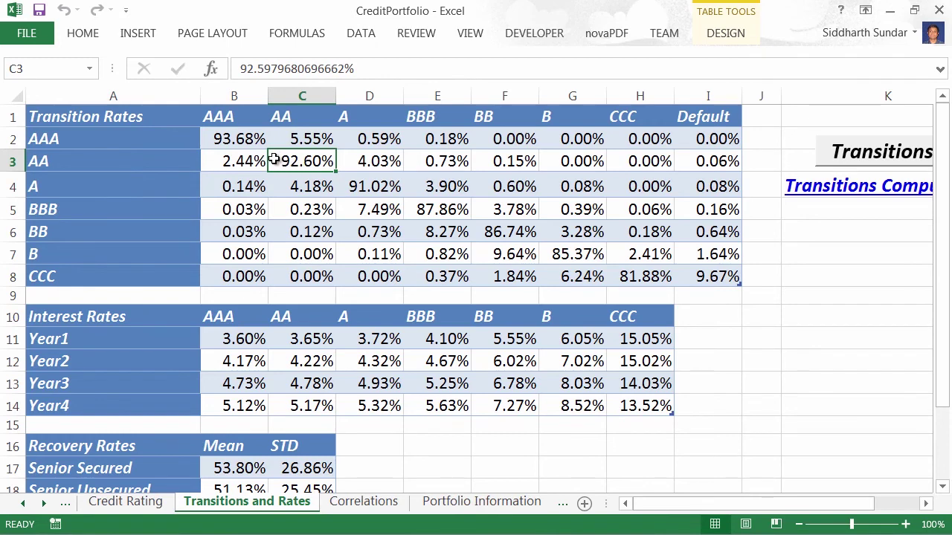
left_click(249, 138)
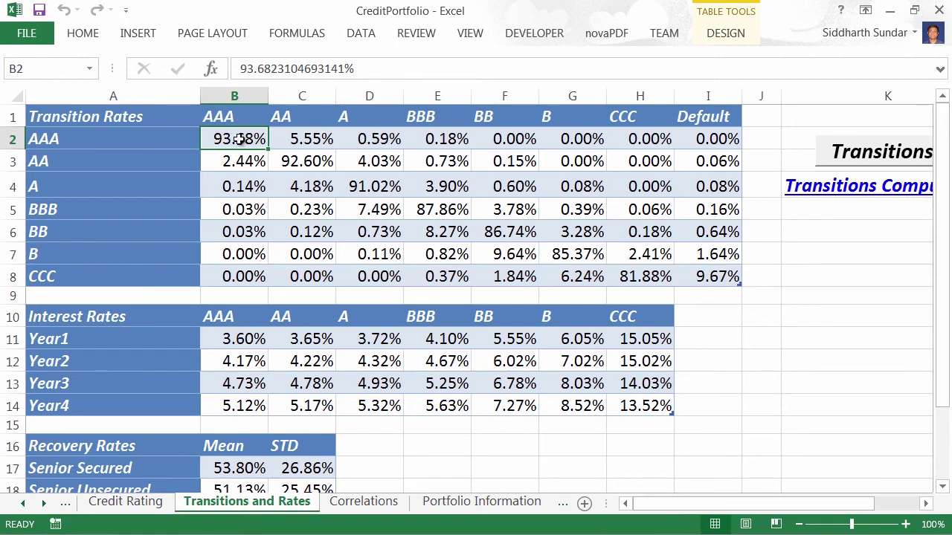
left_click(306, 134)
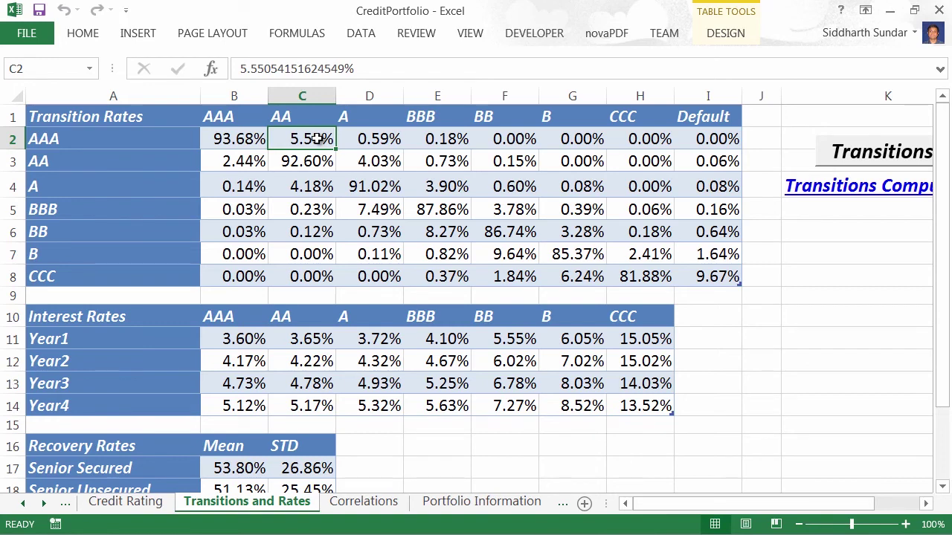
left_click(363, 141)
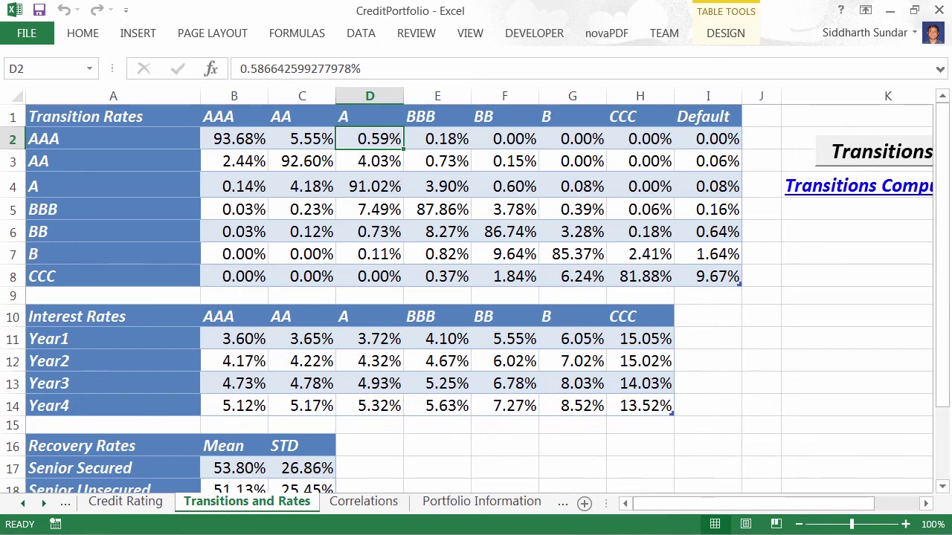
Run the Risk Analysis model on the Risk Analysis sheet to fill the VaR and CVaR table and plot the simulated loss distribution.
left_click(24, 504)
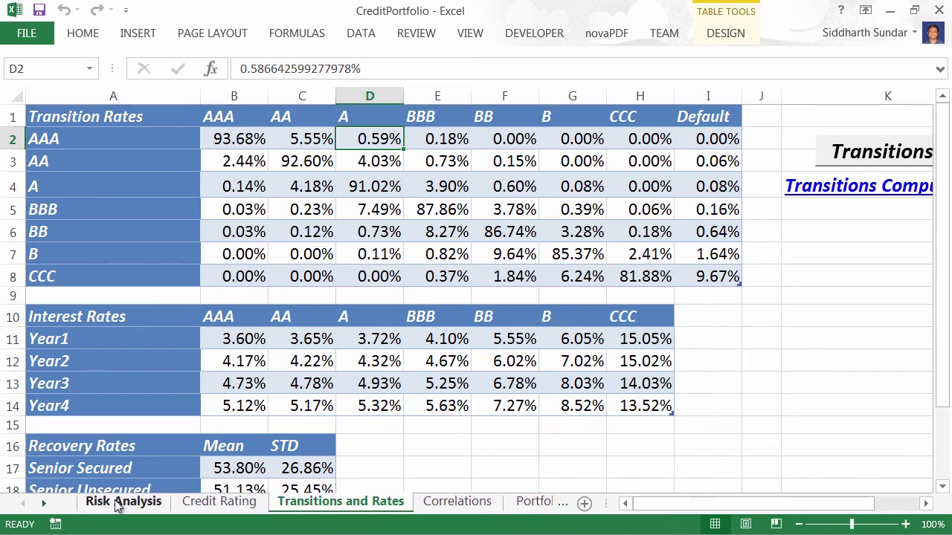
left_click(117, 503)
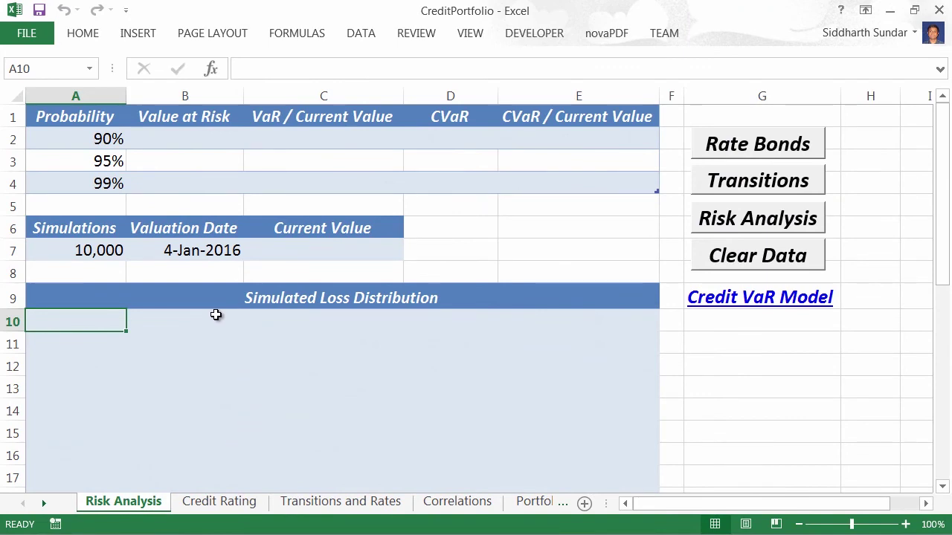
left_click_drag(47, 232, 131, 262)
left_click(744, 227)
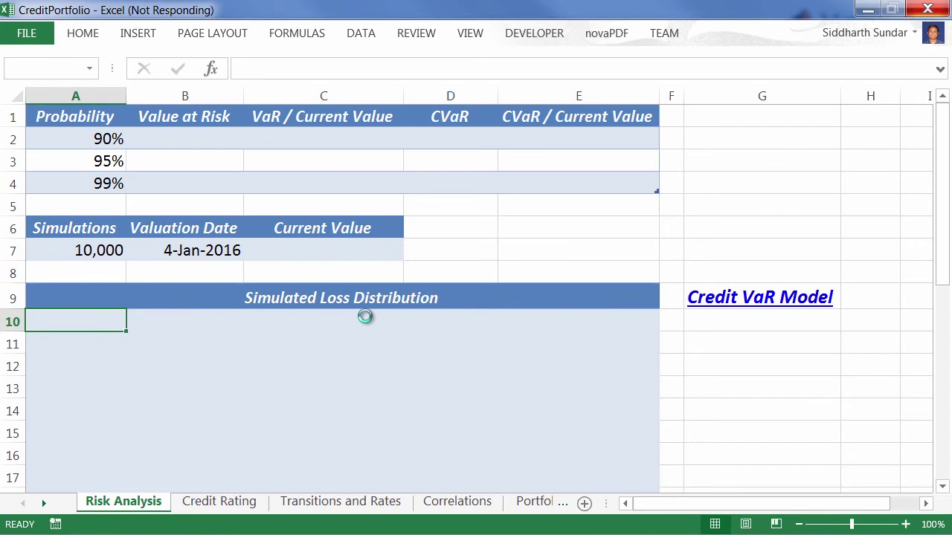
Examine the Simulated Loss Distribution chart with its 95% VaR and CVaR lines, and review the Value at Risk column in the results table.
scroll(372, 319, "down", 3)
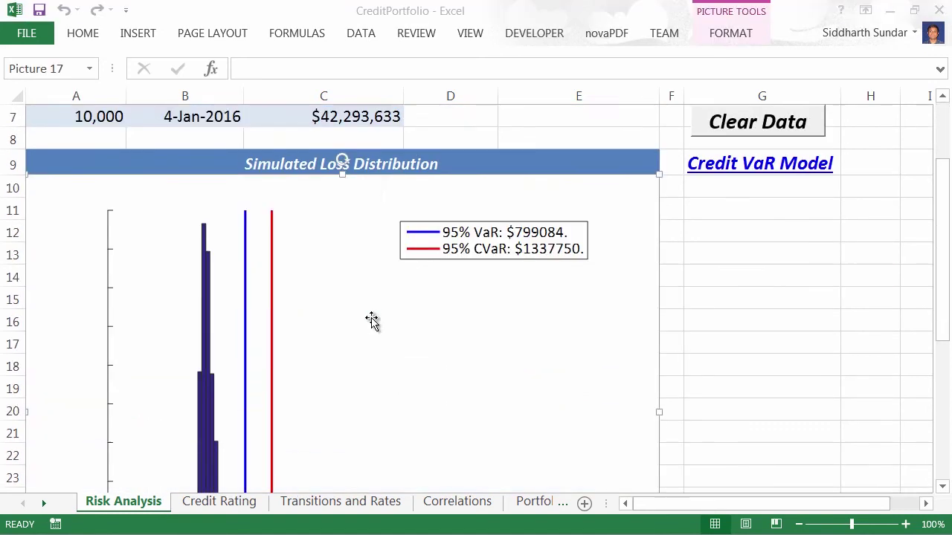
scroll(372, 320, "down", 2)
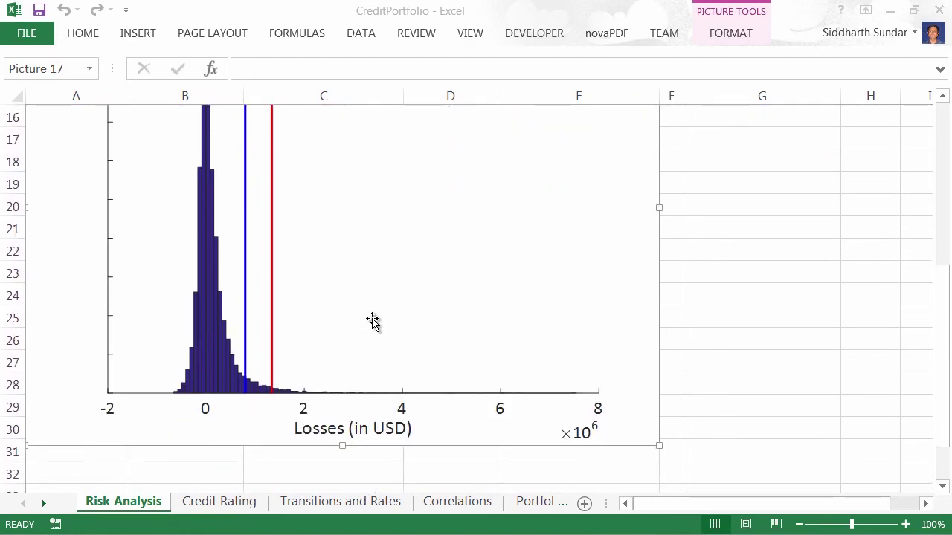
scroll(372, 319, "up", 5)
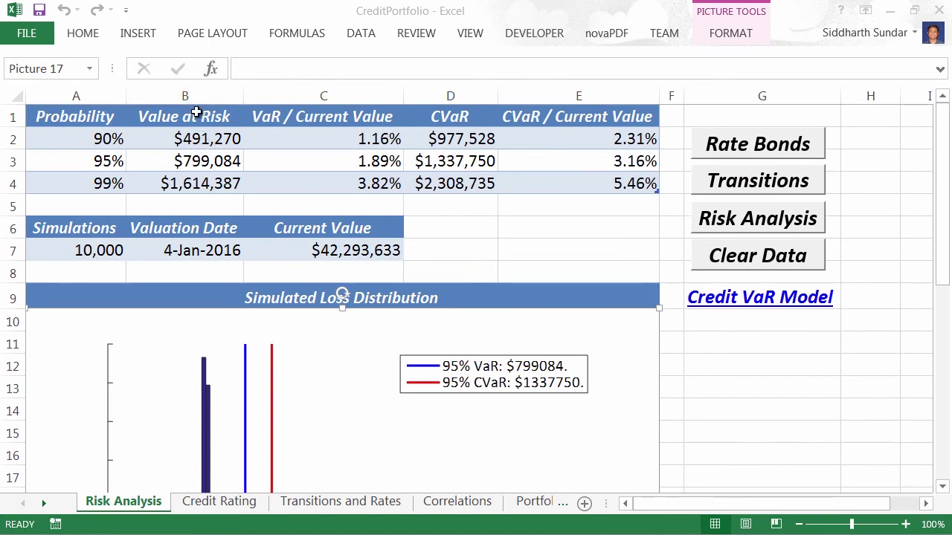
left_click_drag(197, 117, 198, 154)
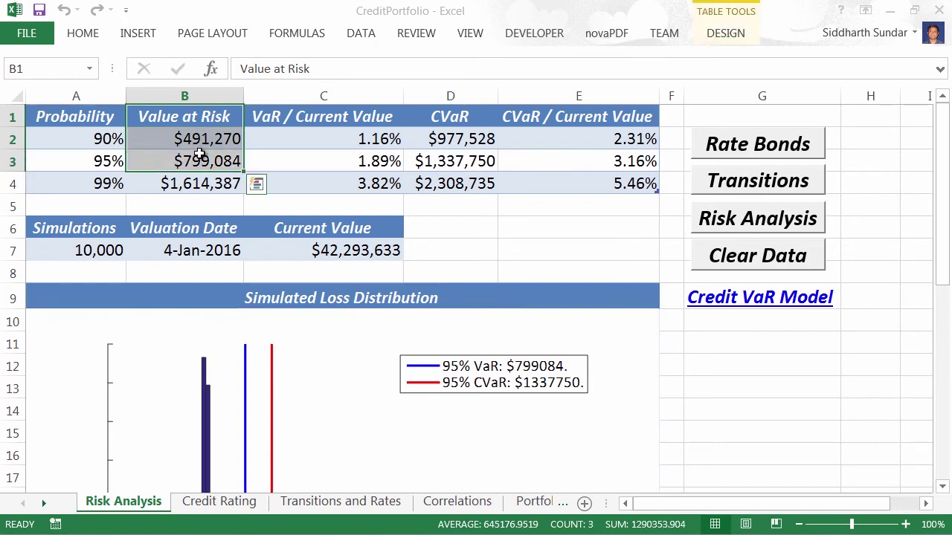